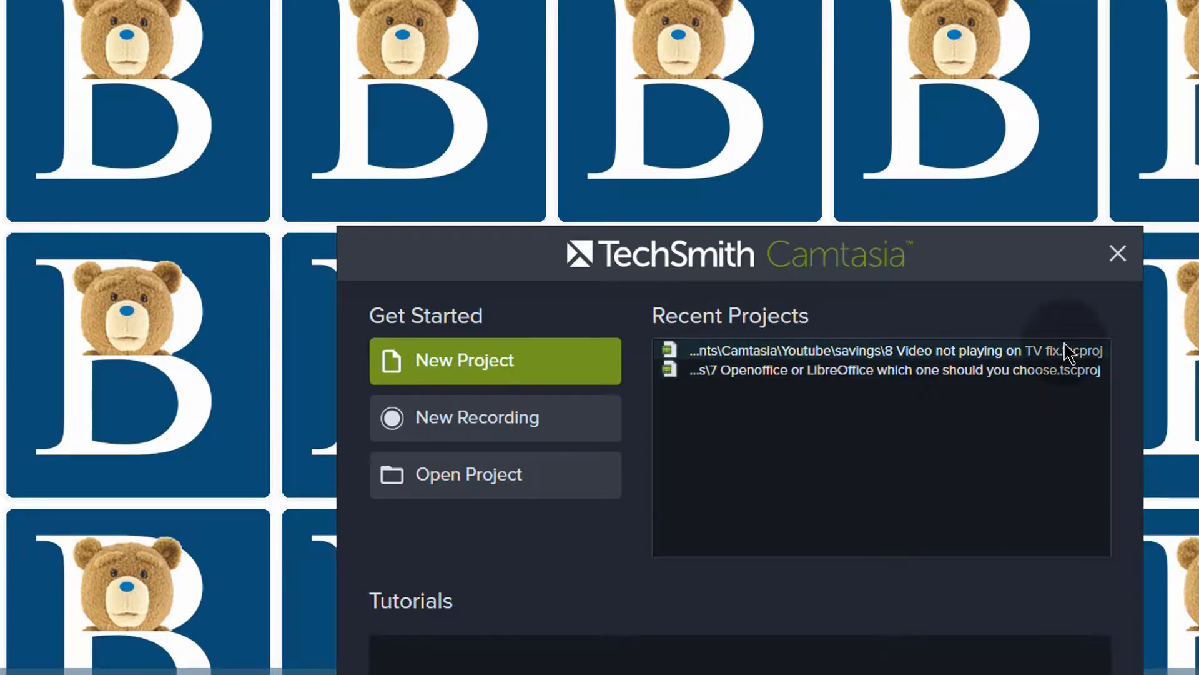
Dismiss the Camtasia start window and copy the name of the recording file 11 How to Master photoshop in the sample folder
click(1121, 251)
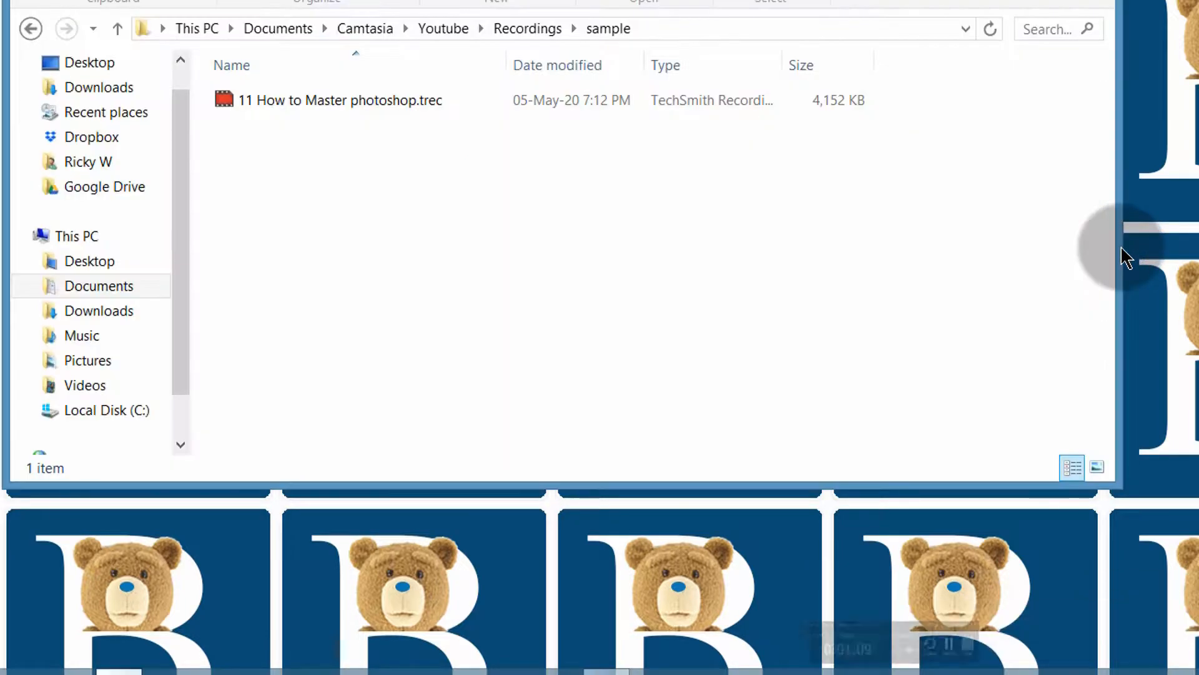
click(349, 100)
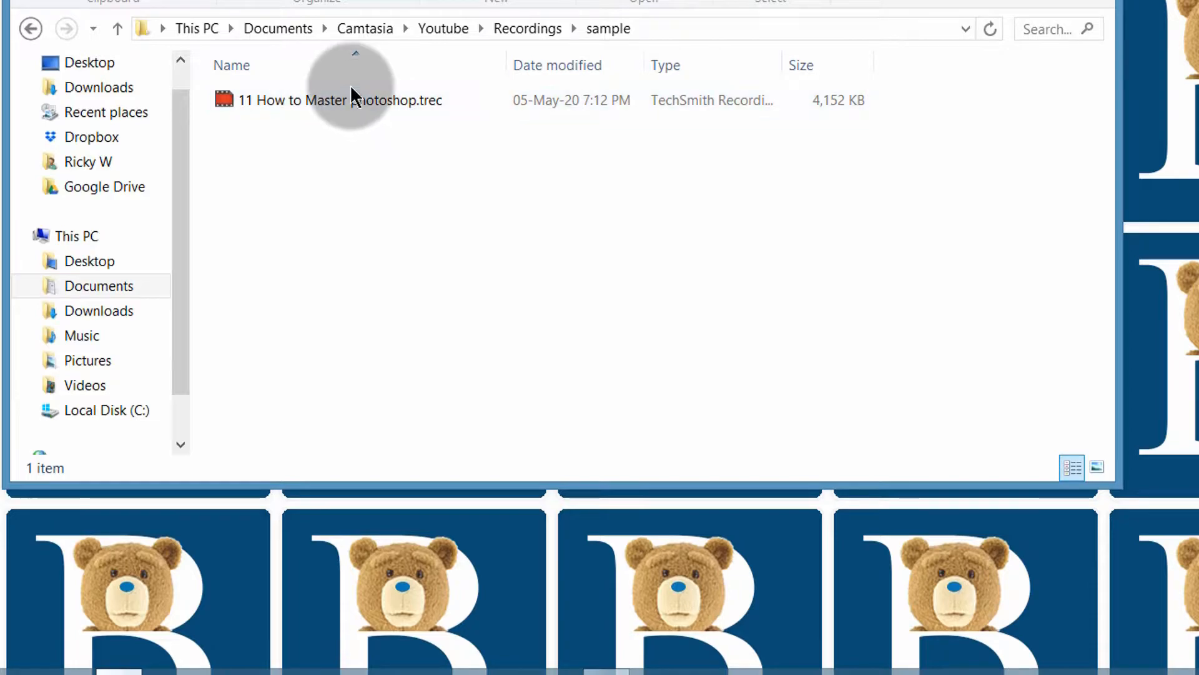
click(294, 100)
click(284, 99)
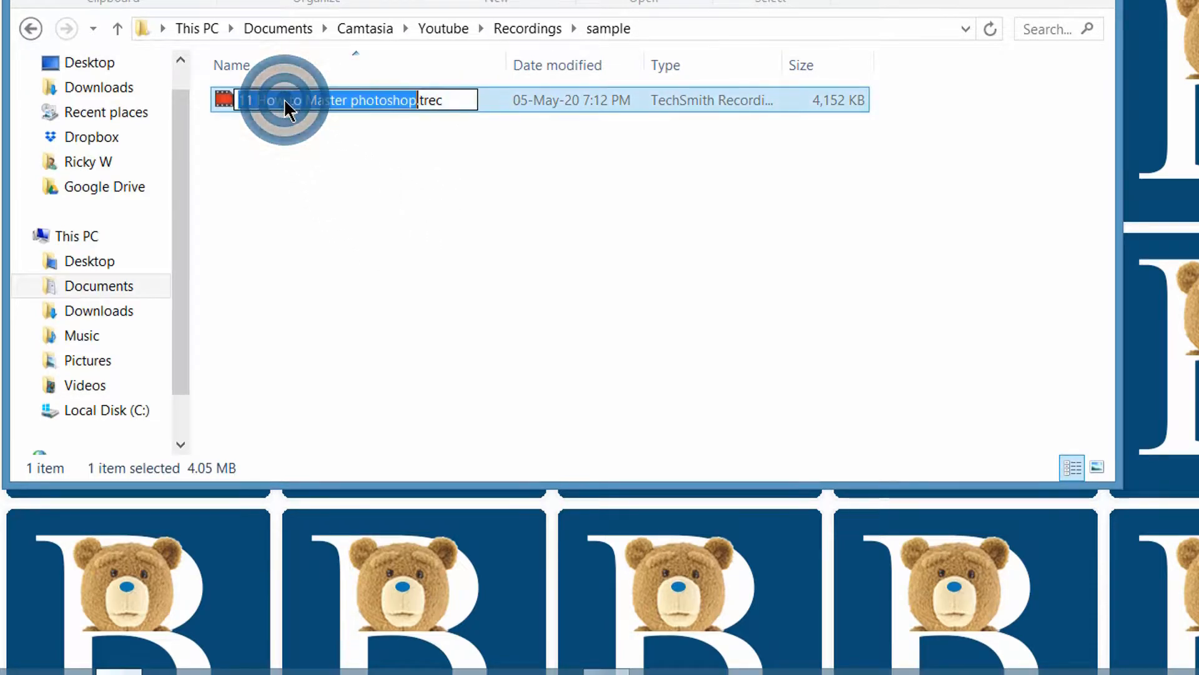
right_click(283, 98)
click(335, 164)
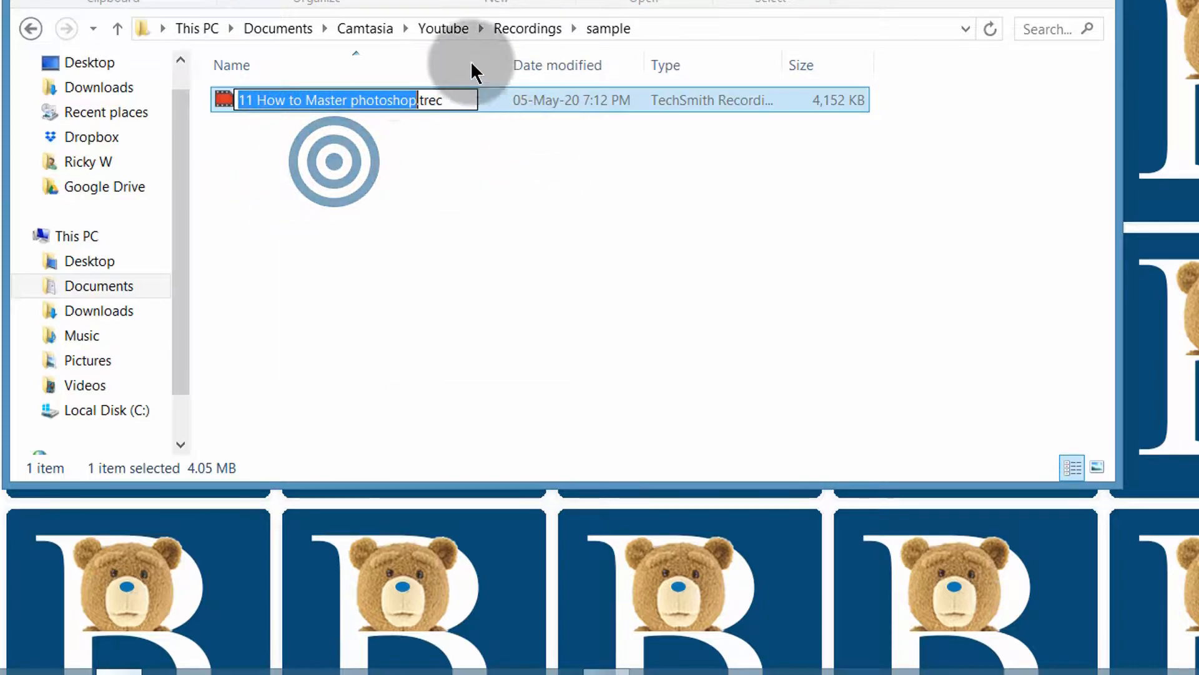
click(320, 220)
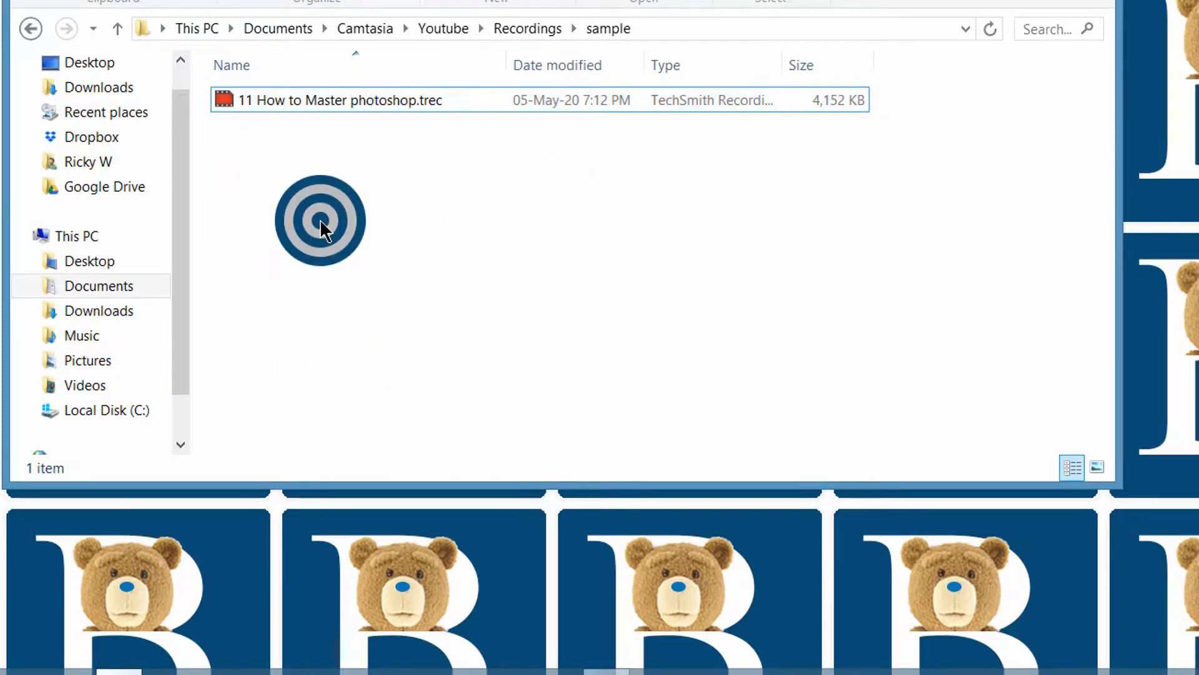
Open the recording 11 How to Master photoshop.trec from the sample folder in Camtasia and bring the editor to the front
double_click(297, 99)
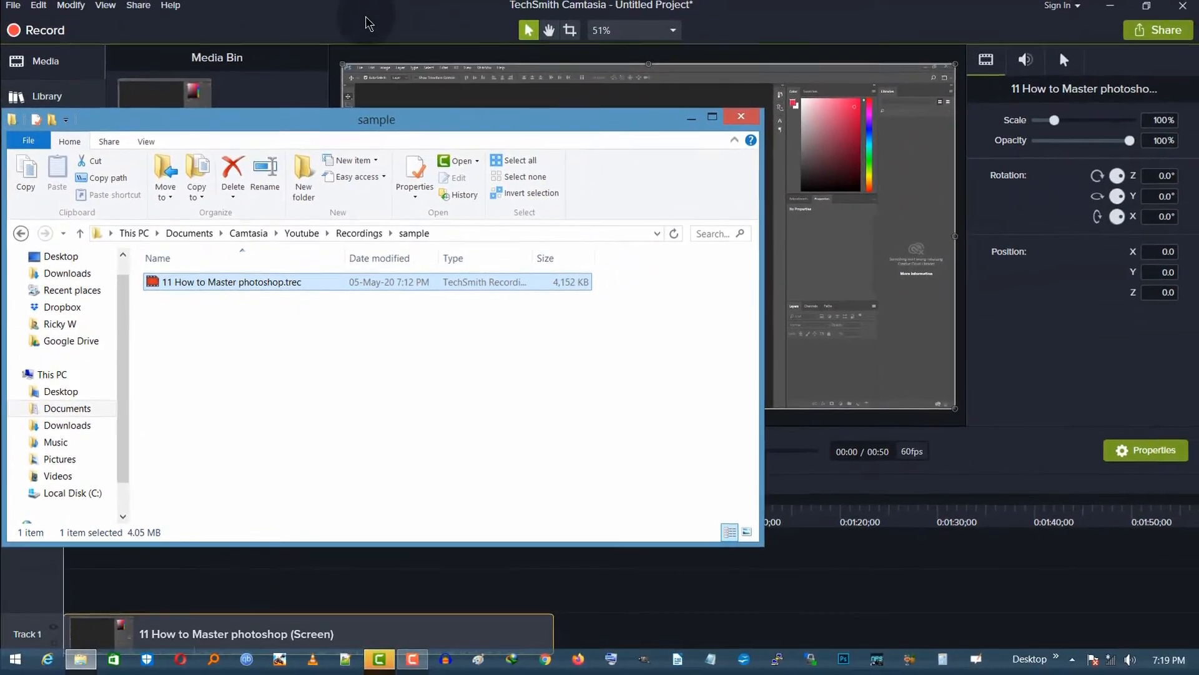
click(331, 13)
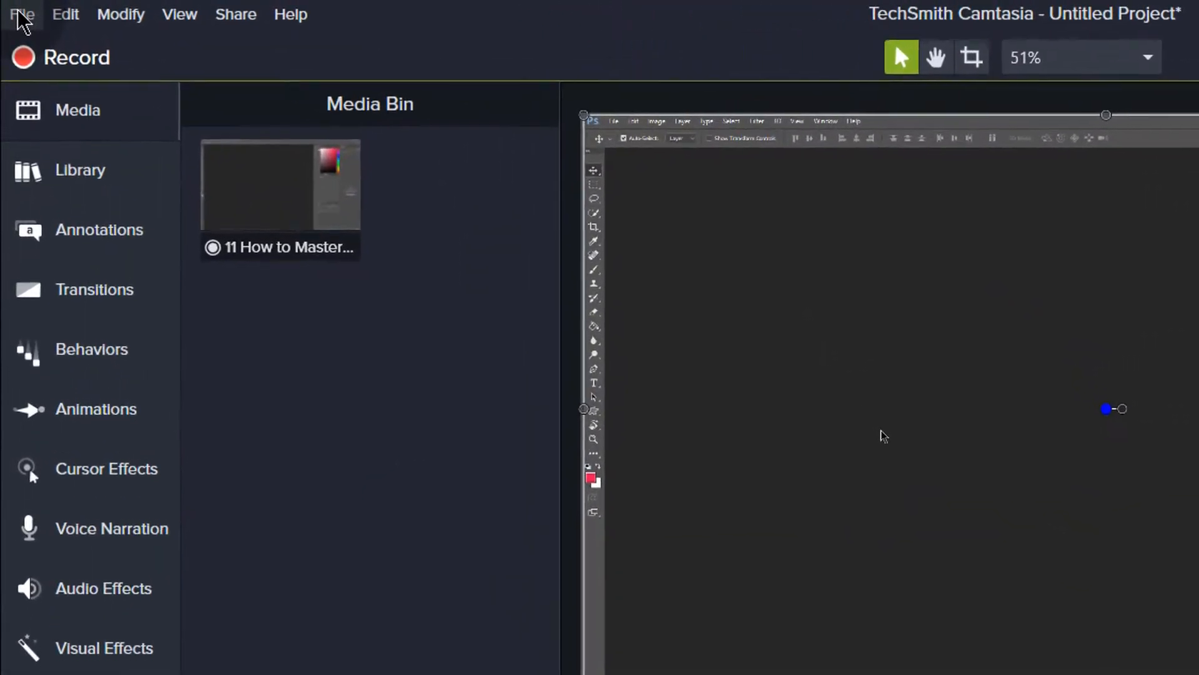
Save the project in the sample folder under the name 11 How to Master photoshop
click(12, 7)
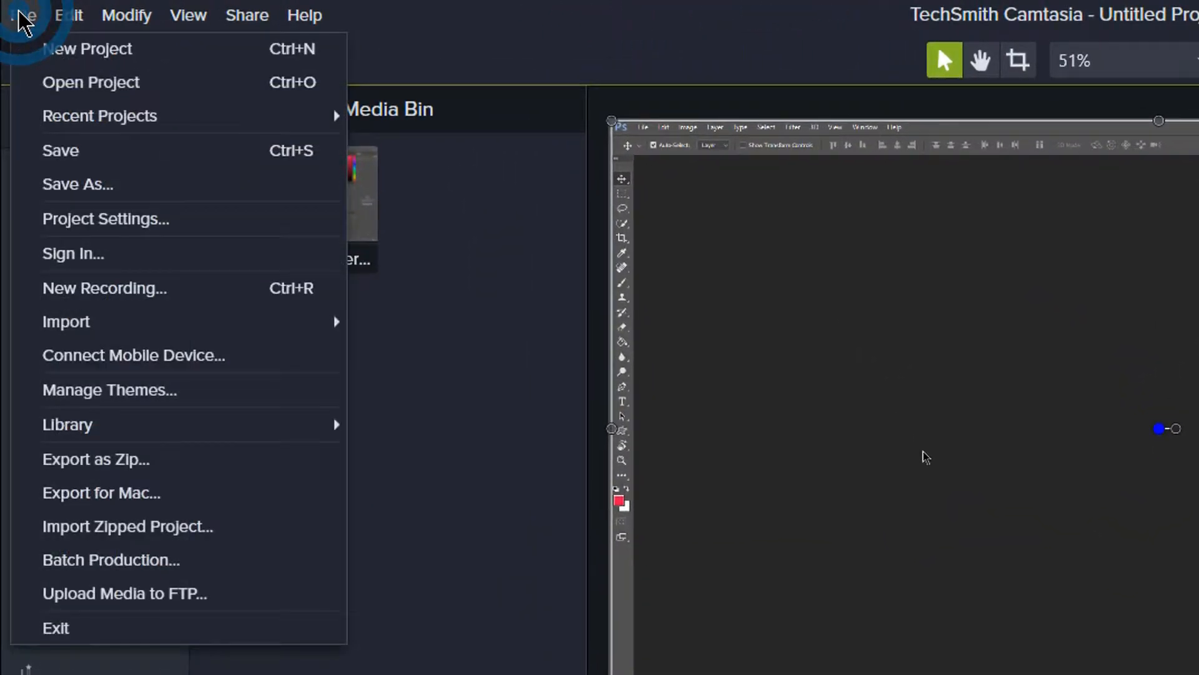
click(80, 186)
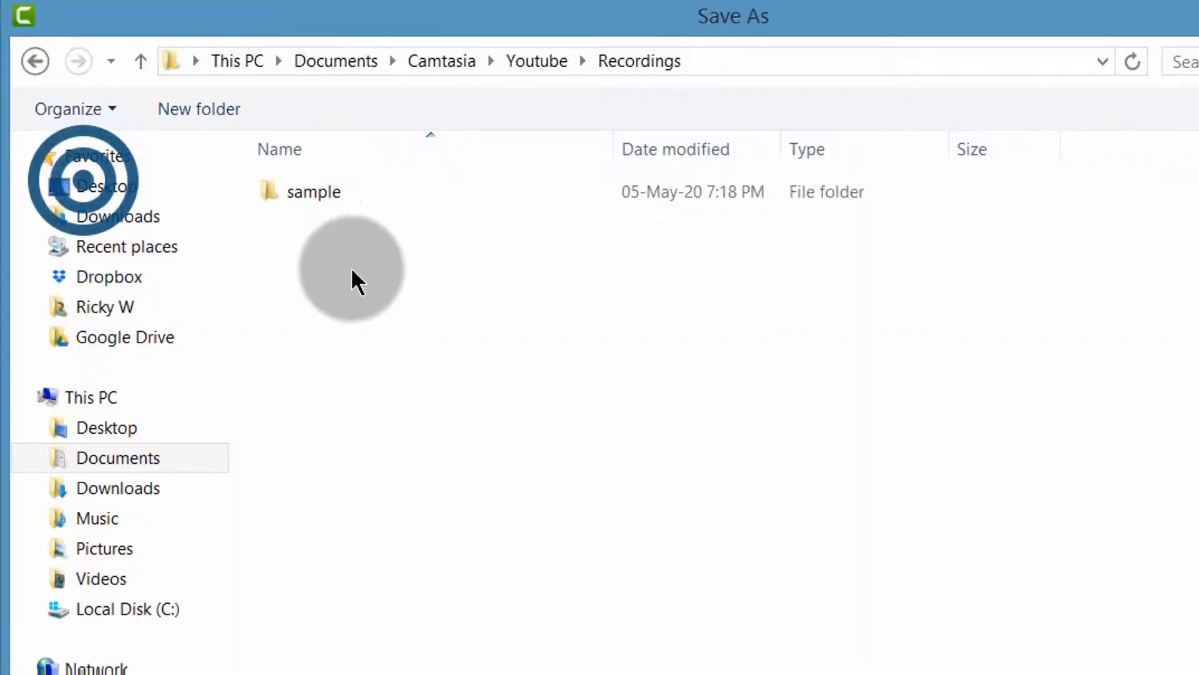
click(299, 190)
click(326, 553)
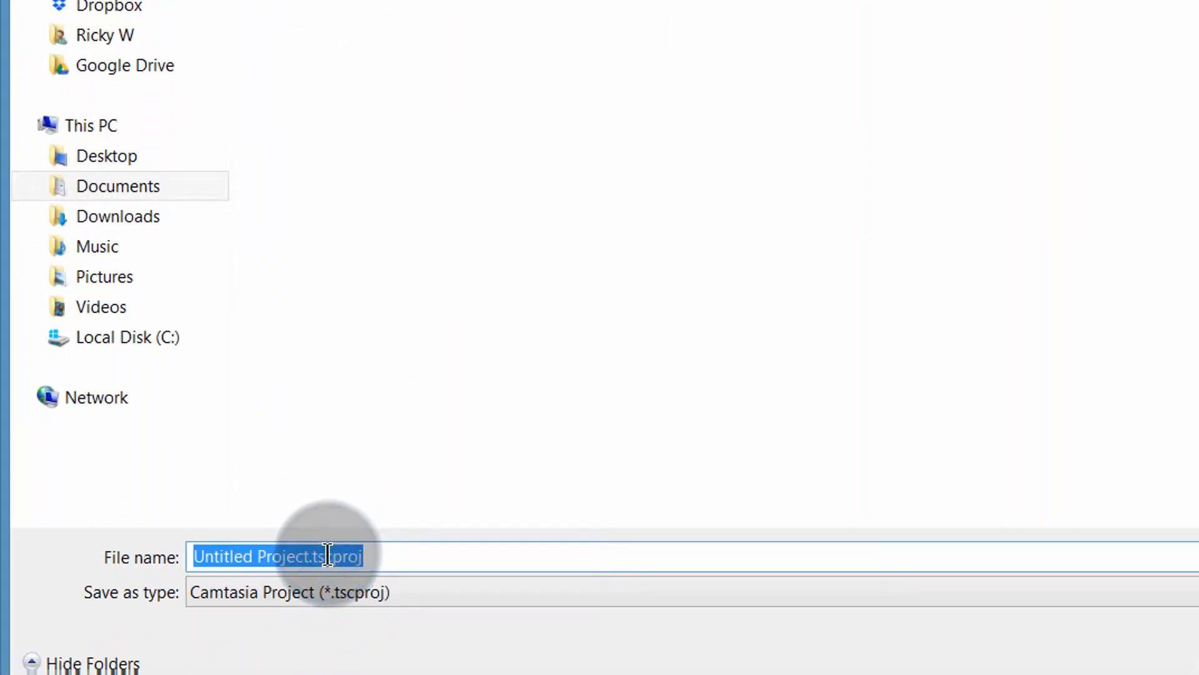
text(11 How to Master photoshop)
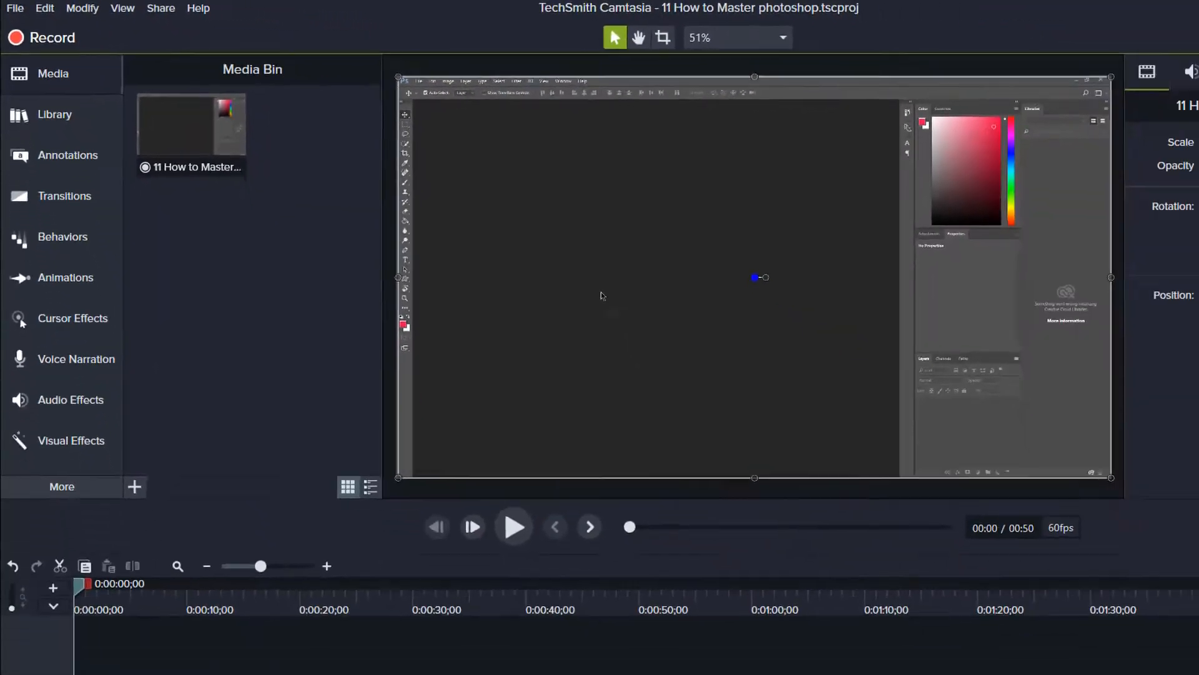
Apply the Volume Leveling audio effect to the screen recording clip on Track 1
click(138, 632)
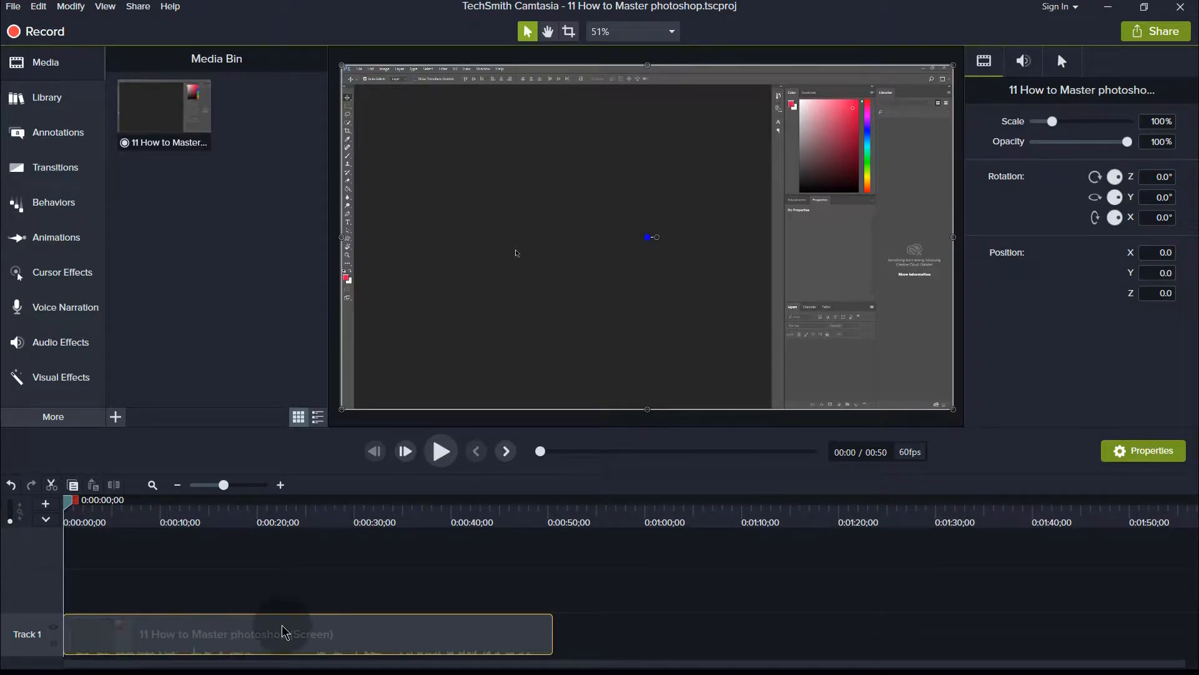
click(55, 350)
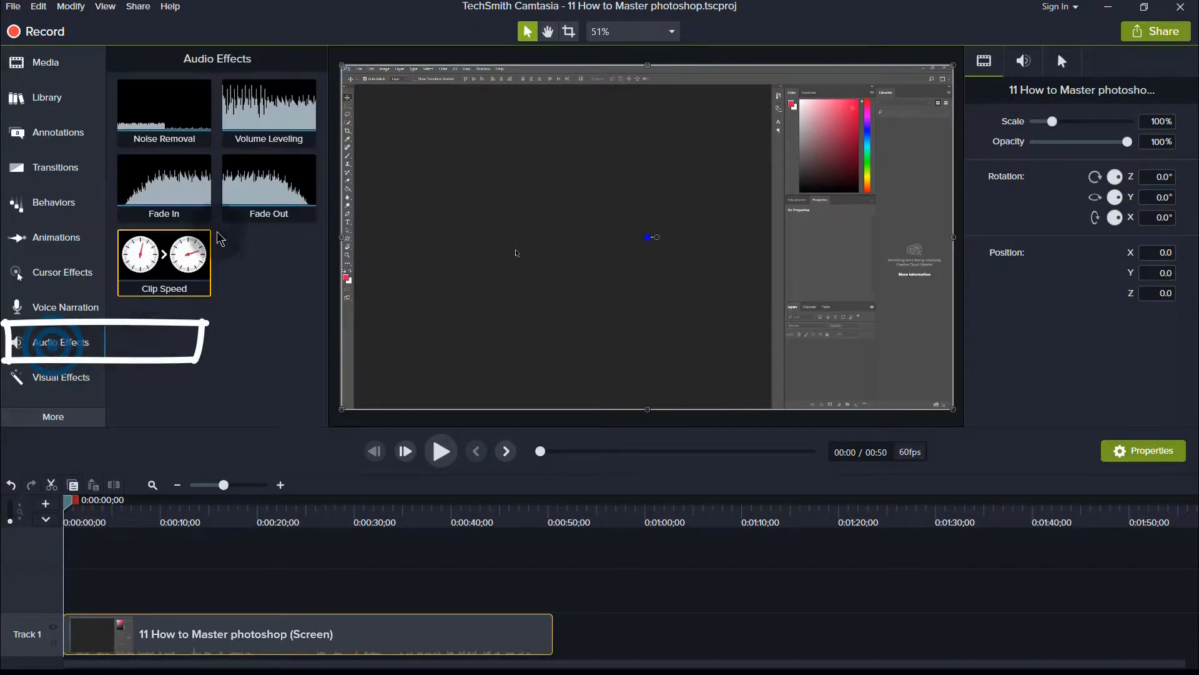
drag(256, 107, 109, 635)
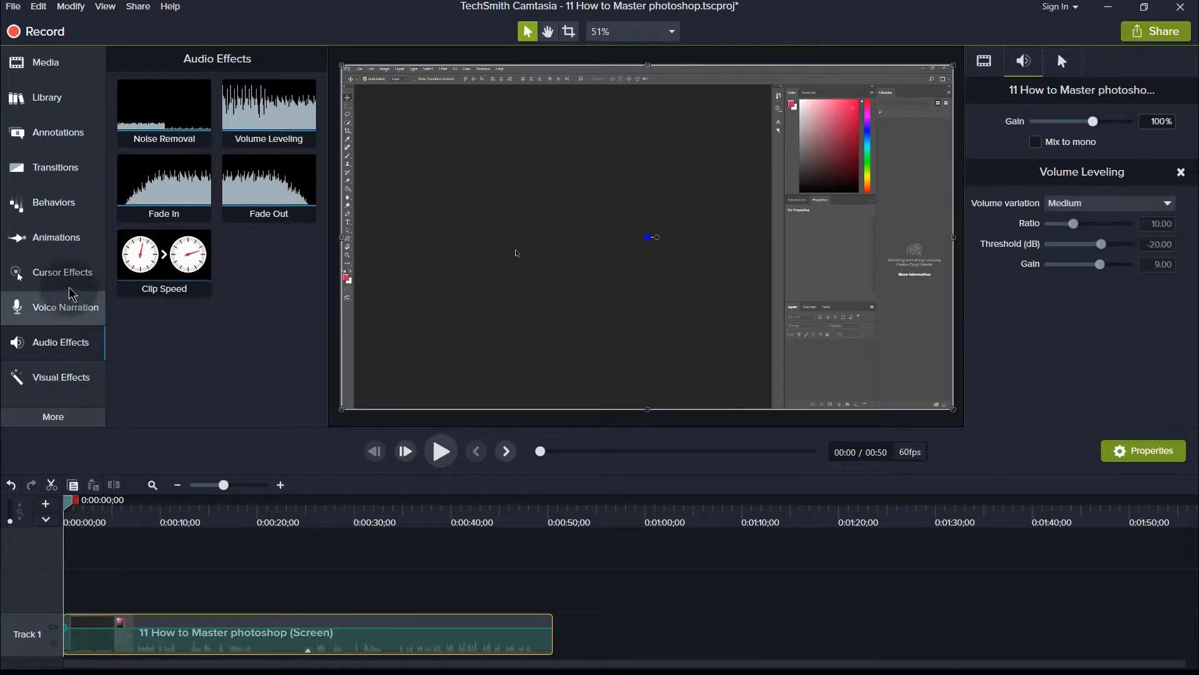
Apply the Cursor Spotlight effect to the screen recording clip on Track 1
click(50, 274)
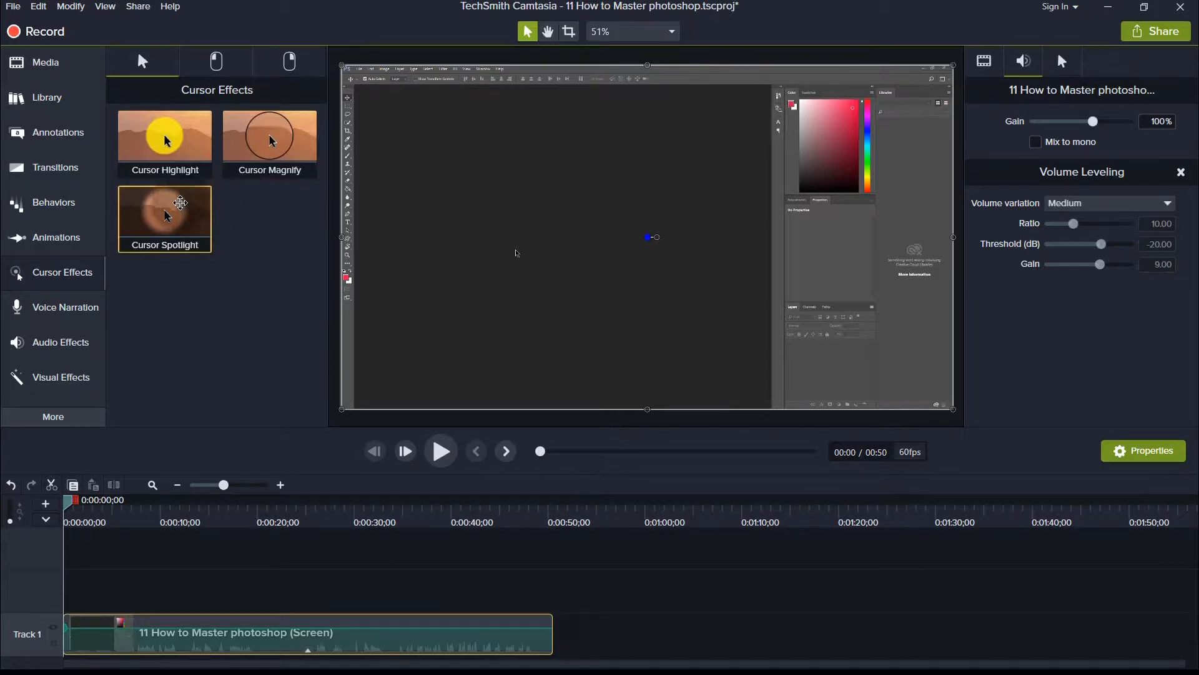
drag(165, 215, 132, 634)
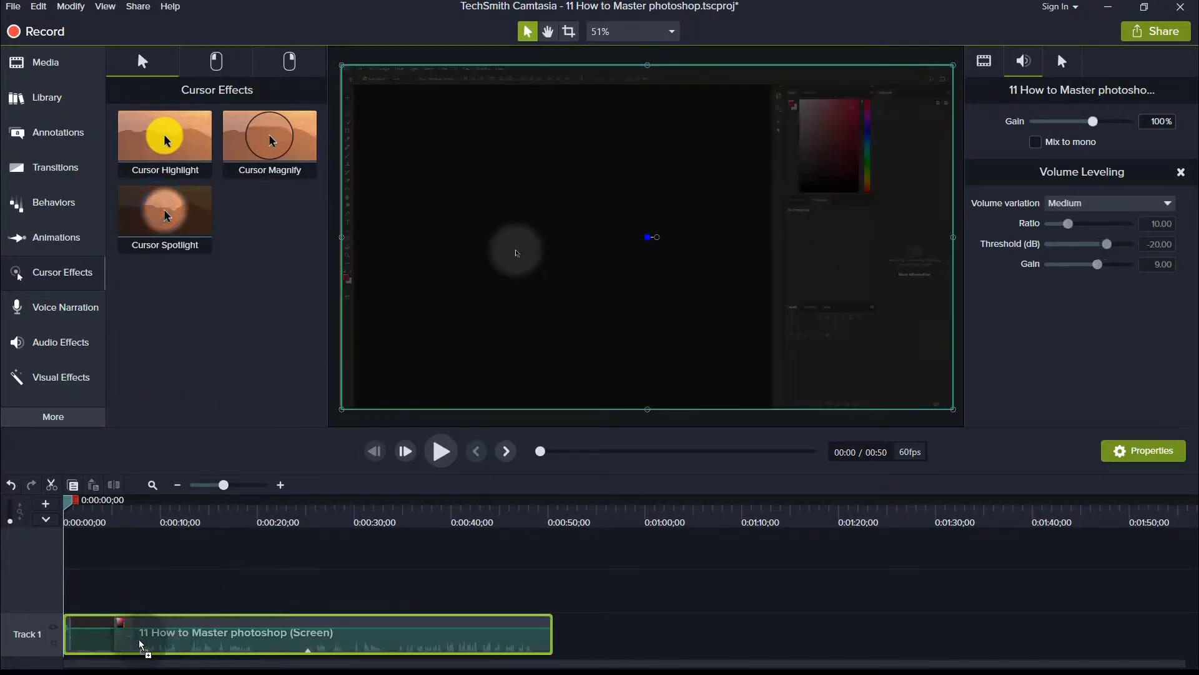
click(128, 634)
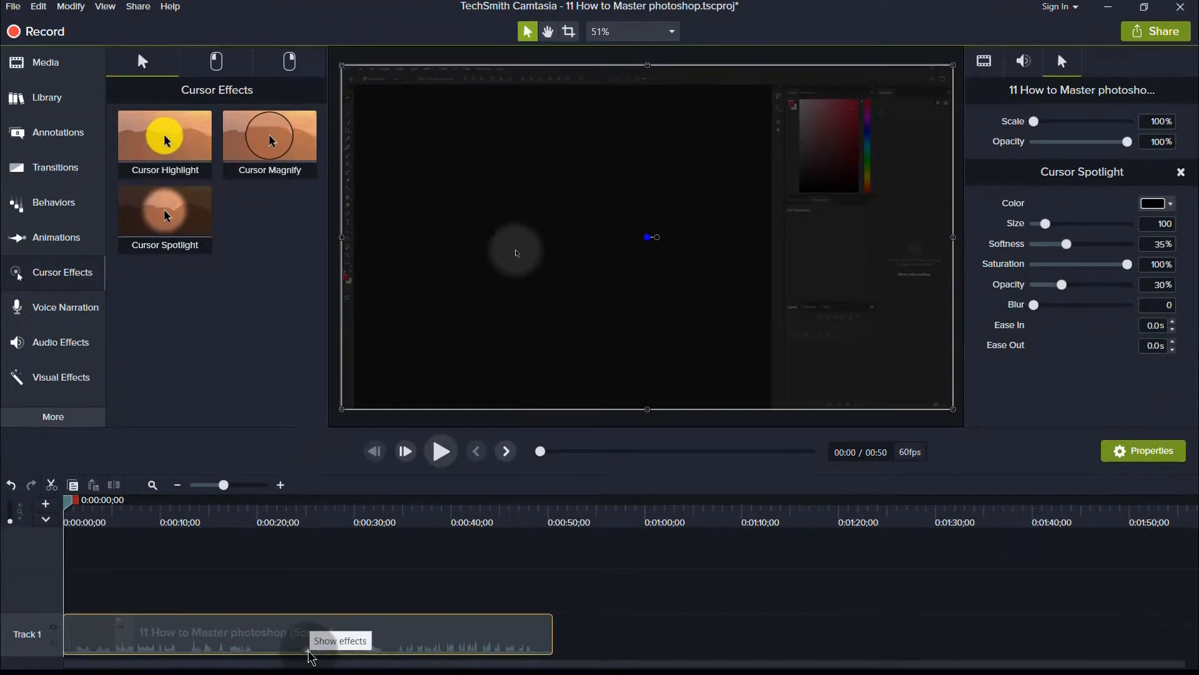
Expand the clip's applied effects and set the Cursor Spotlight color to red with 27% opacity
click(311, 653)
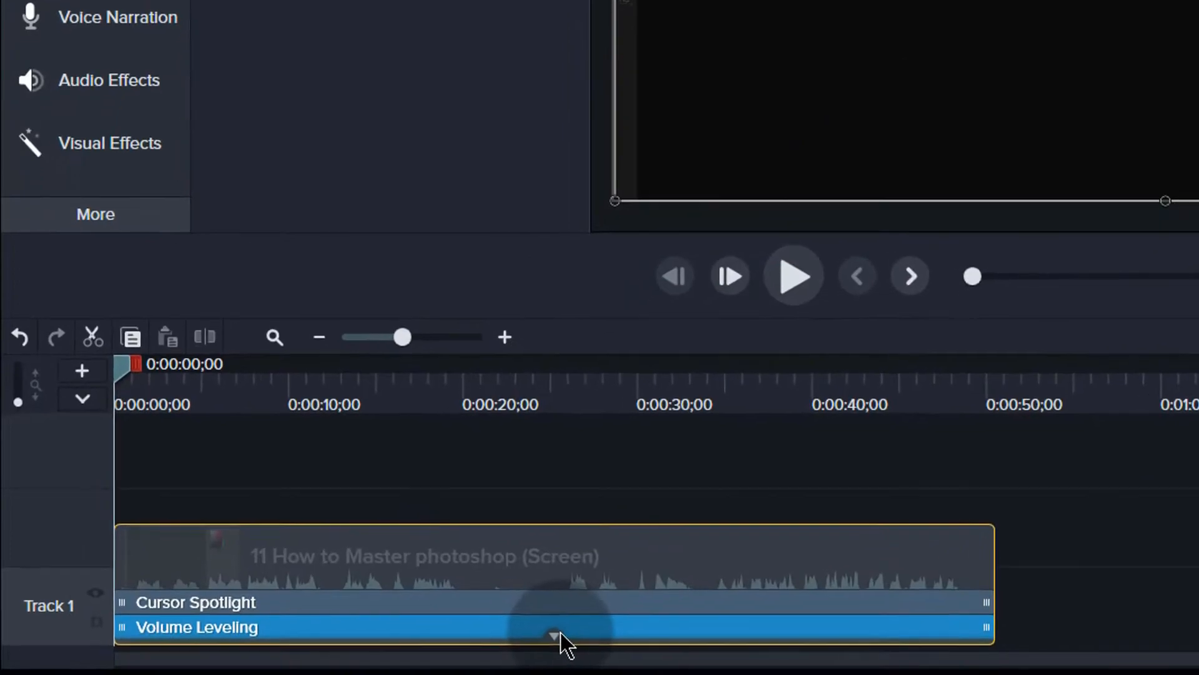
click(310, 652)
click(557, 641)
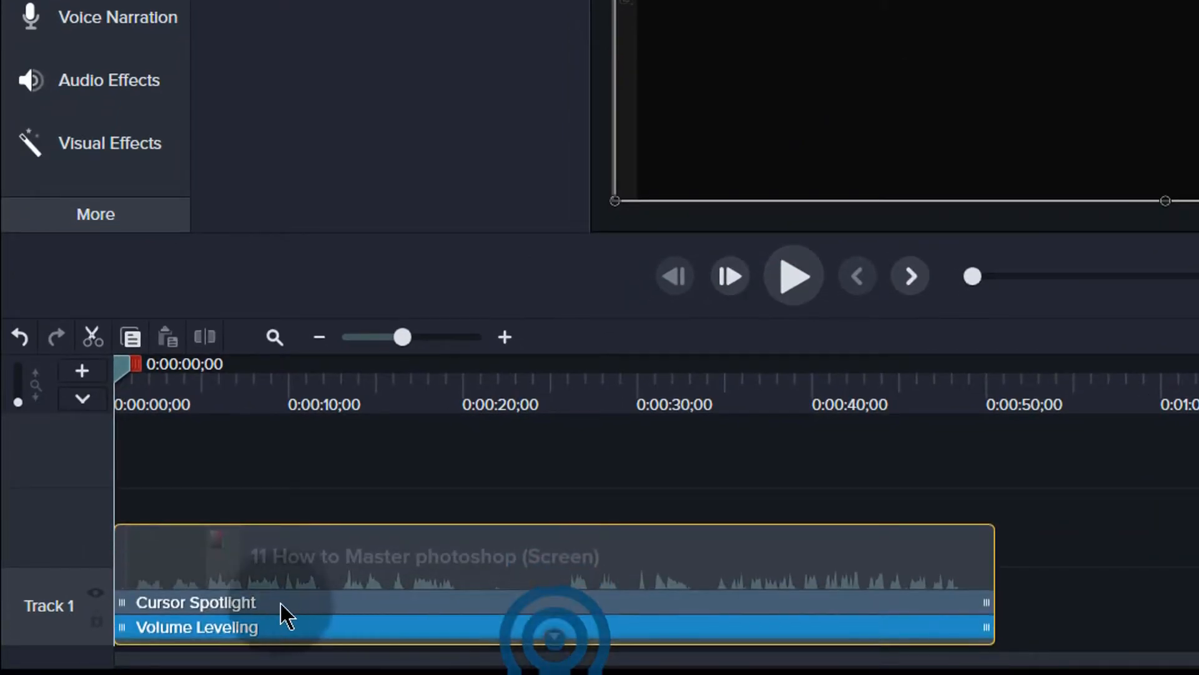
click(353, 601)
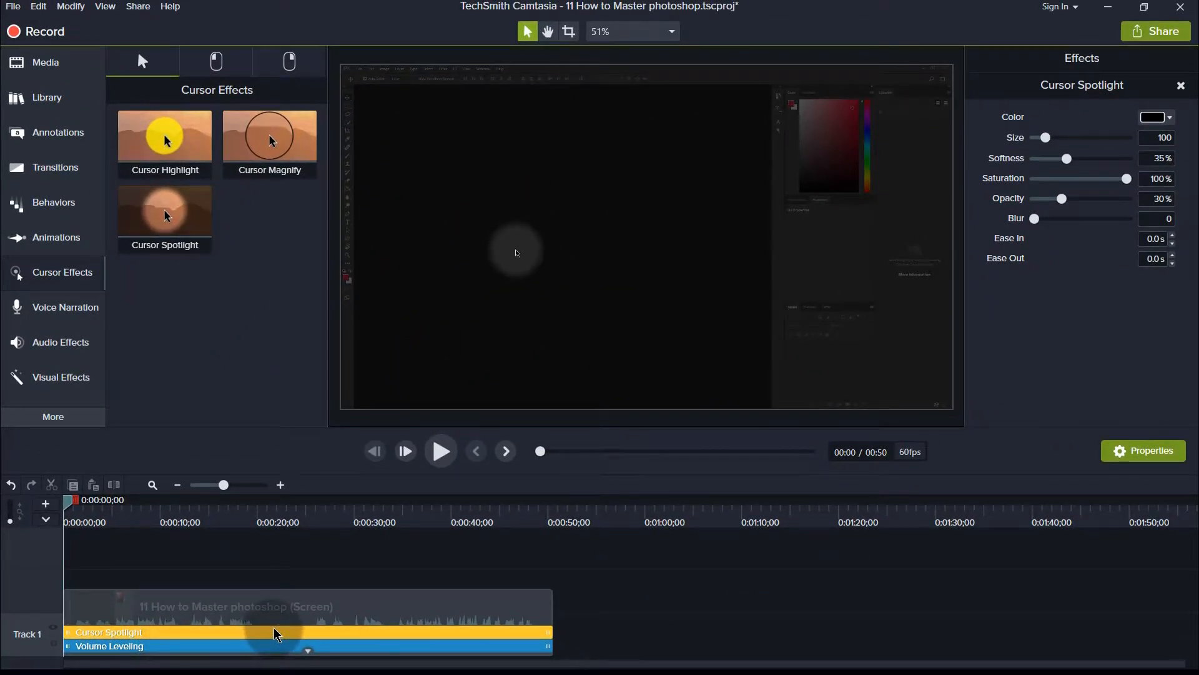
click(1156, 118)
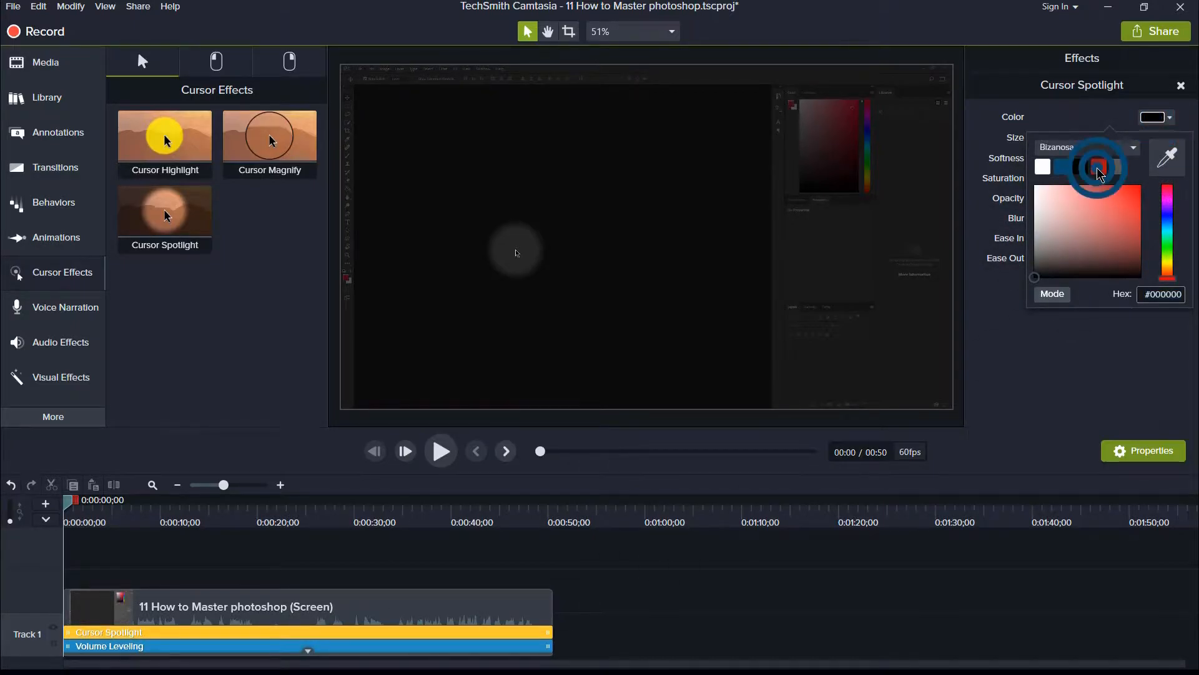
click(1098, 167)
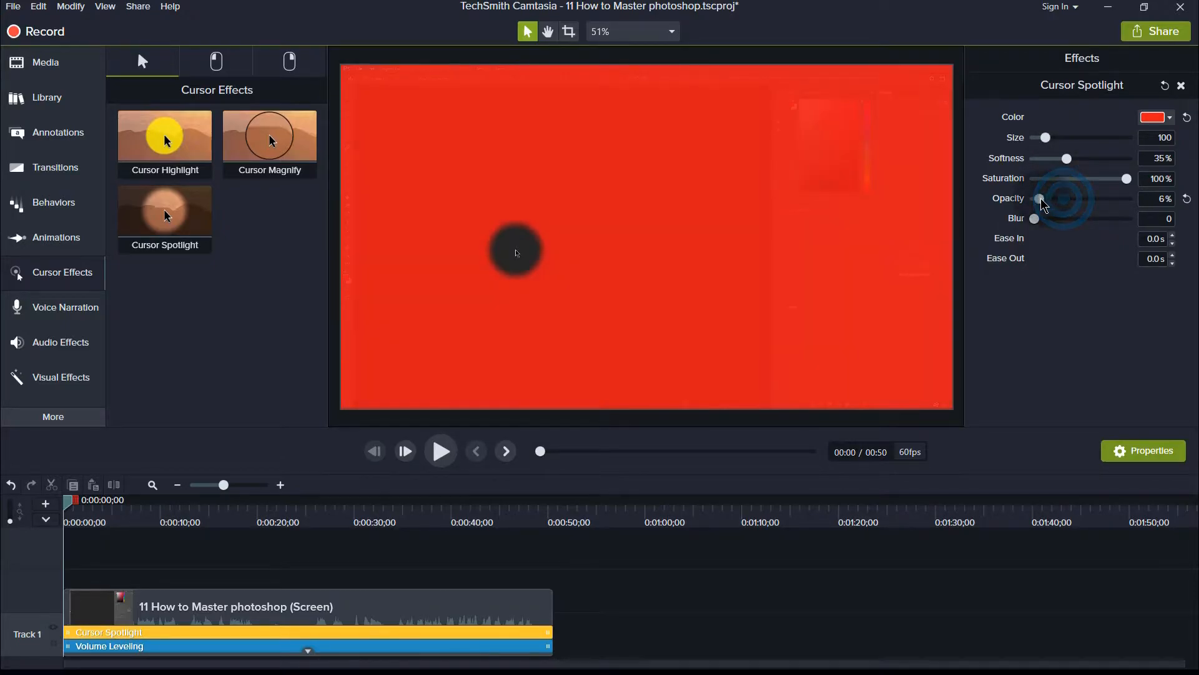
drag(1036, 204, 1066, 231)
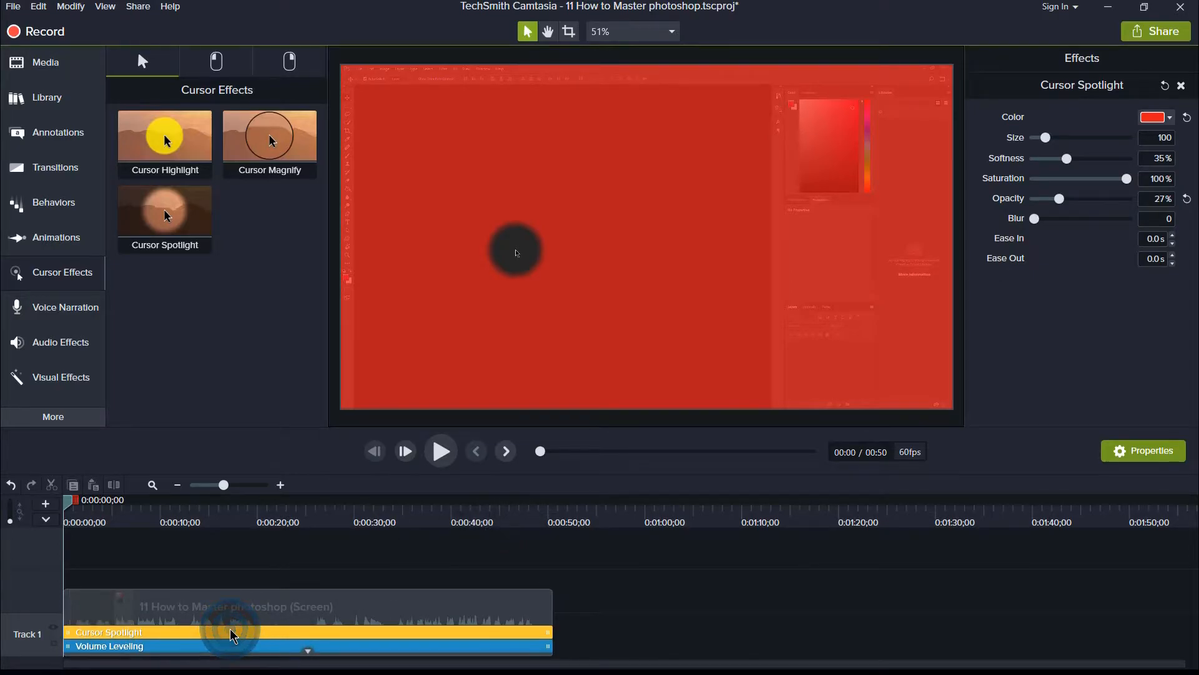
Delete the Cursor Spotlight effect from the clip and select its Volume Leveling effect
key(Delete)
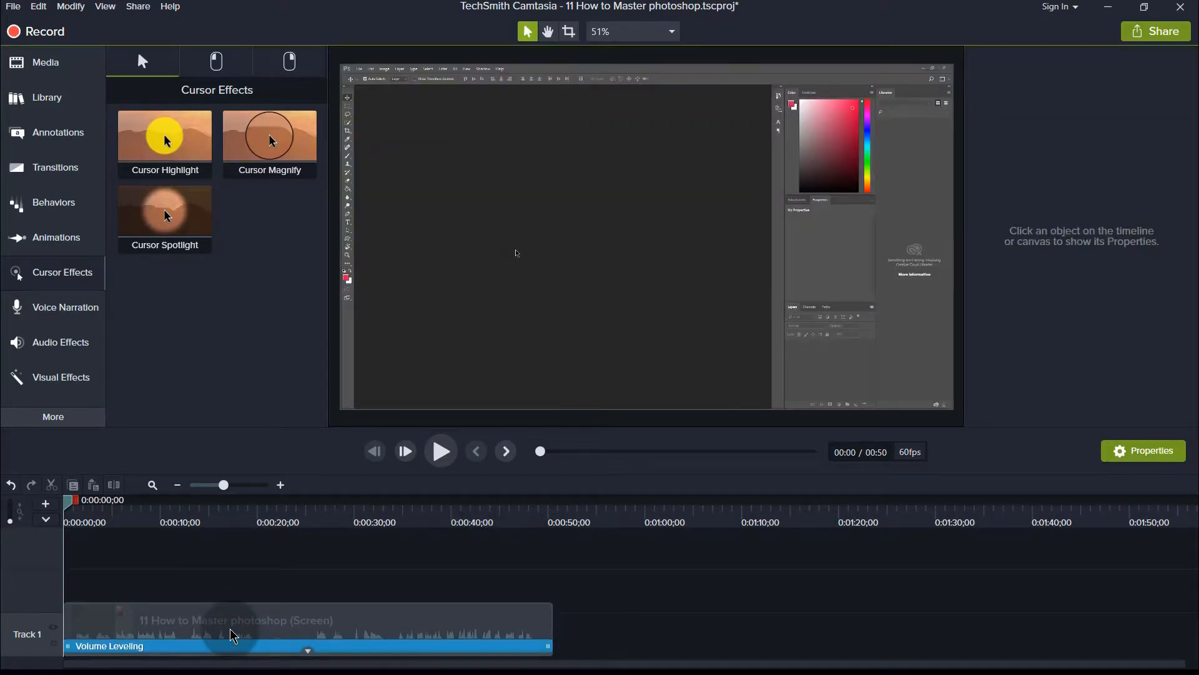
click(184, 650)
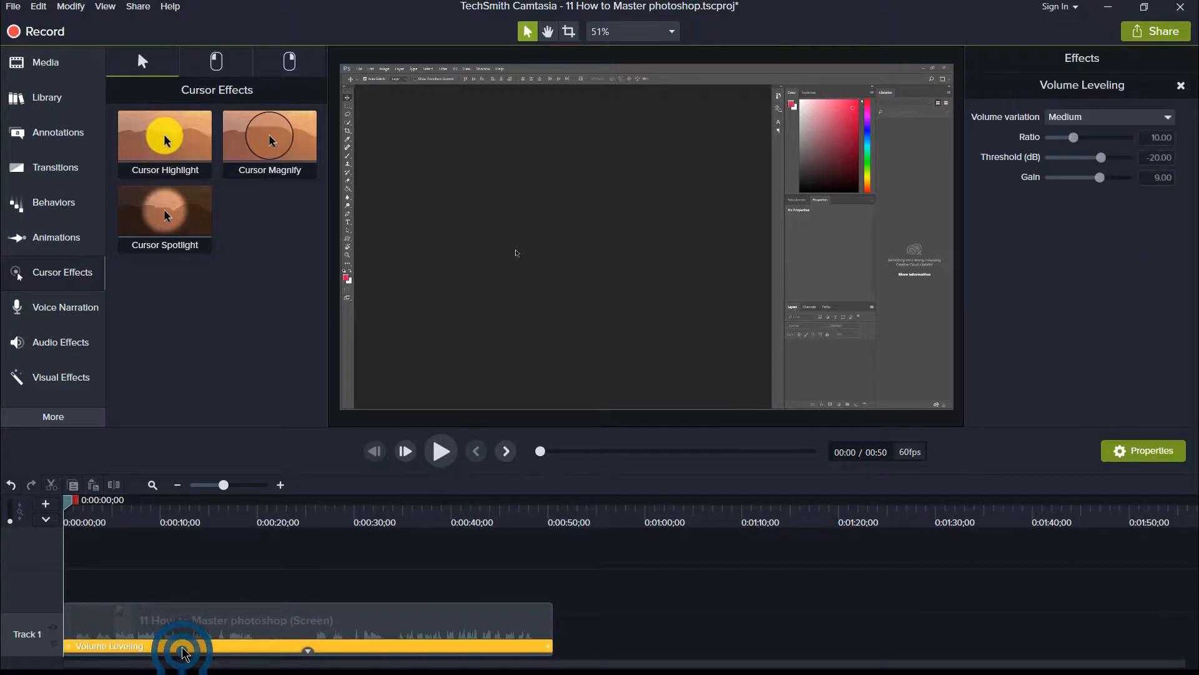
Apply the Cursor Magnify effect to the Track 1 clip and move the playhead to 0:00:15;59
drag(268, 153, 140, 633)
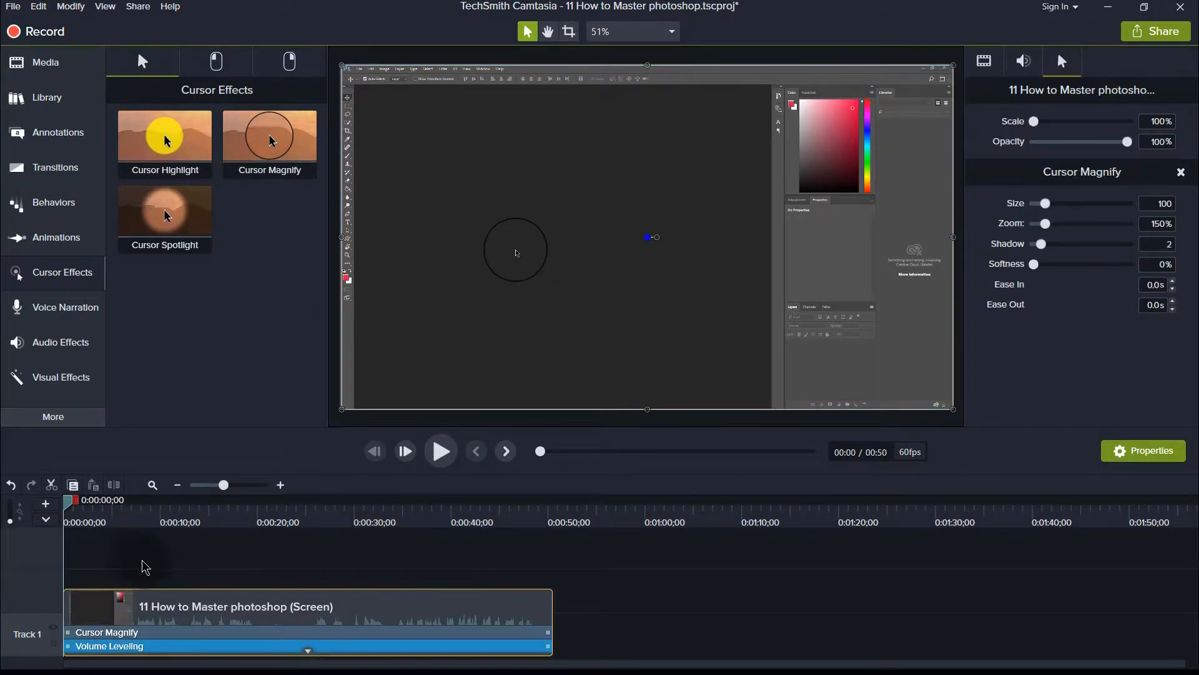
drag(68, 504, 285, 538)
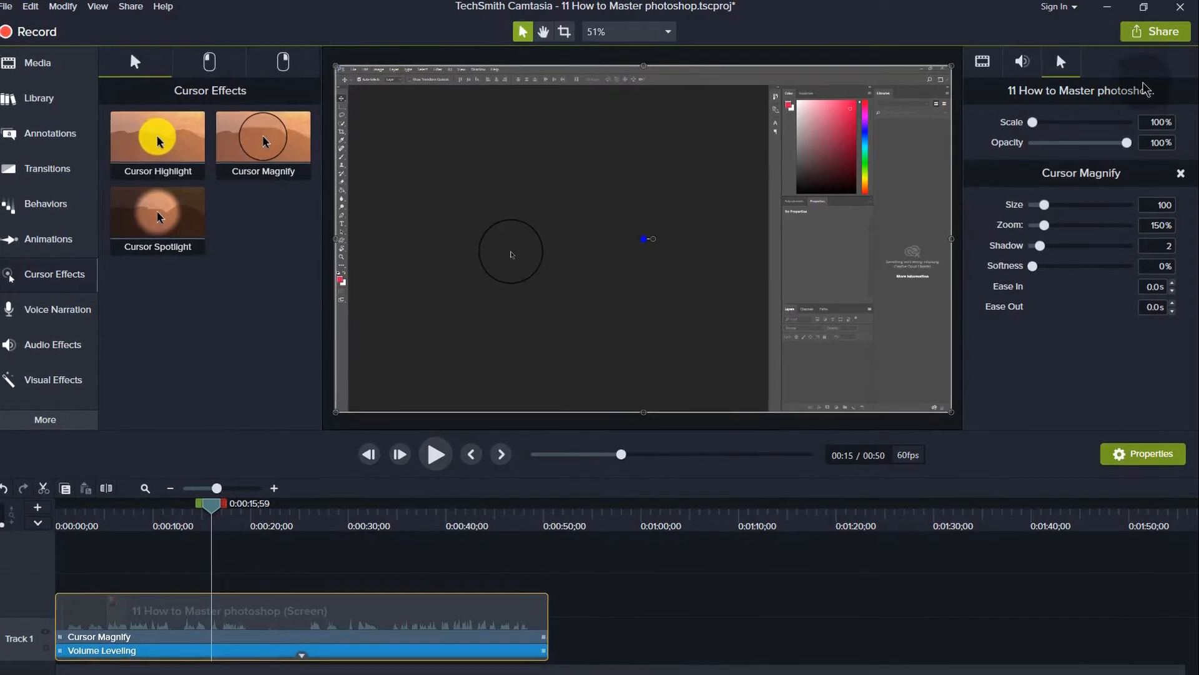
Enlarge the clip's cursor to 327% scale and set the Cursor Magnify zoom to 147%
drag(1020, 133, 1068, 135)
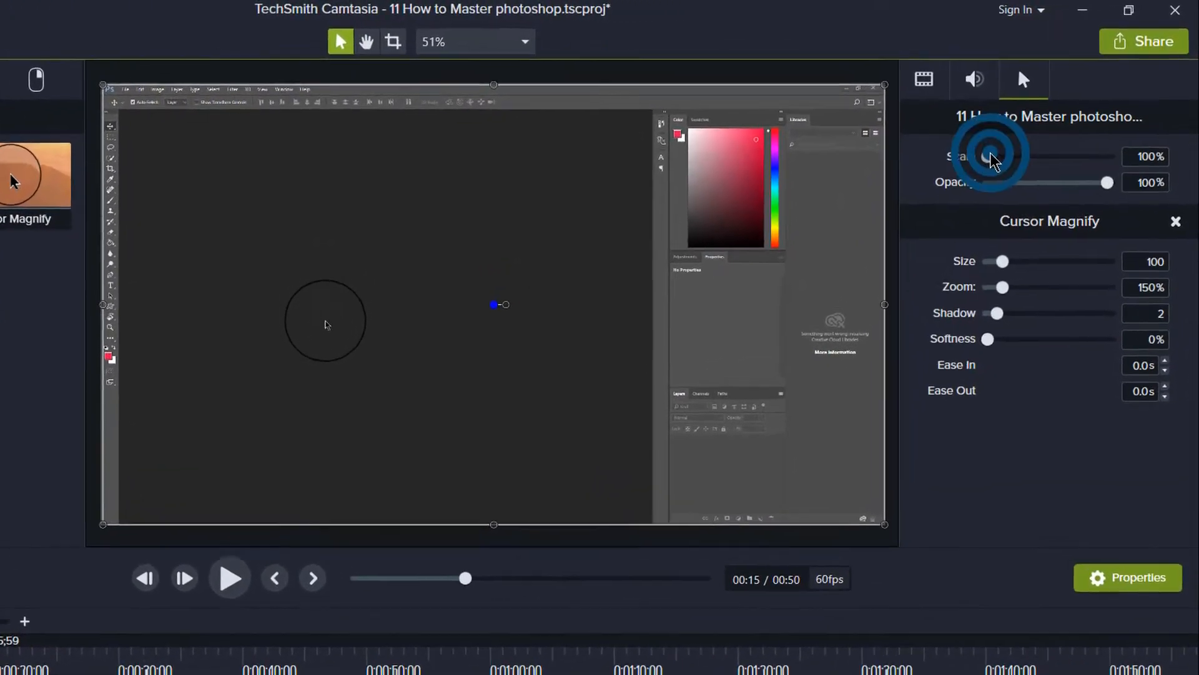
mouse_move(1035, 175)
mouse_down()
mouse_move(1065, 176)
mouse_move(988, 177)
mouse_move(1045, 178)
mouse_up()
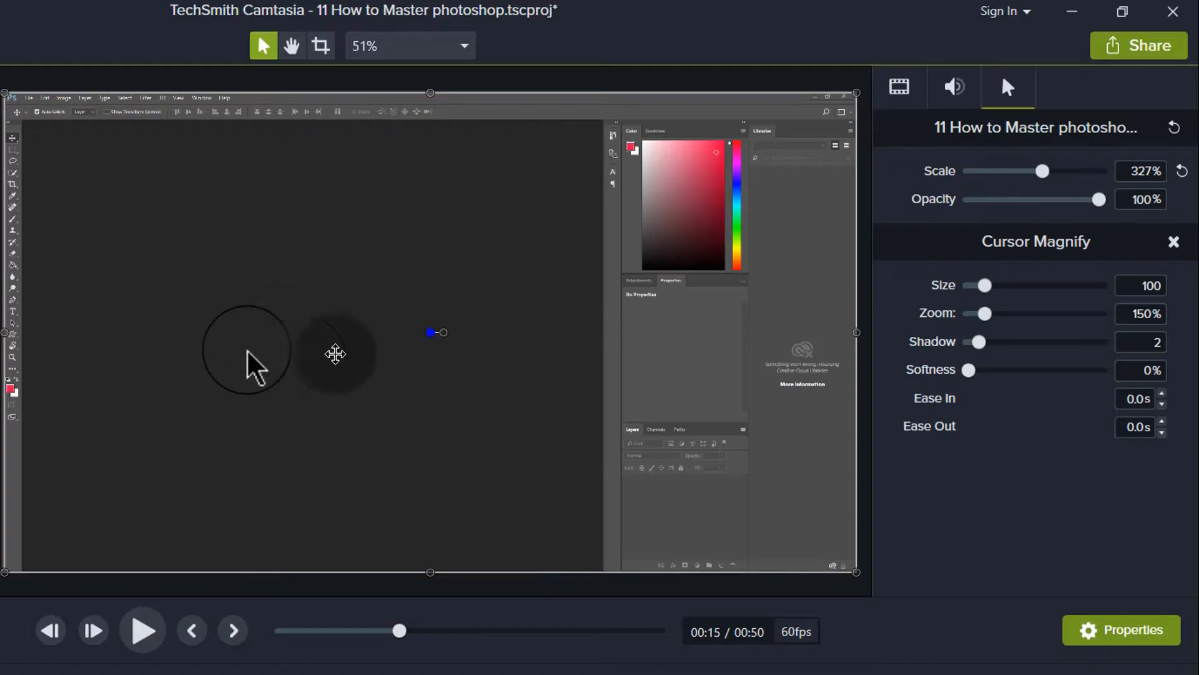
click(984, 314)
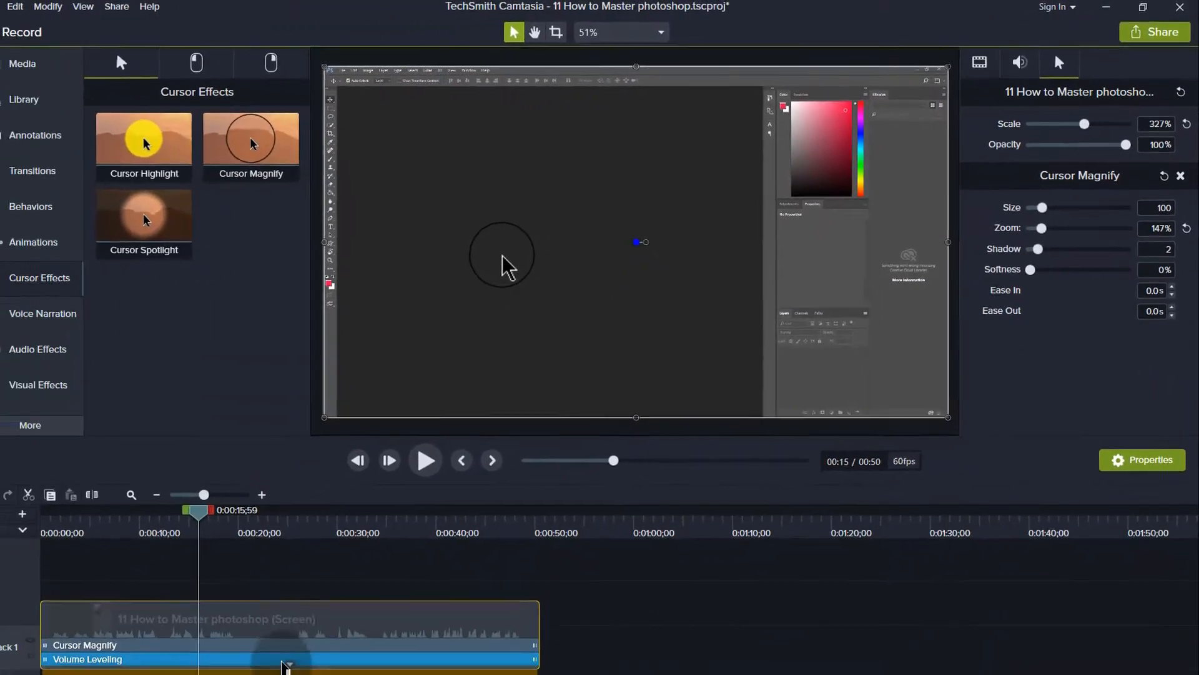
Separate the audio and video of the Track 1 clip and view the options available for the separated audio
right_click(145, 637)
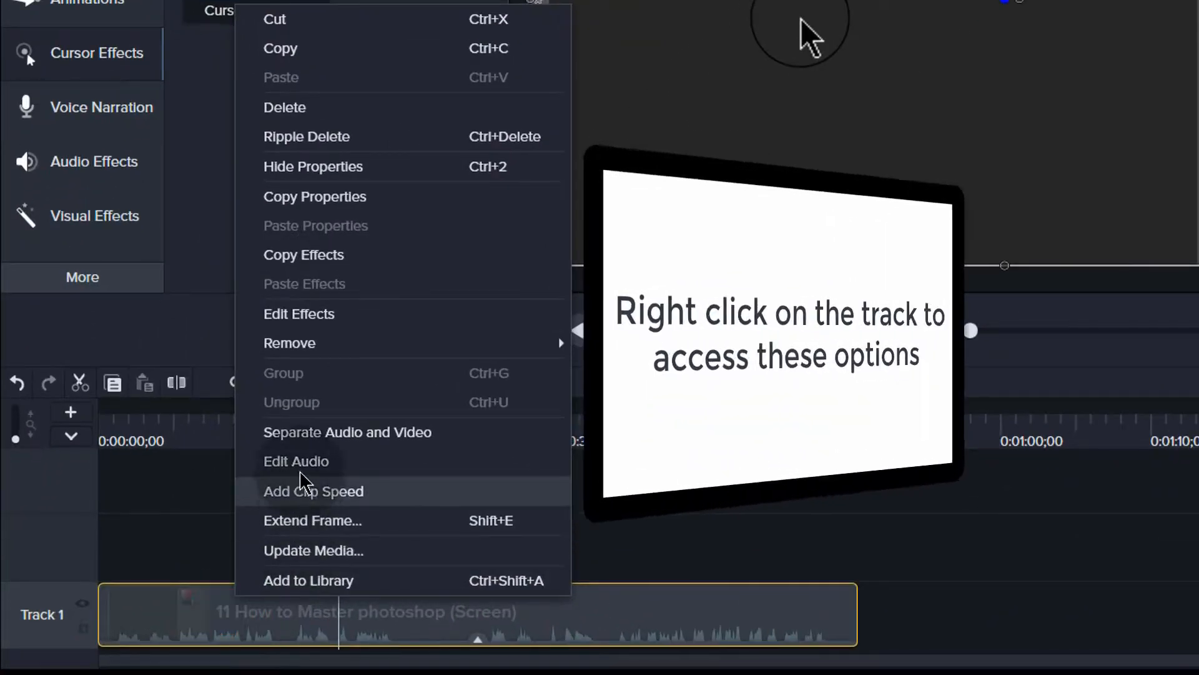
click(325, 439)
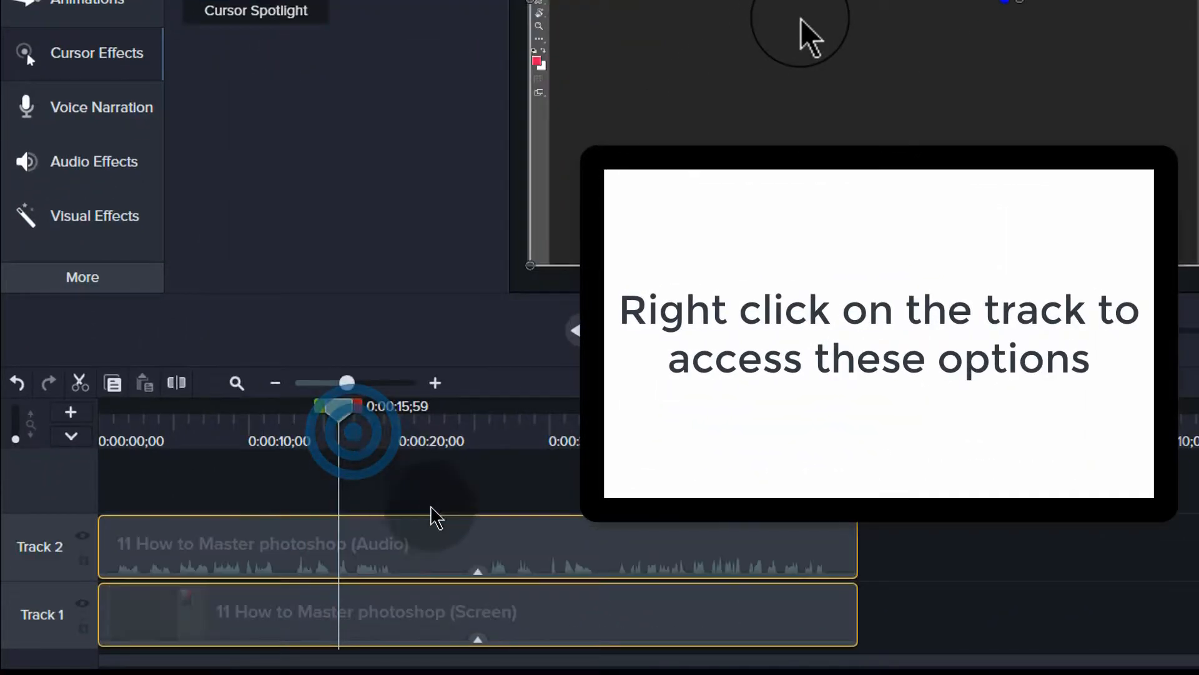
right_click(270, 549)
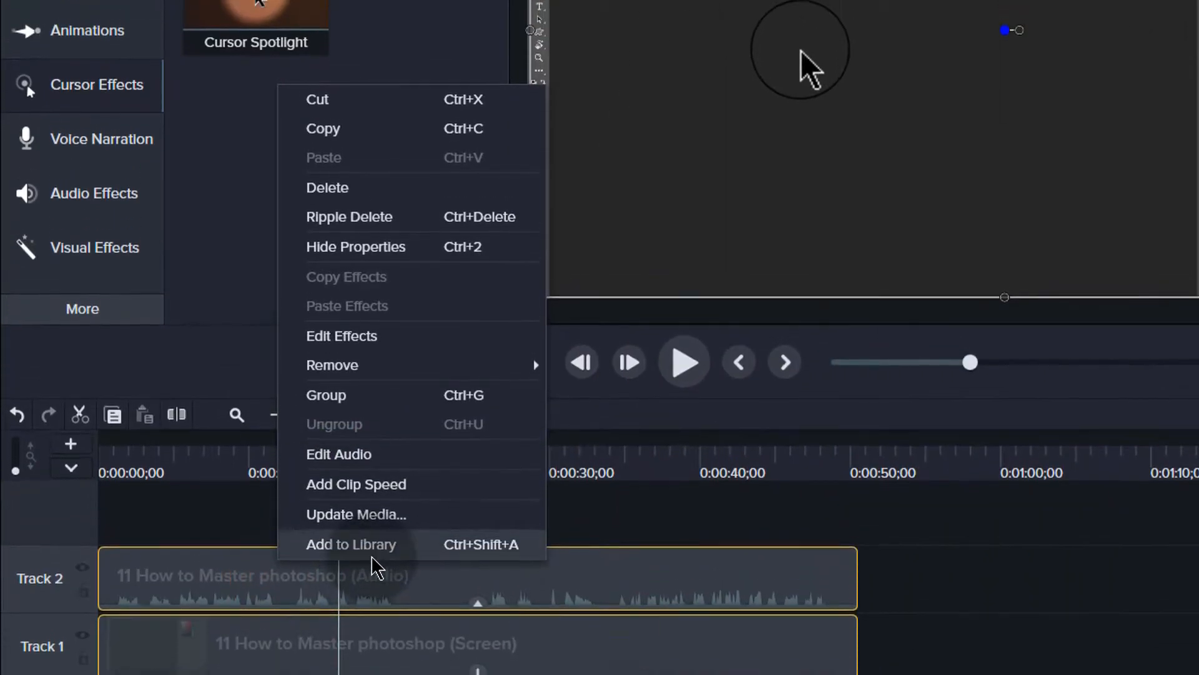
click(270, 572)
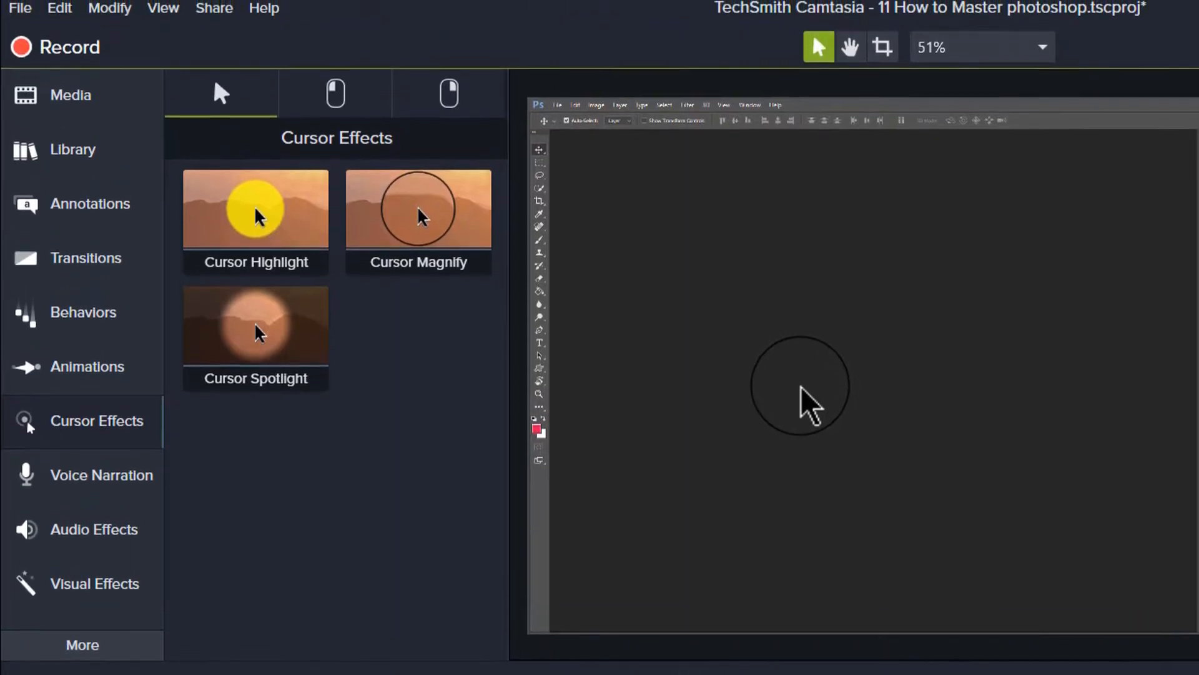
Export only the project's audio as a Wave file named "11 How to Master photoshop" in the sample folder
click(211, 14)
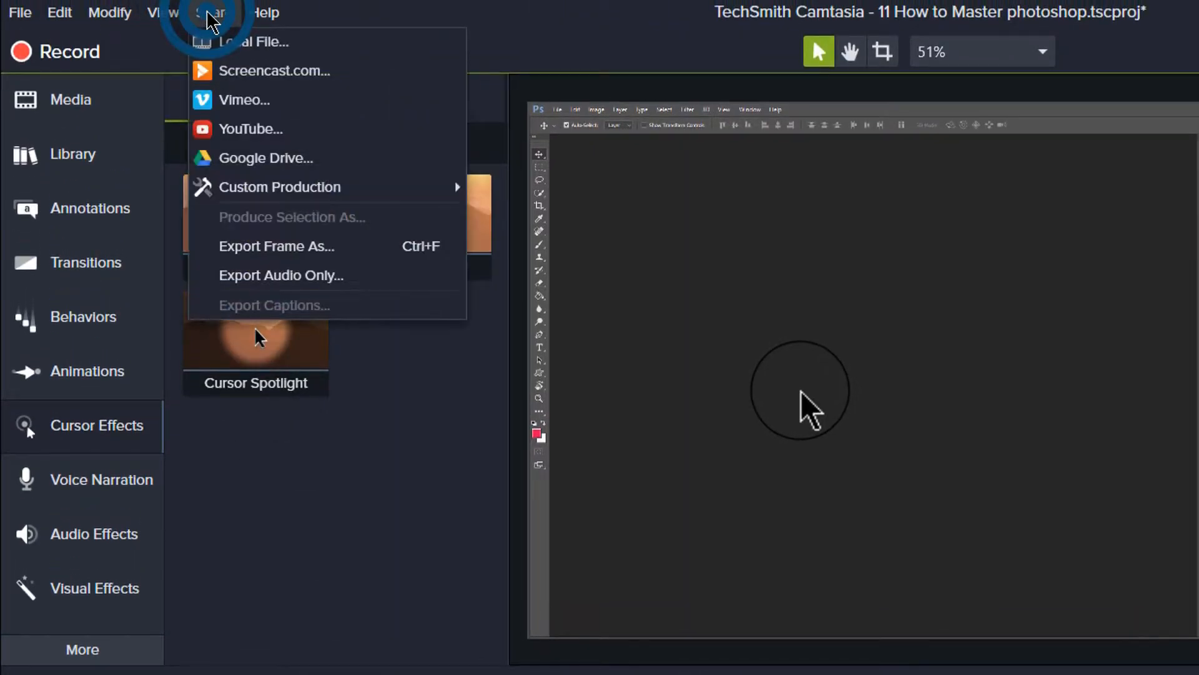
click(284, 276)
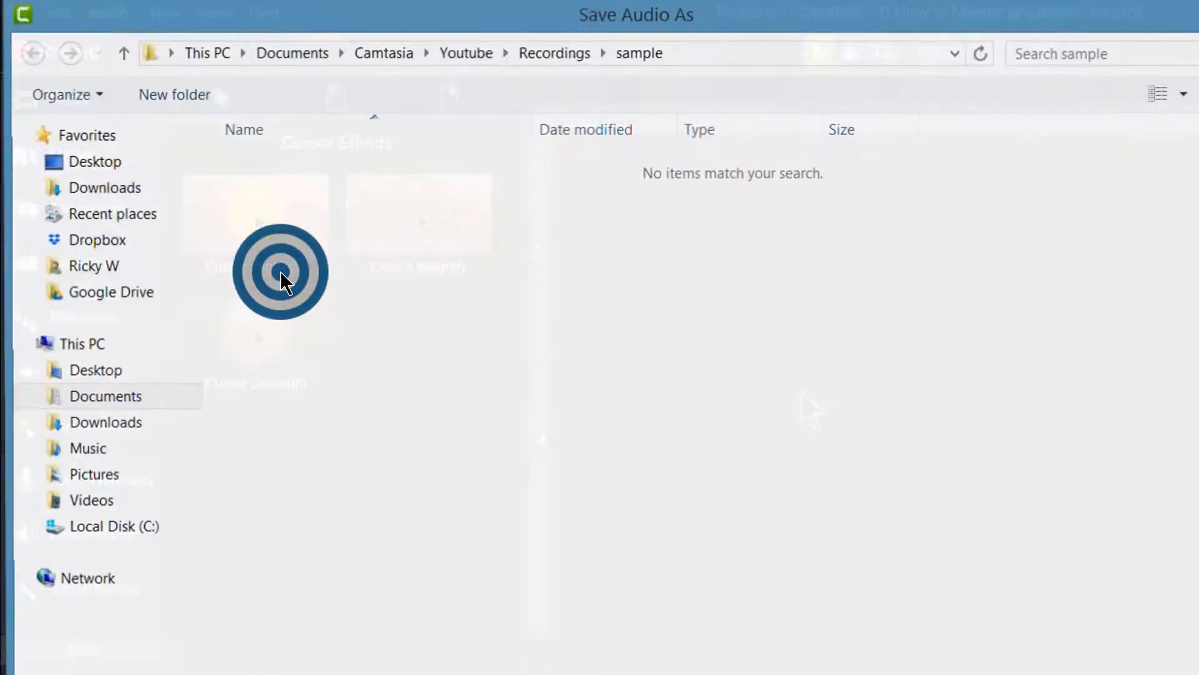
text(11 How to Master photoshop)
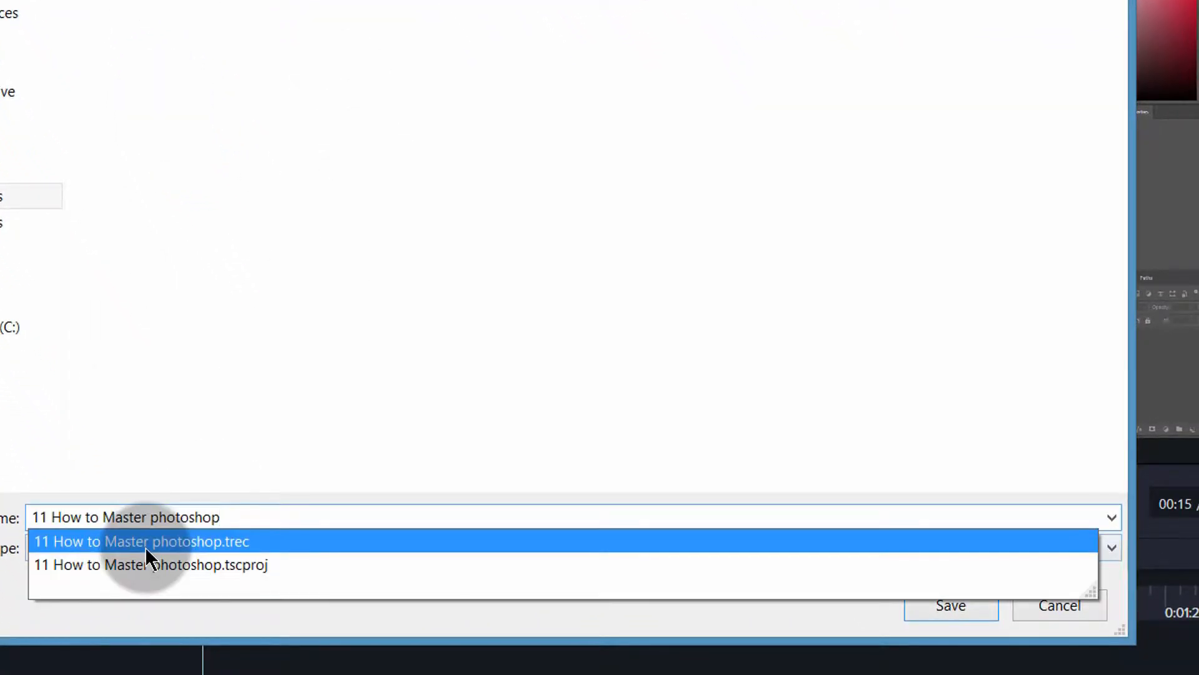
click(207, 413)
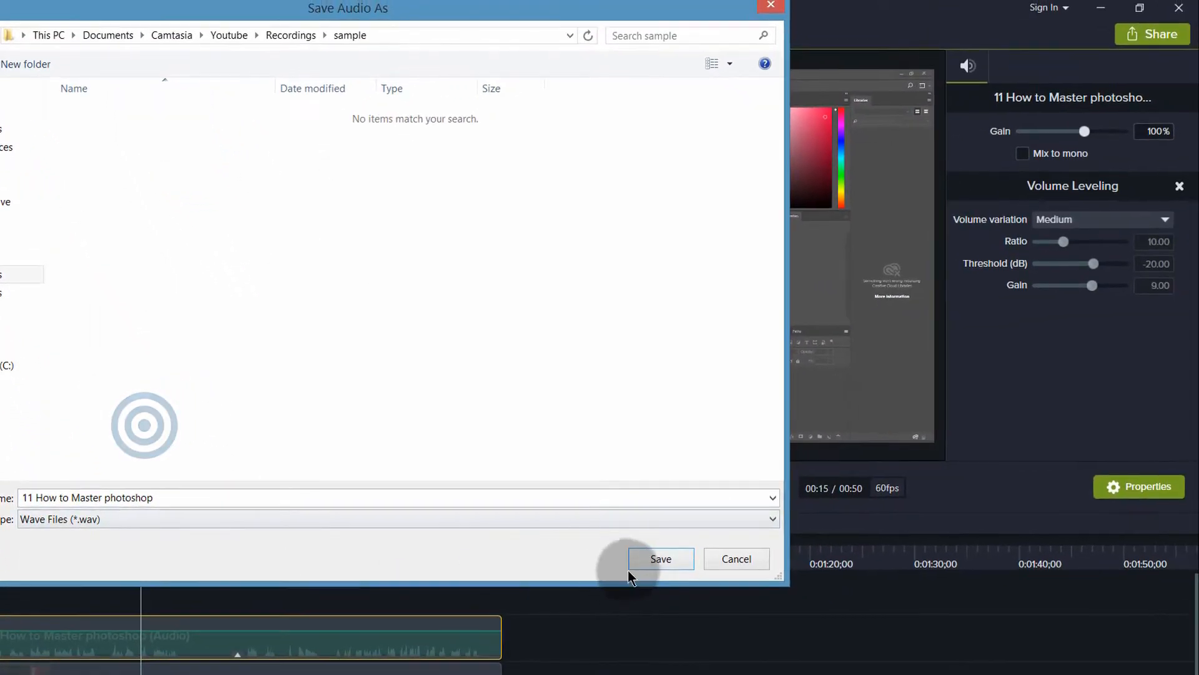
click(656, 557)
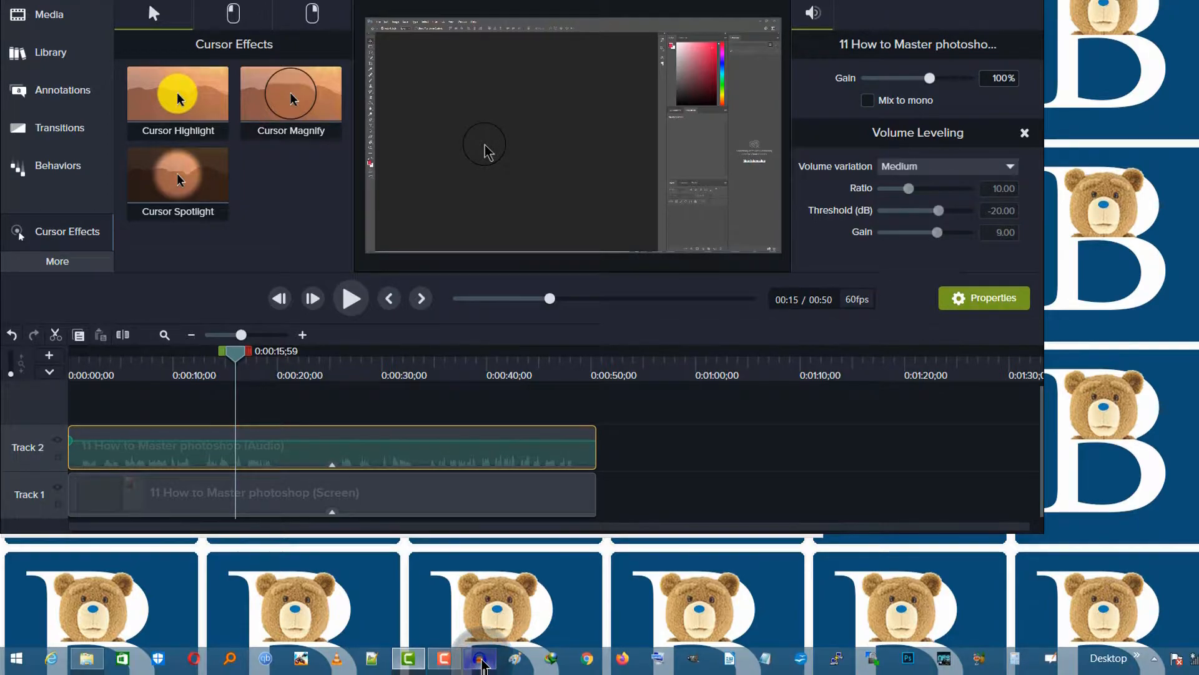
Switch to Audacity and import 11 How to Master photoshop.wav from the sample folder in File Explorer
click(481, 661)
click(87, 659)
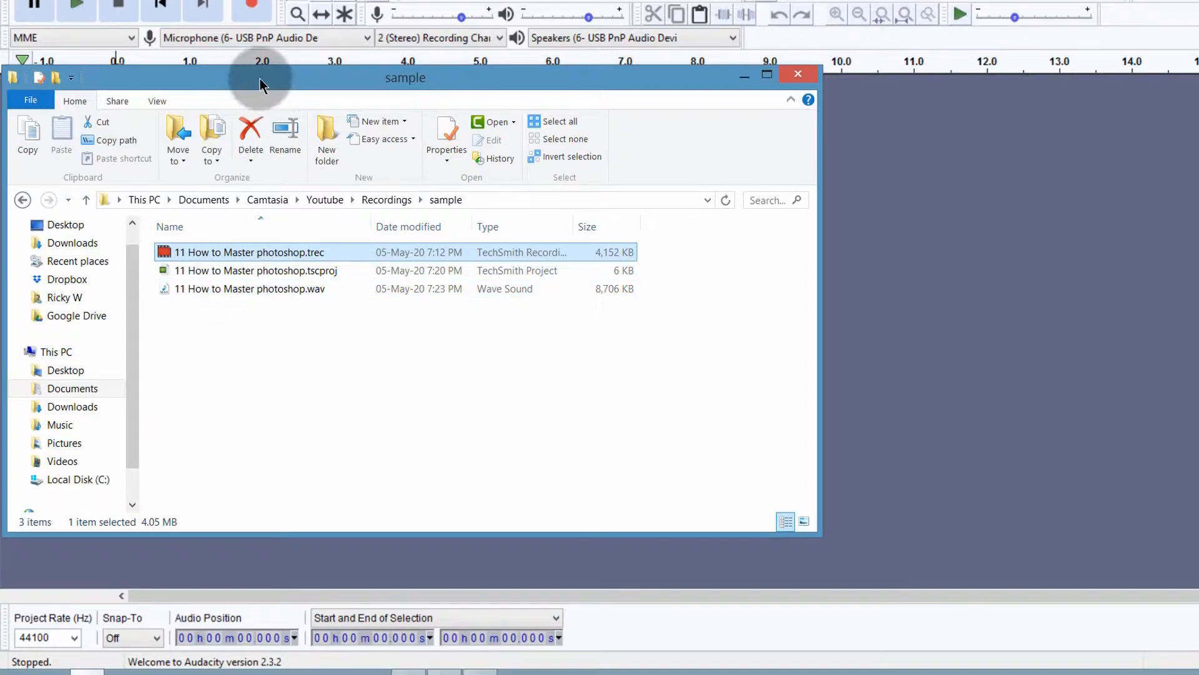
drag(260, 79, 662, 111)
drag(610, 320, 130, 200)
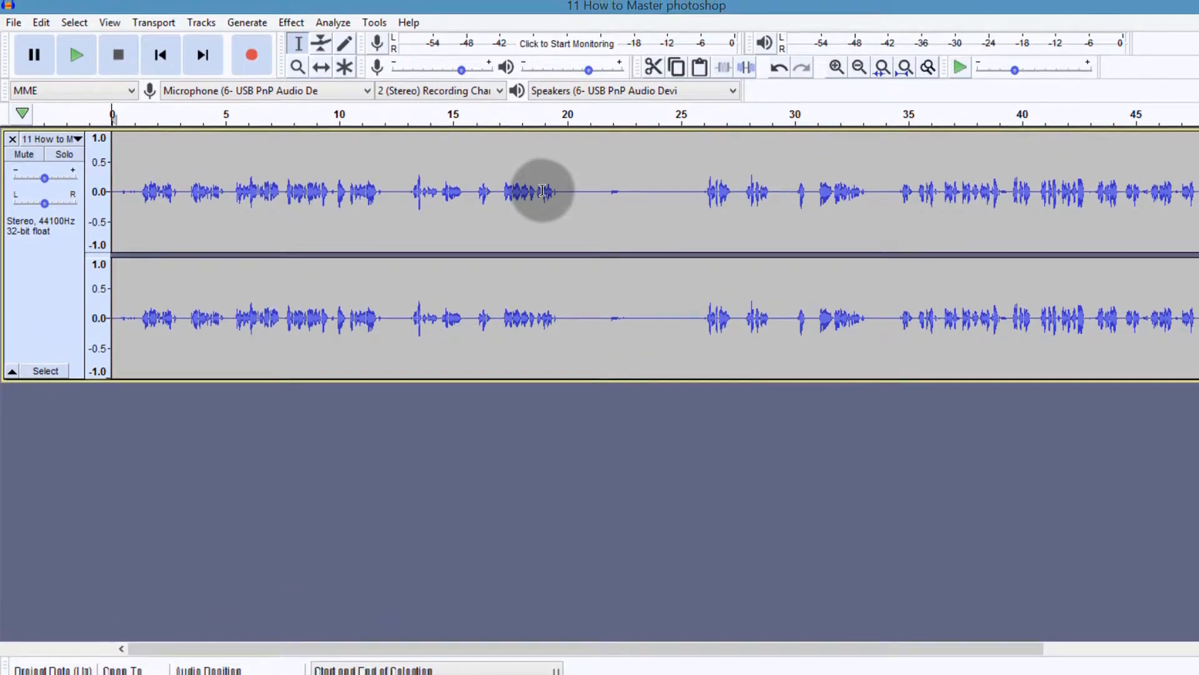
Apply the Compressor effect to the whole track with a threshold of -20 dB
click(42, 188)
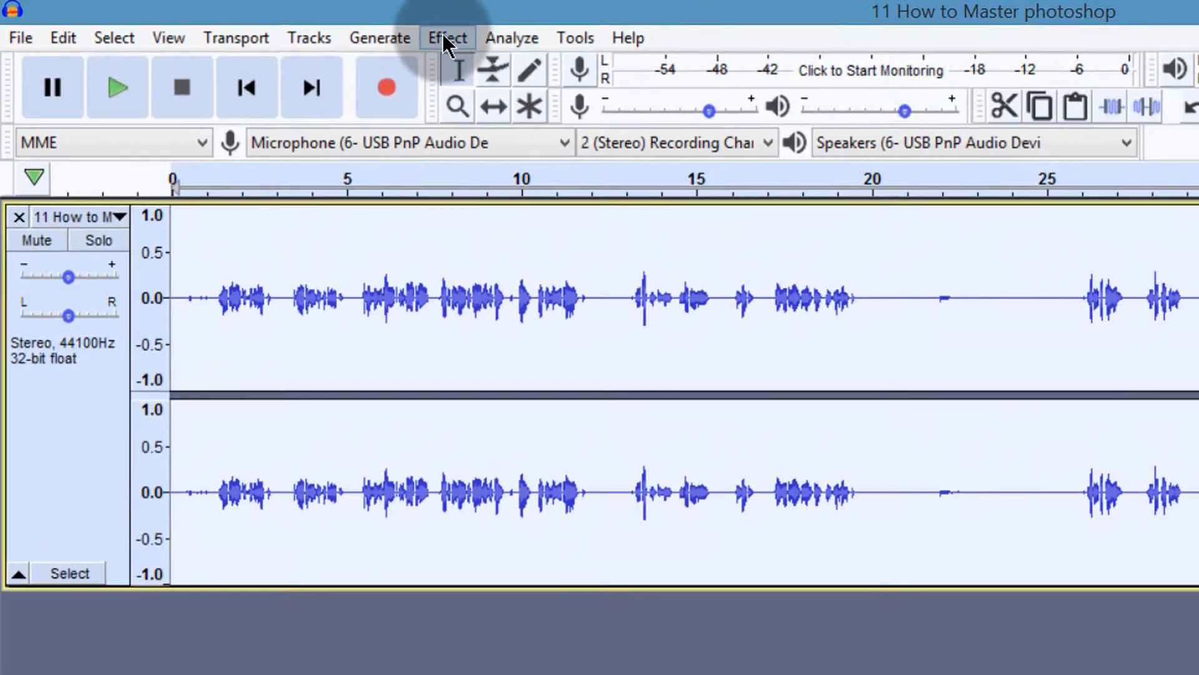
click(333, 27)
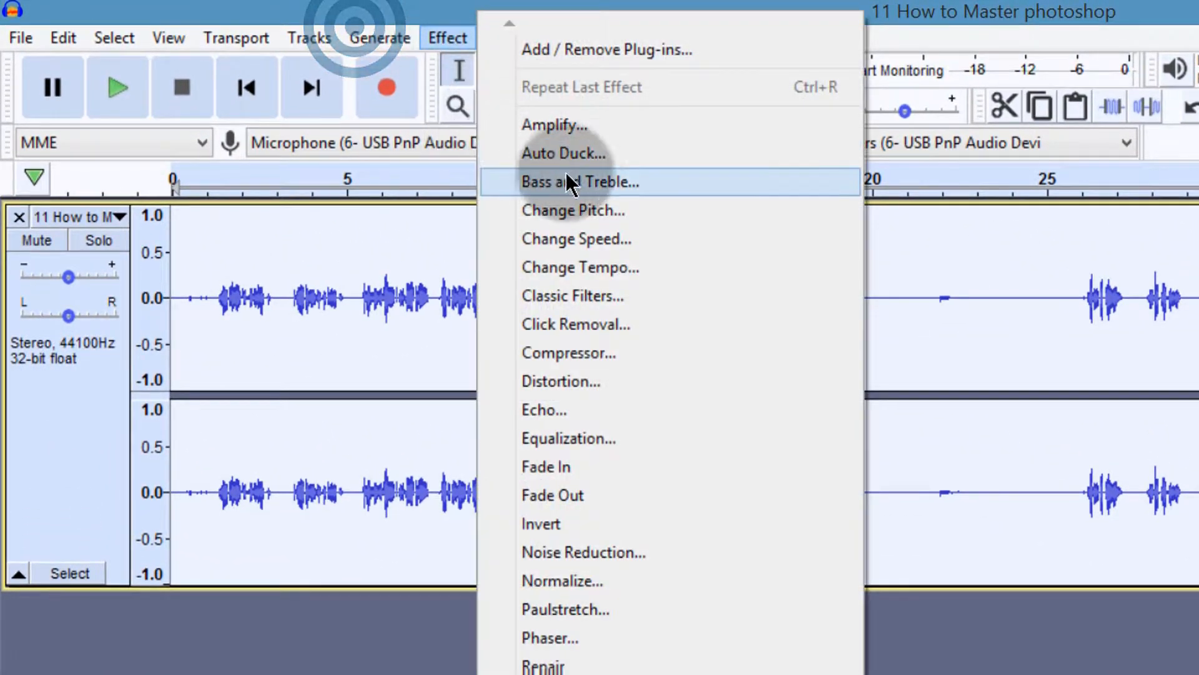
click(570, 353)
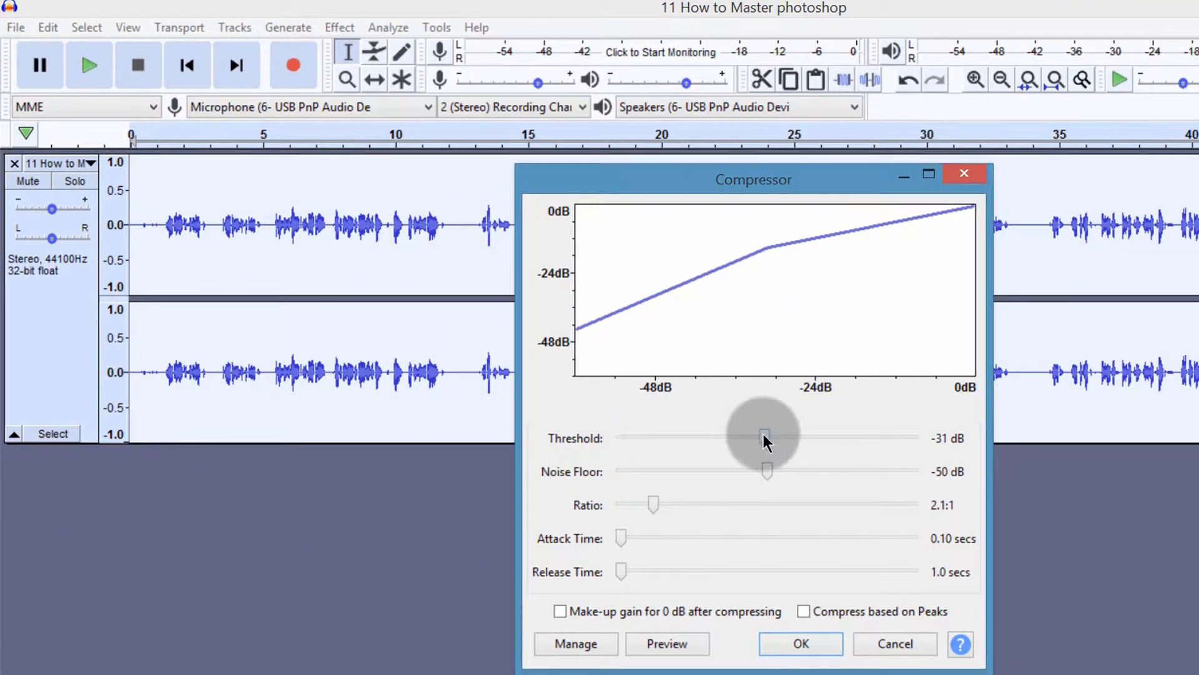
drag(767, 440, 818, 443)
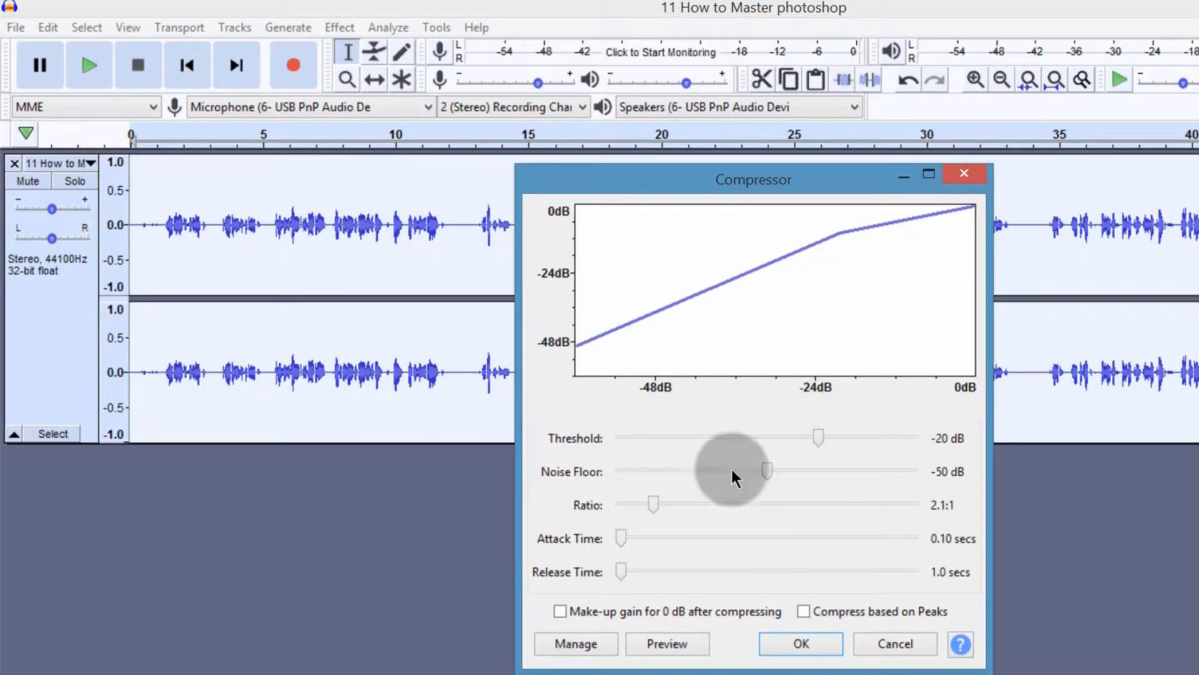
click(805, 643)
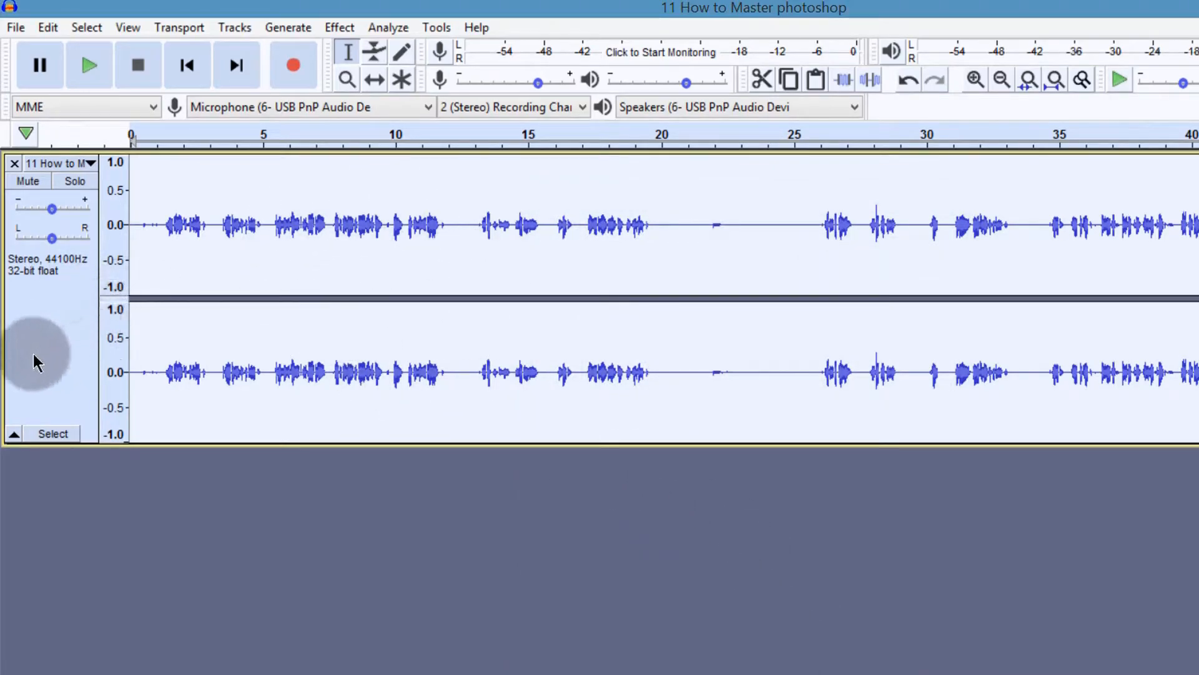
Normalize the whole track's peak amplitude to -3.0 dB with DC offset removal
click(24, 282)
click(41, 278)
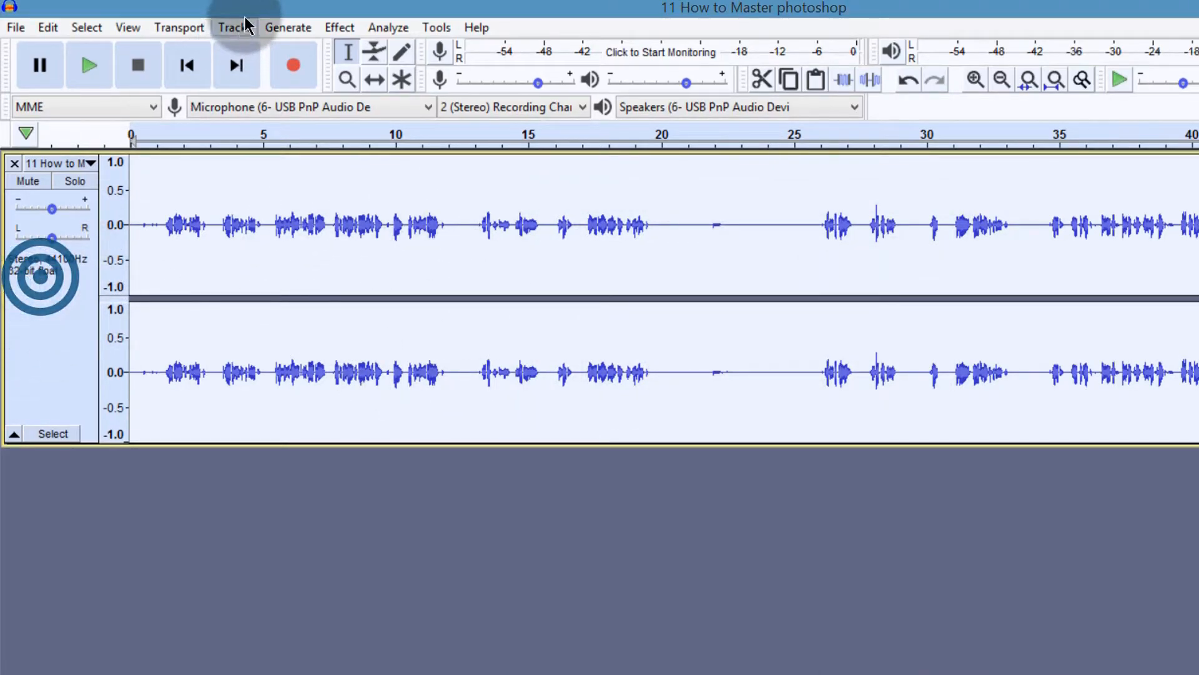
click(341, 30)
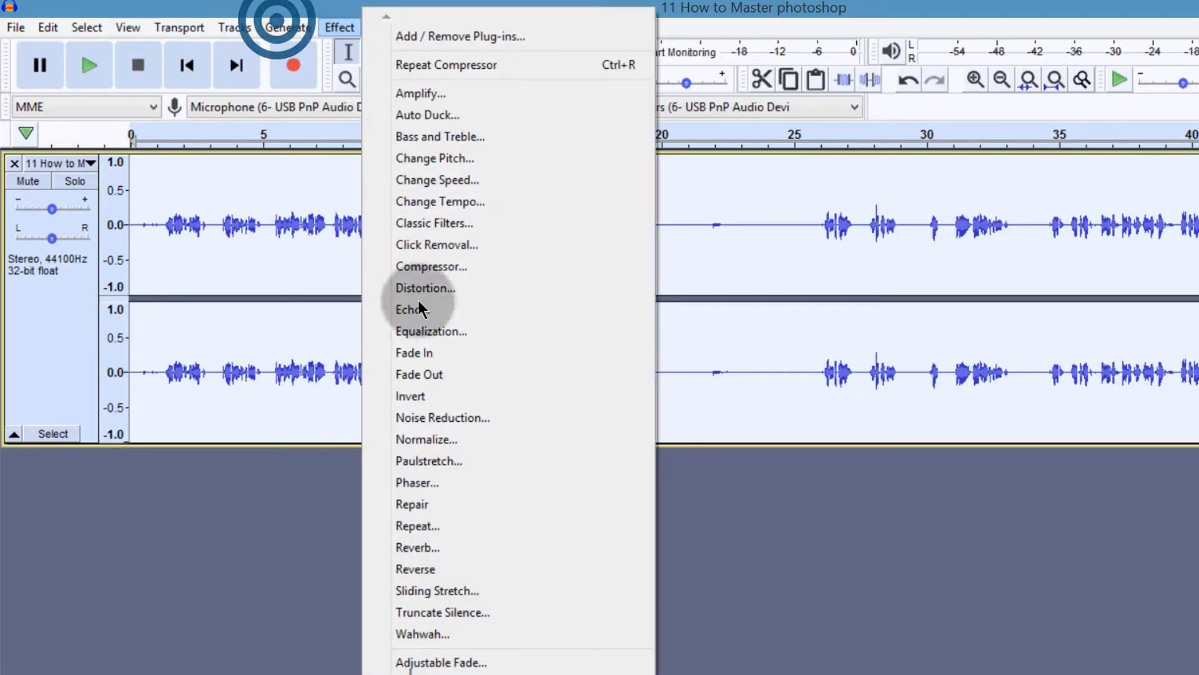
click(430, 442)
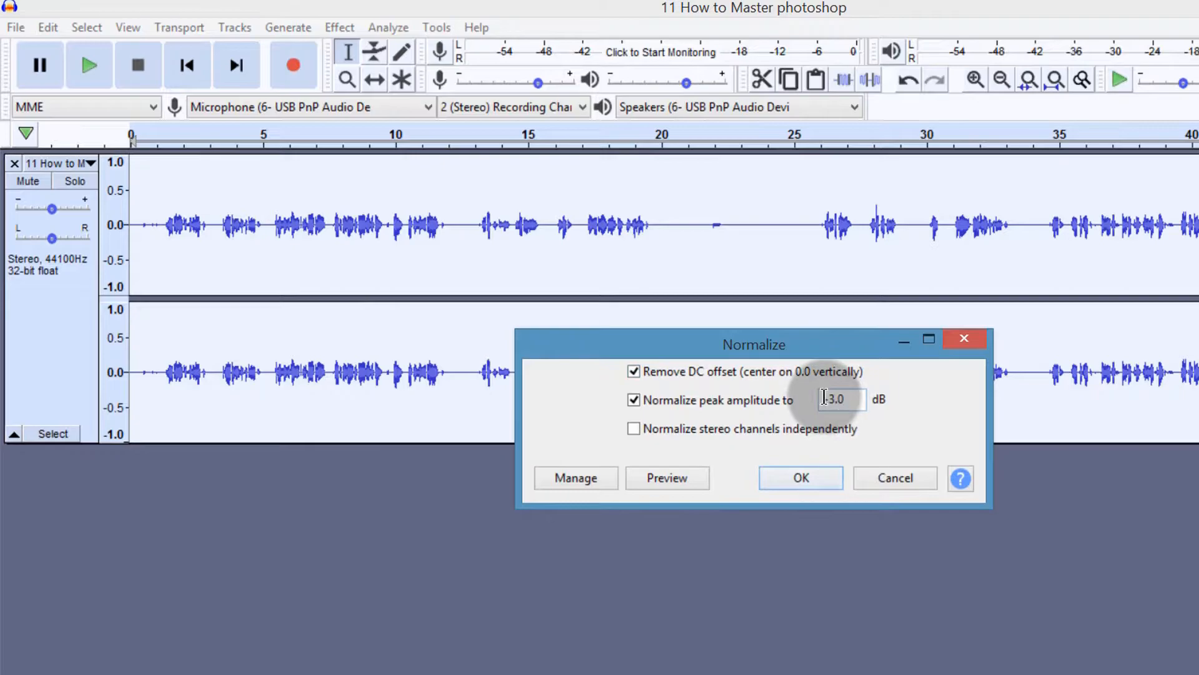
click(792, 488)
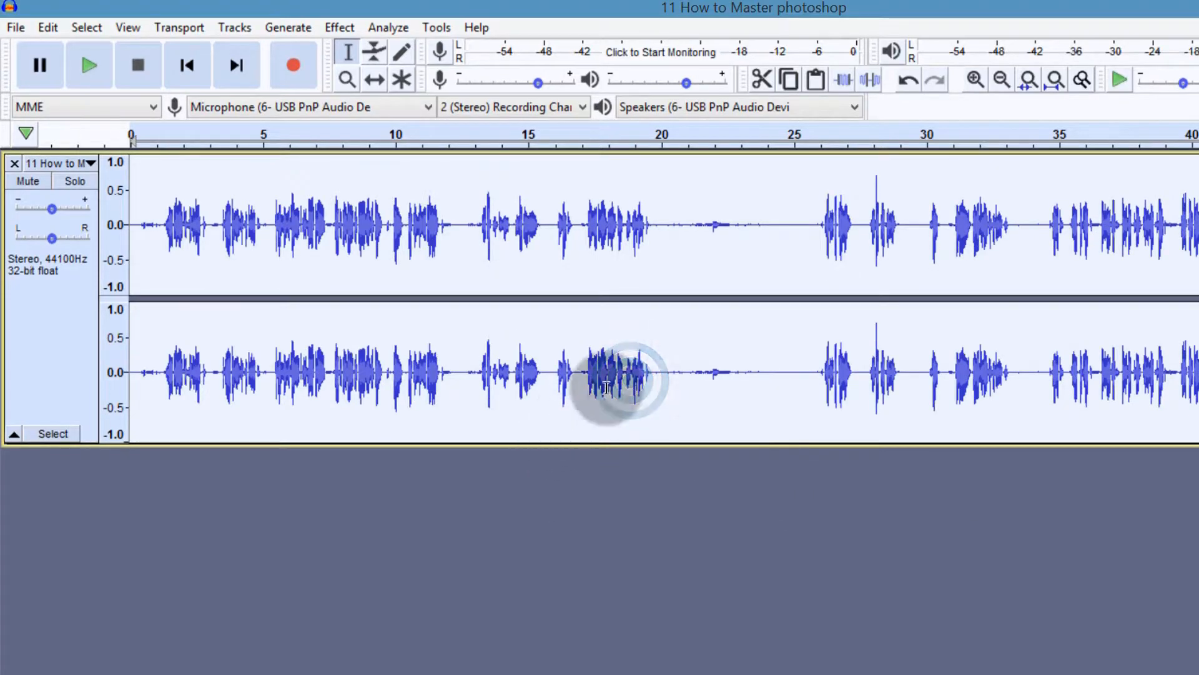
Capture a noise profile from the quiet section at about 20 to 21 seconds and apply Noise Reduction to the whole track
drag(692, 225, 666, 224)
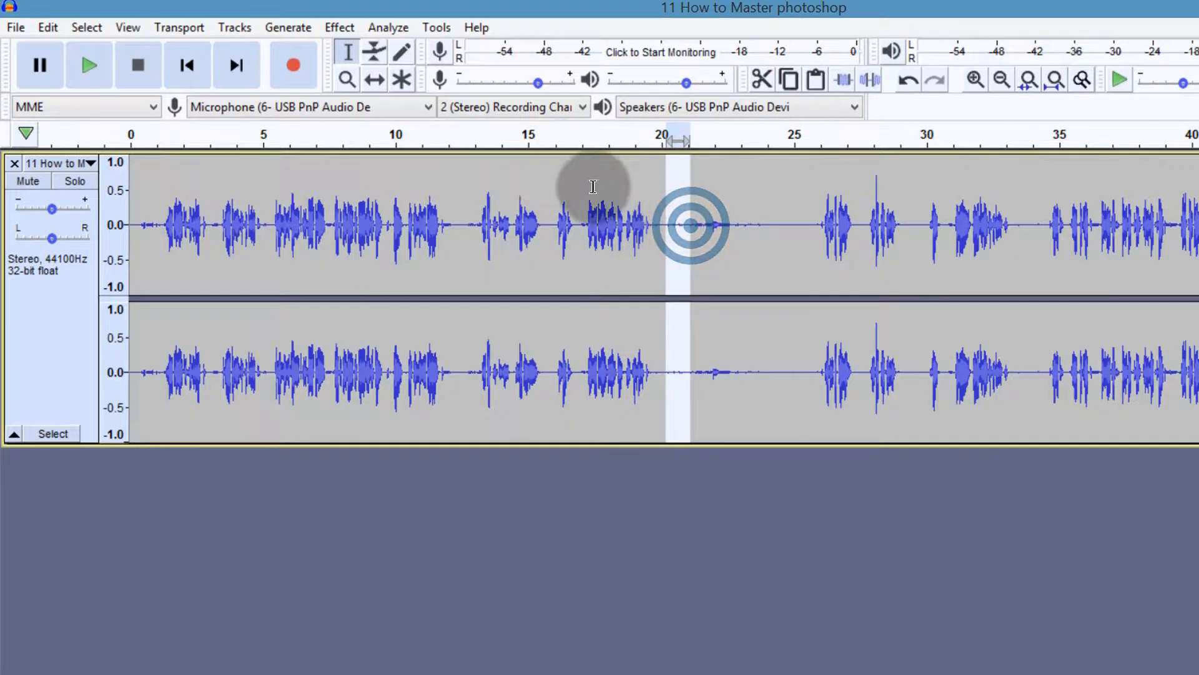
click(341, 27)
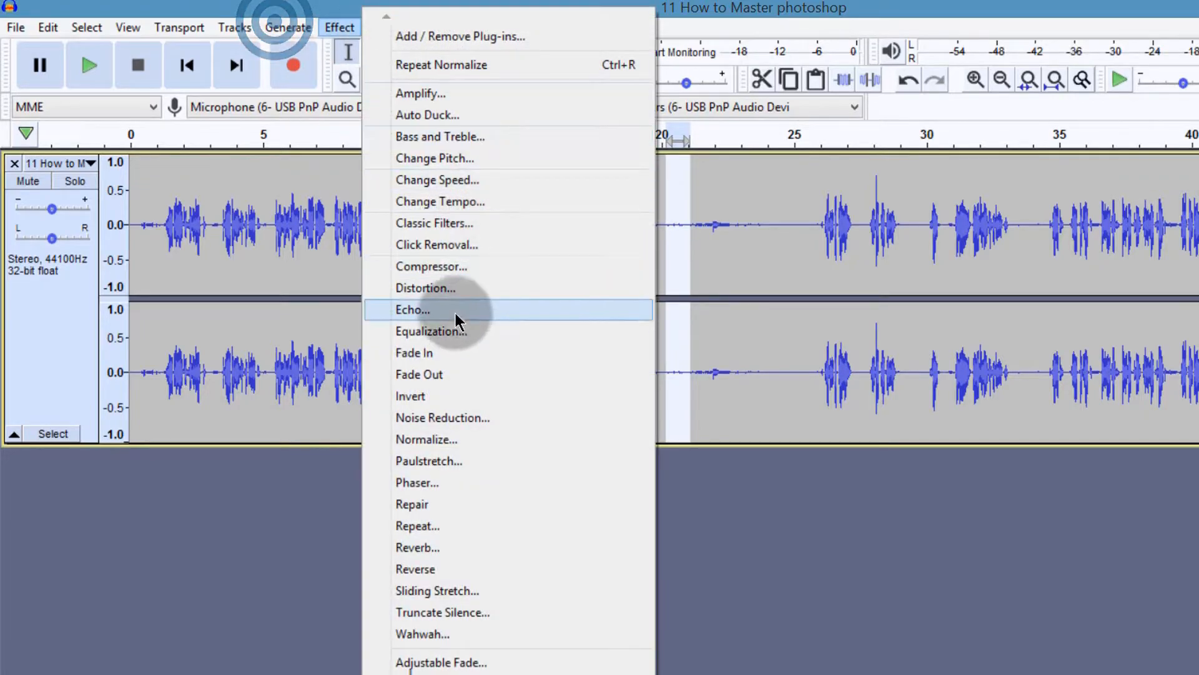
click(438, 417)
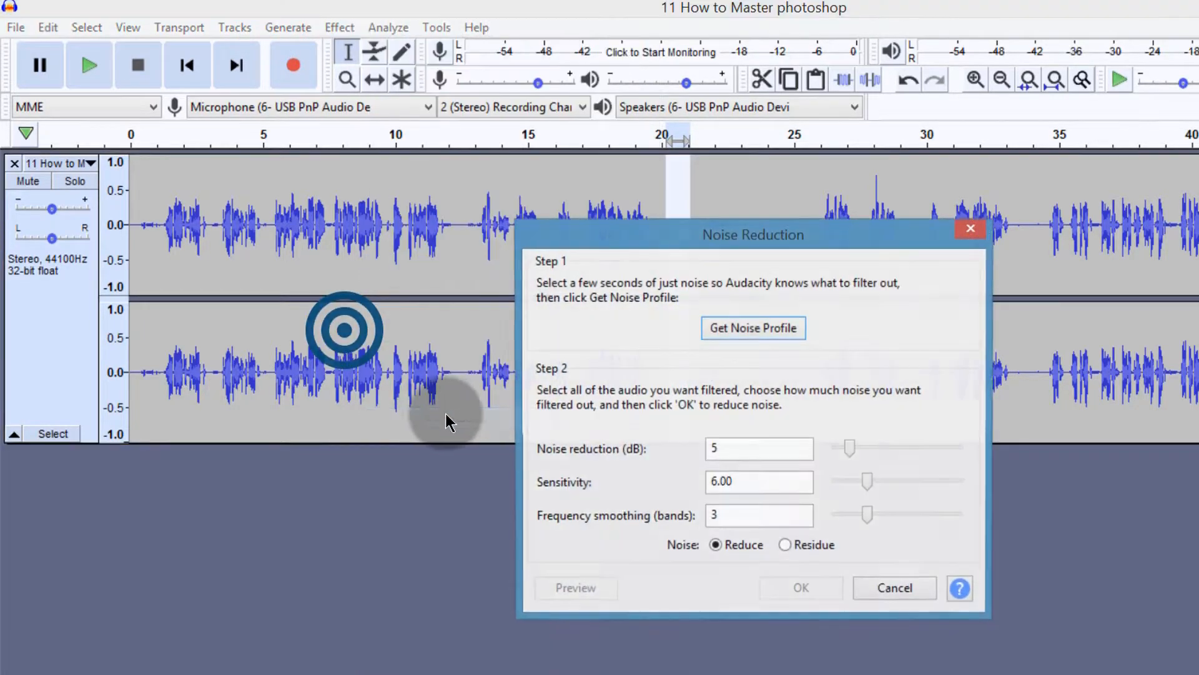
click(753, 328)
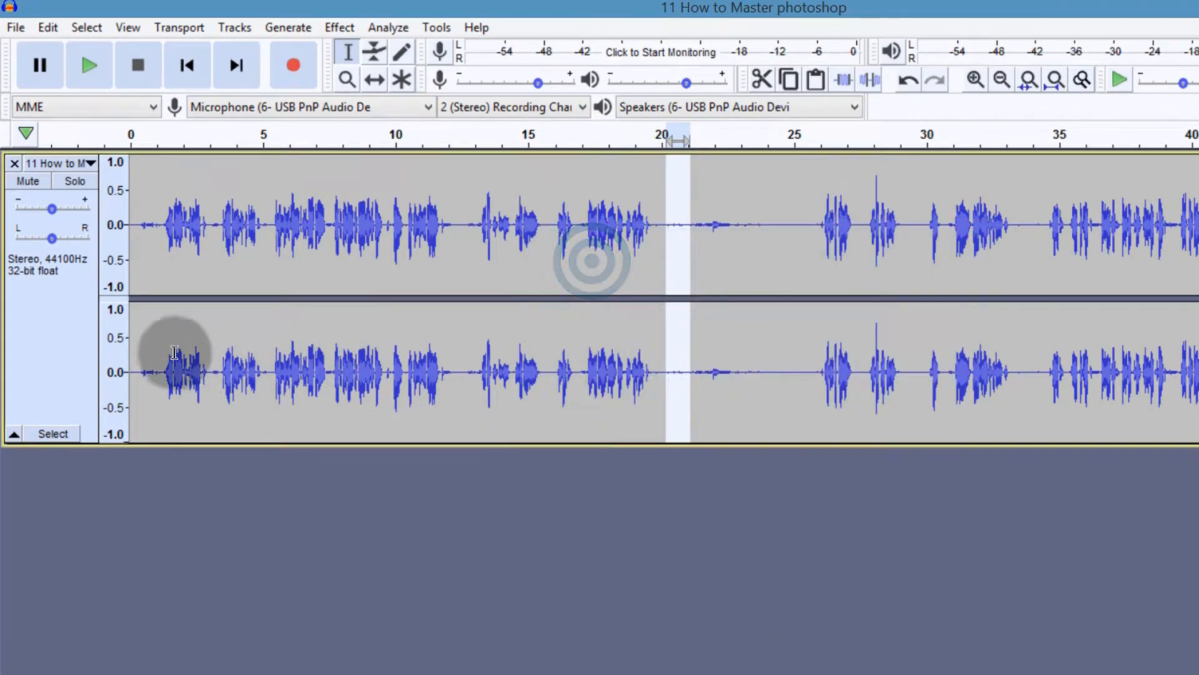
click(53, 270)
click(339, 28)
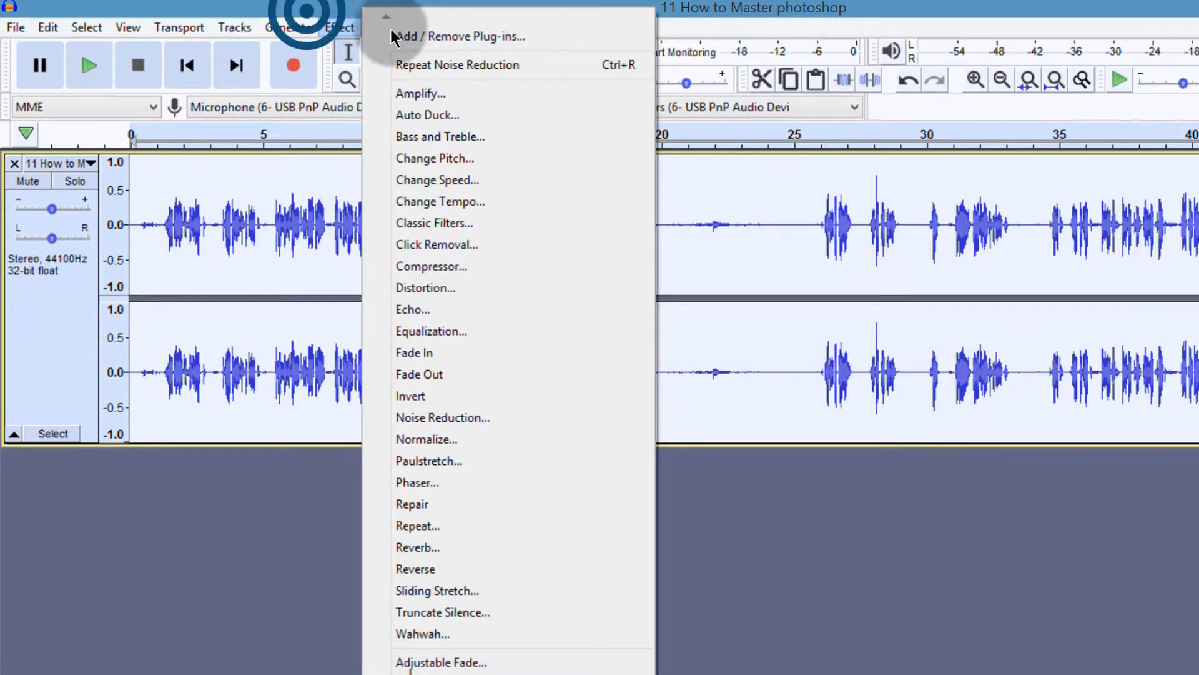
click(446, 65)
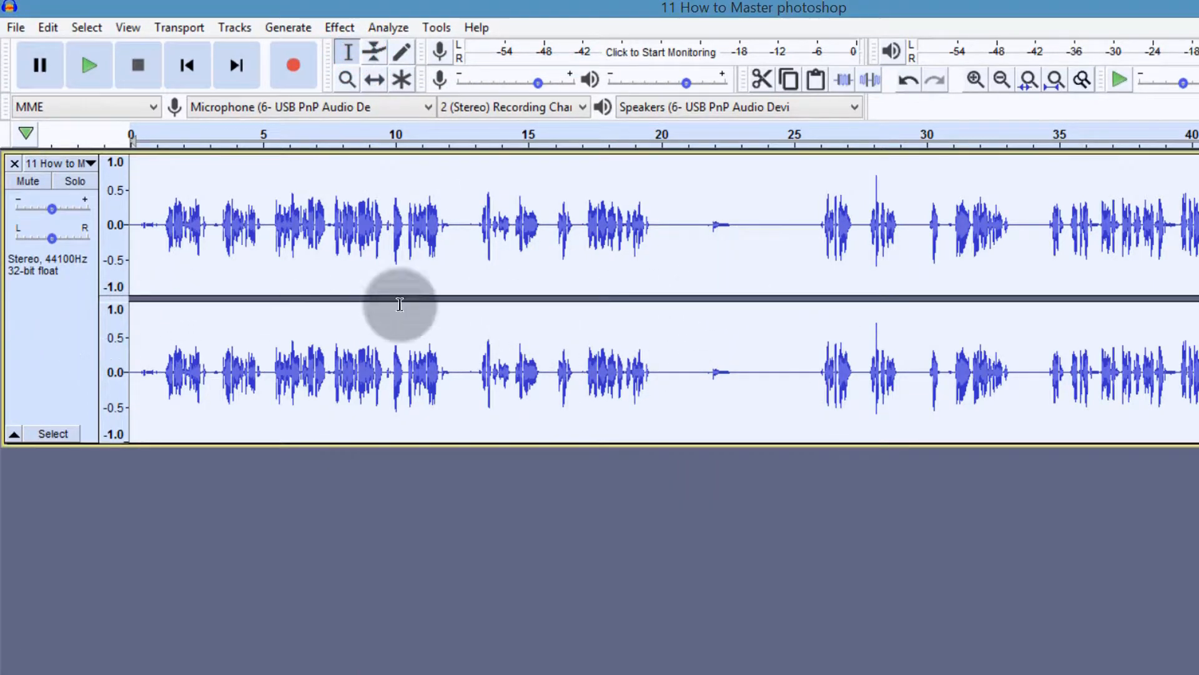
Set the noise reduction to 2 dB and capture a new noise profile from the quiet section at about 21 seconds
click(697, 219)
drag(696, 223, 675, 213)
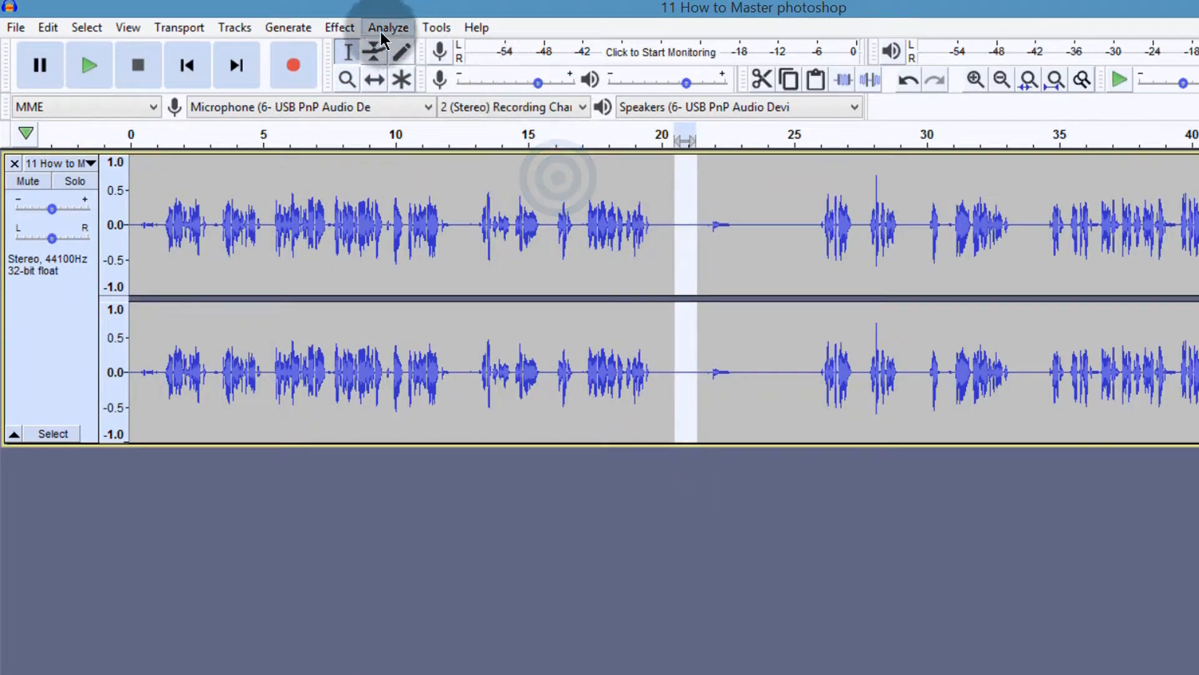
click(340, 28)
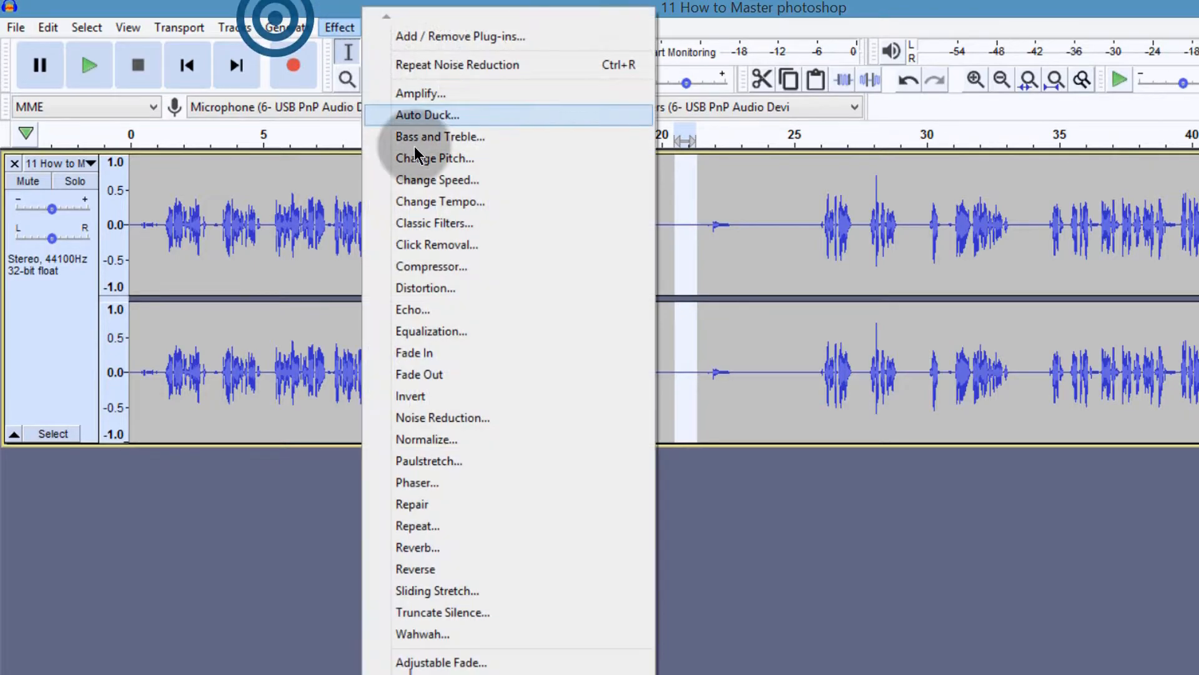
click(445, 418)
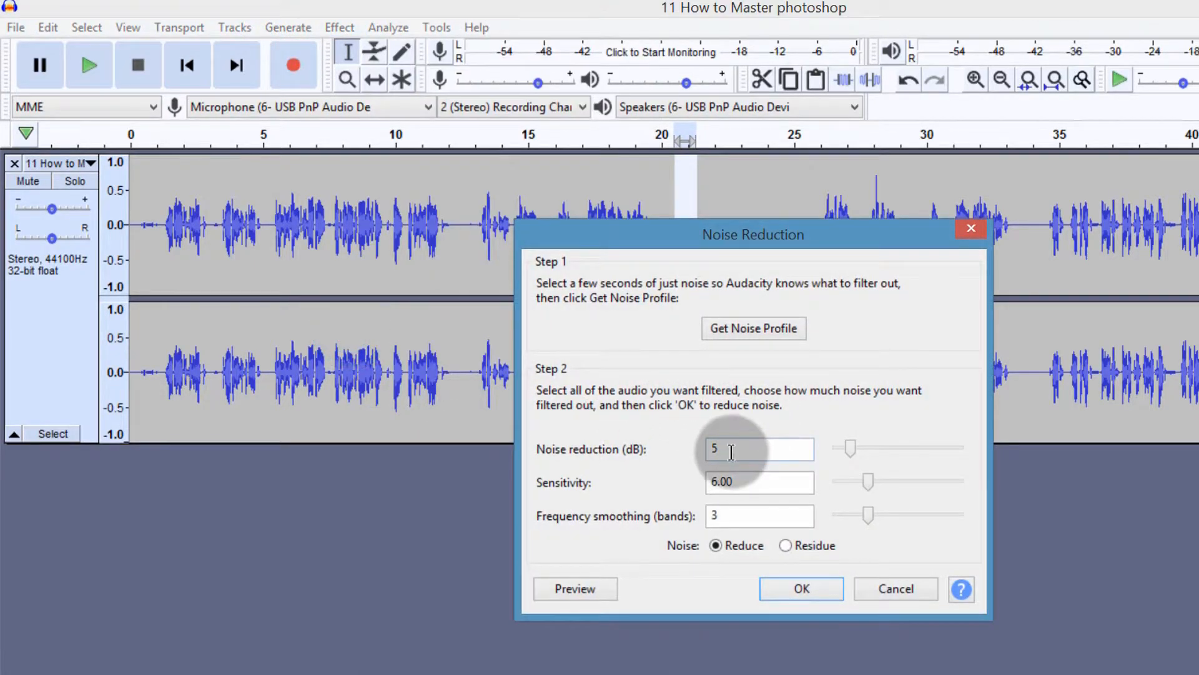
drag(850, 450, 848, 451)
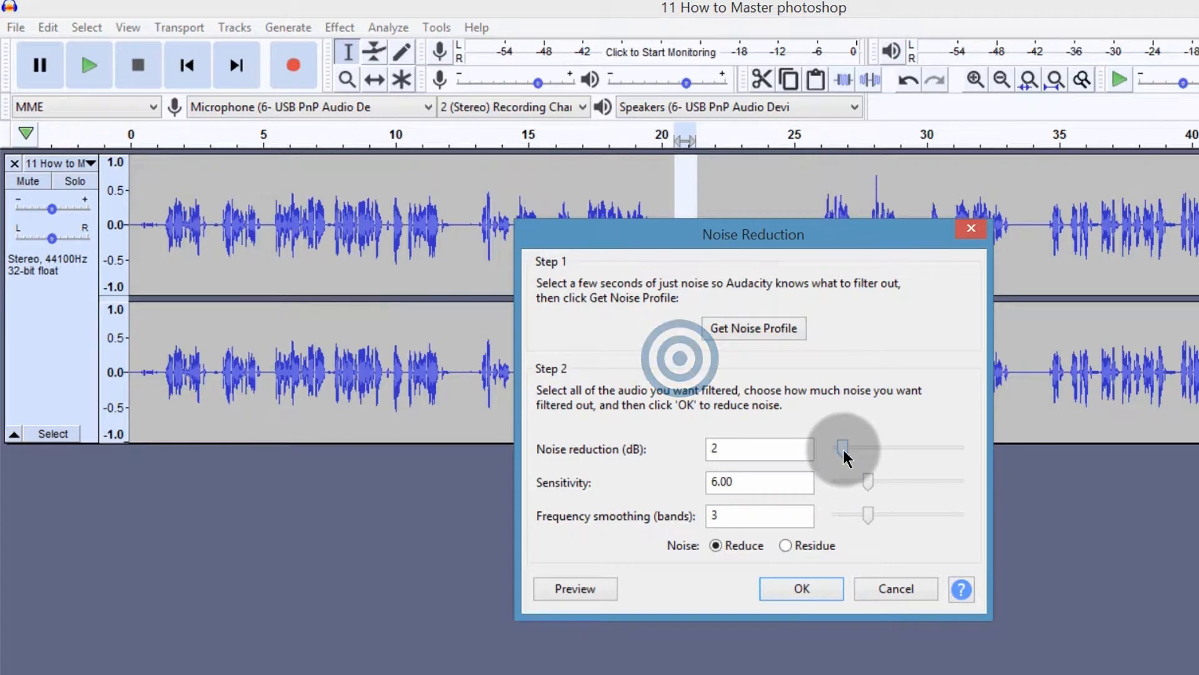
click(744, 328)
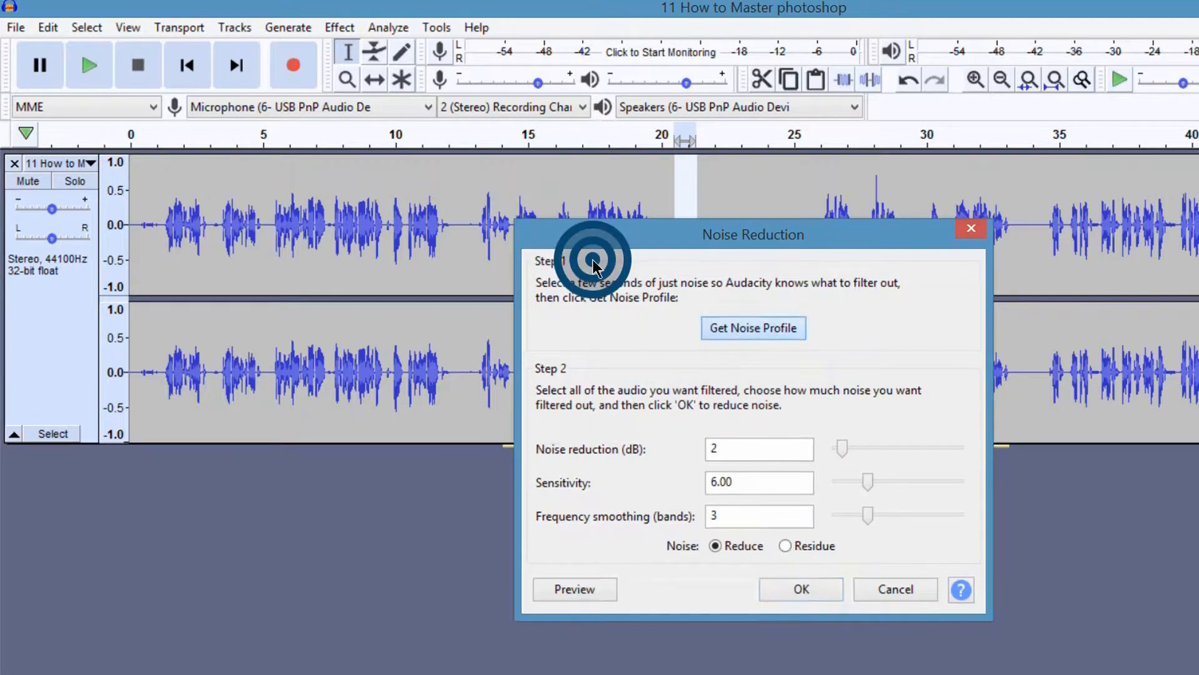
Repeat Noise Reduction on the whole track and play back its first few seconds
click(50, 262)
click(339, 27)
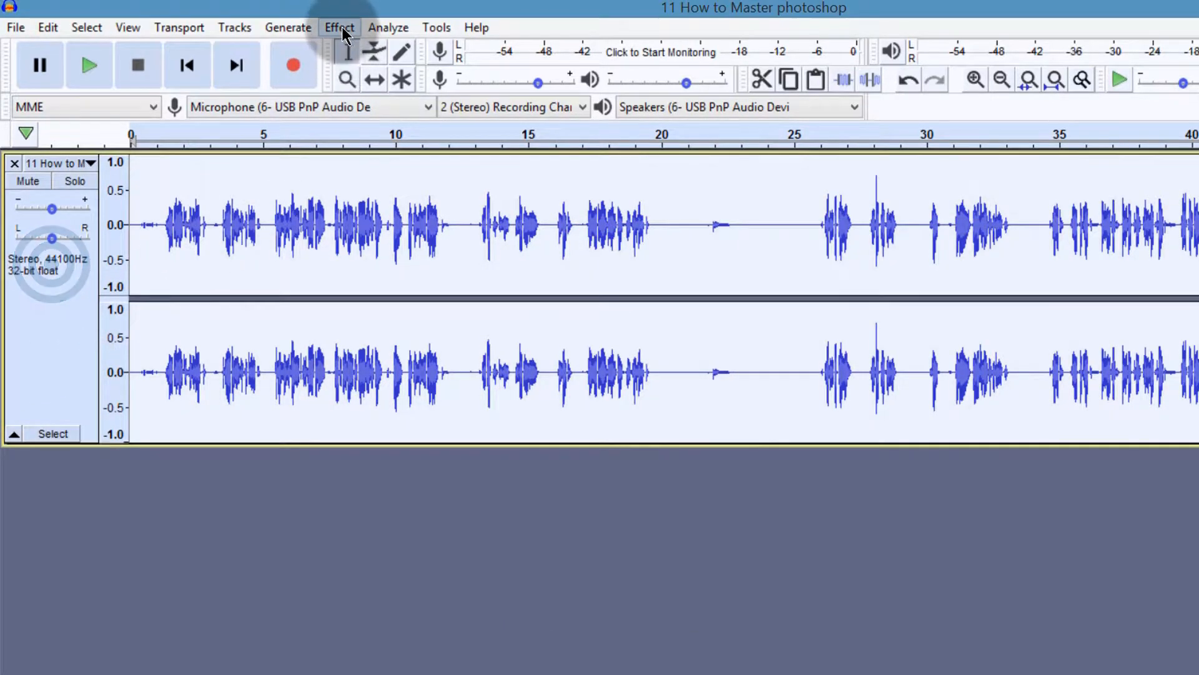
click(452, 65)
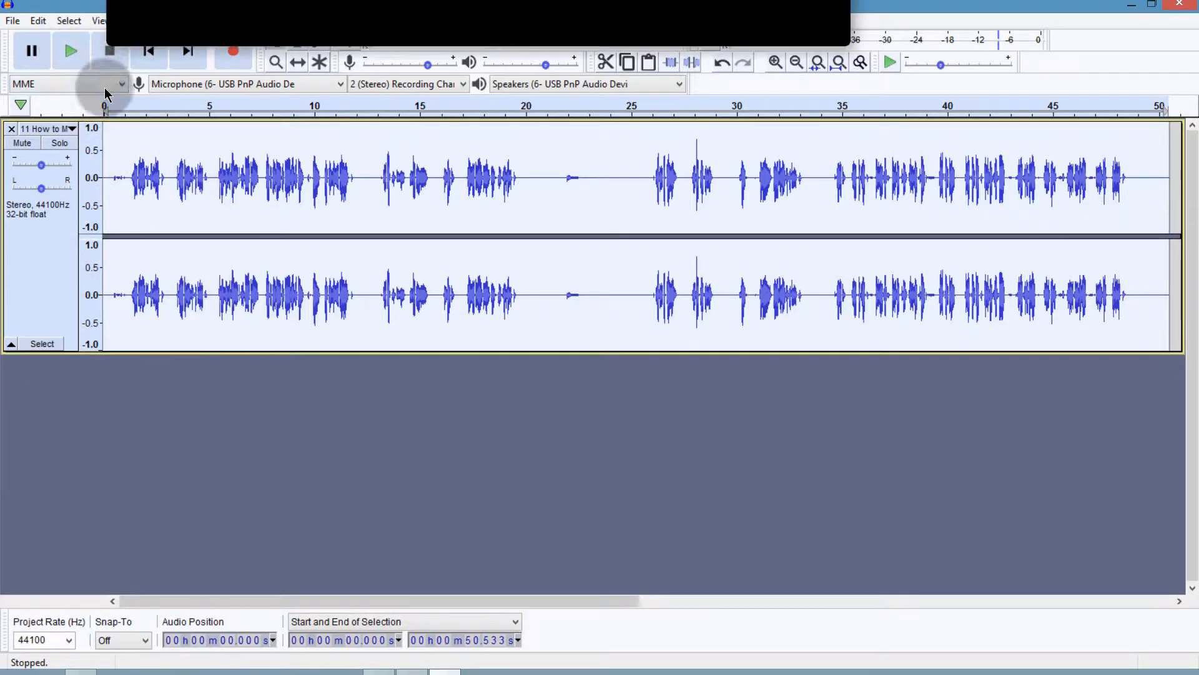
click(71, 50)
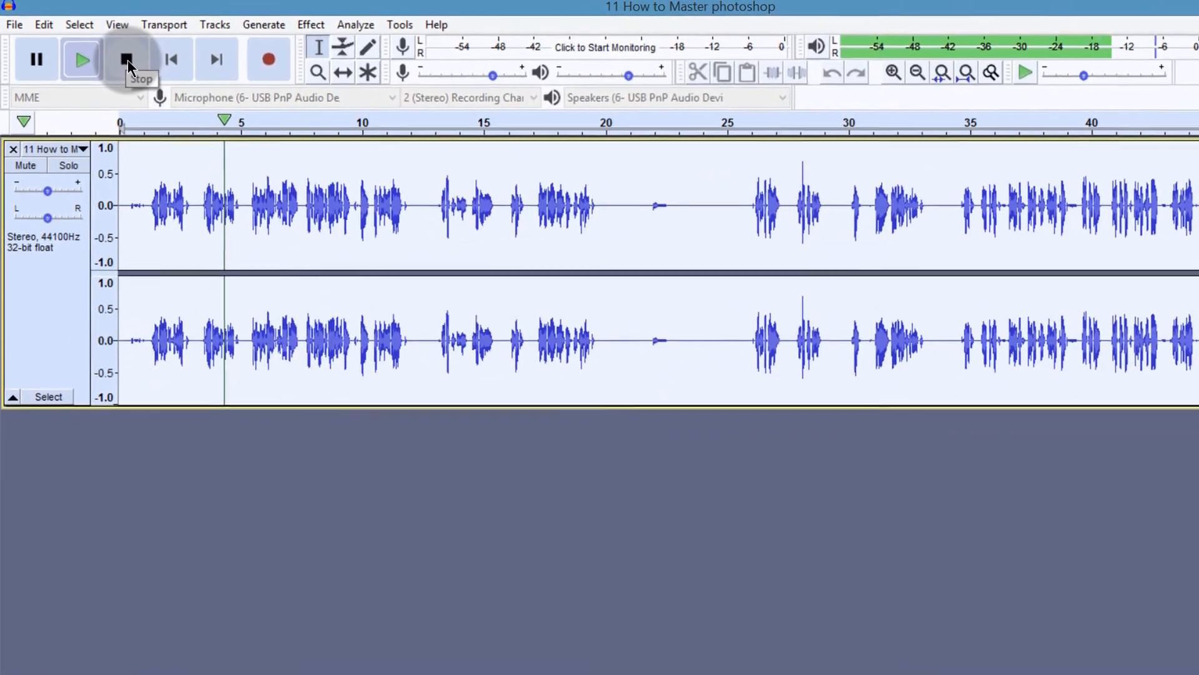
click(119, 56)
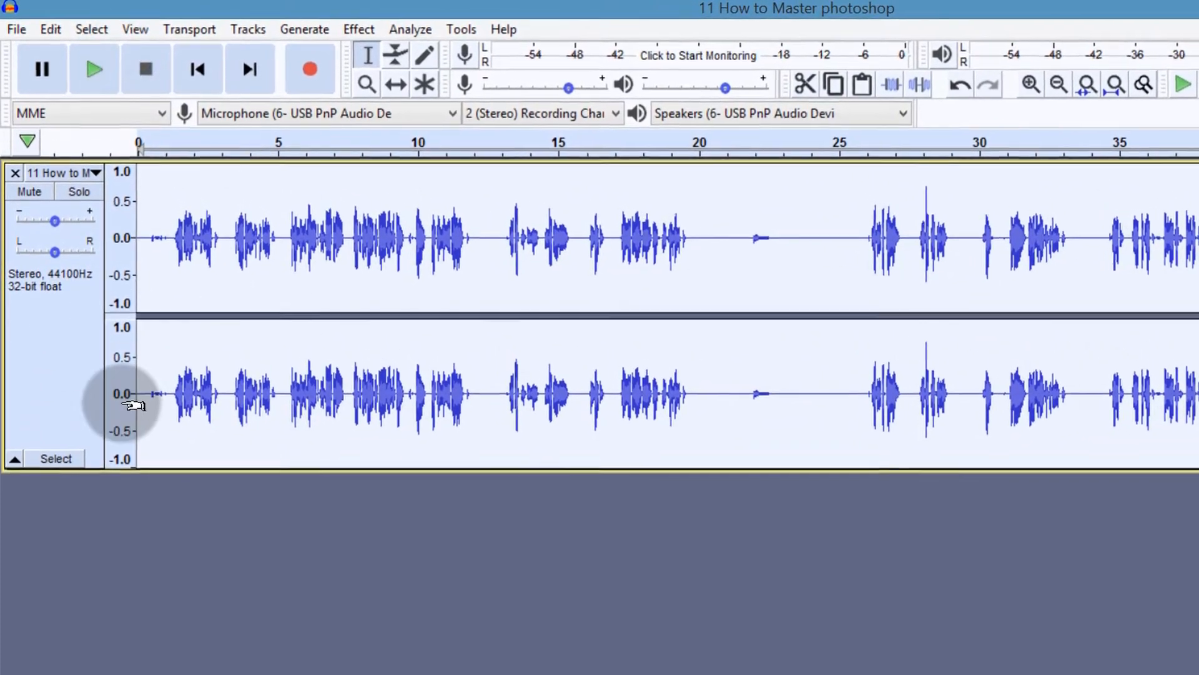
Export the cleaned audio as a WAV file named "11 How to Master photoshop.wav" in the 6 YouTube folder
click(24, 35)
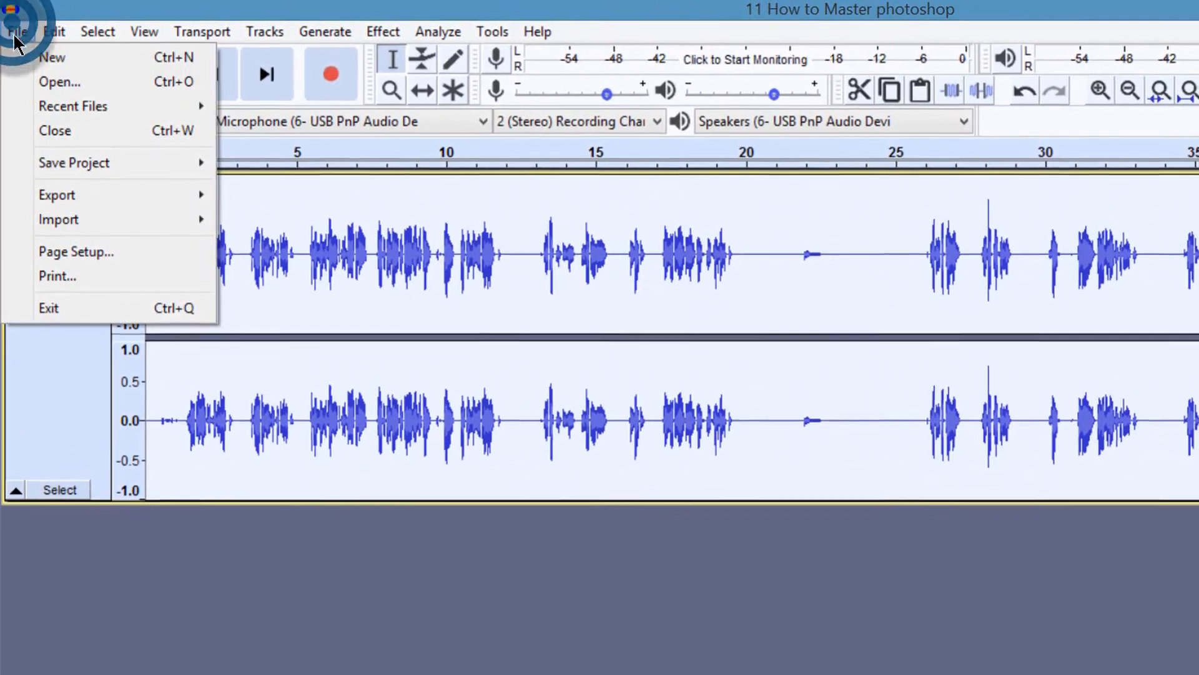
mouse_move(63, 193)
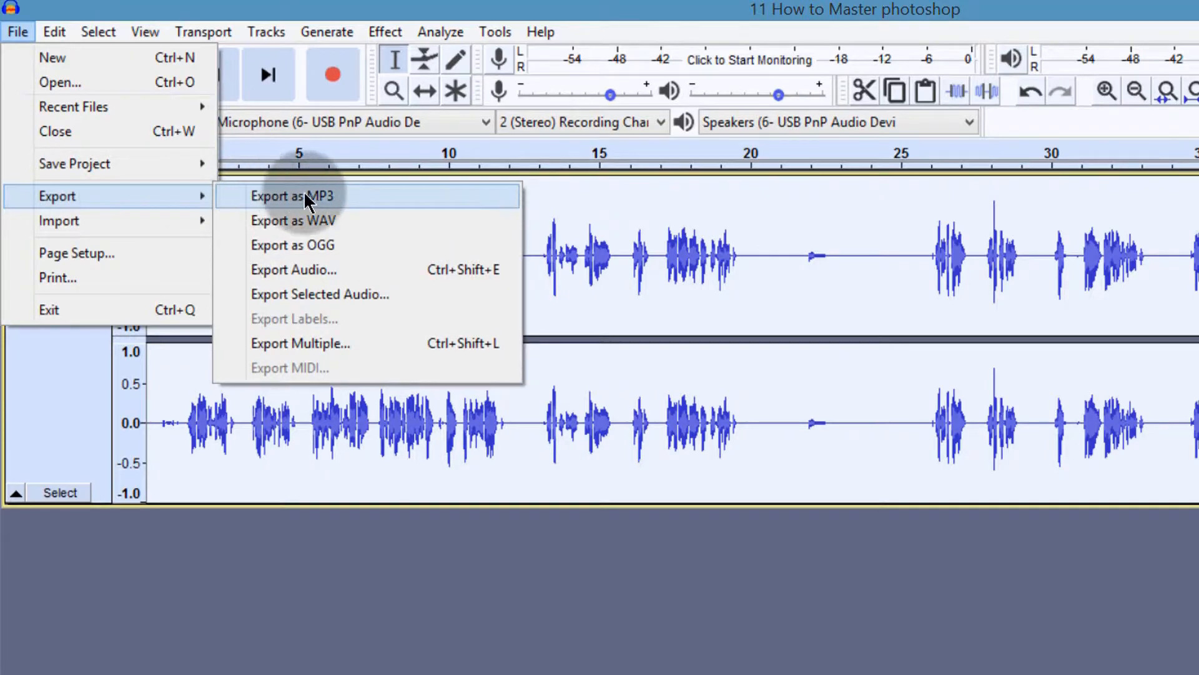
click(279, 219)
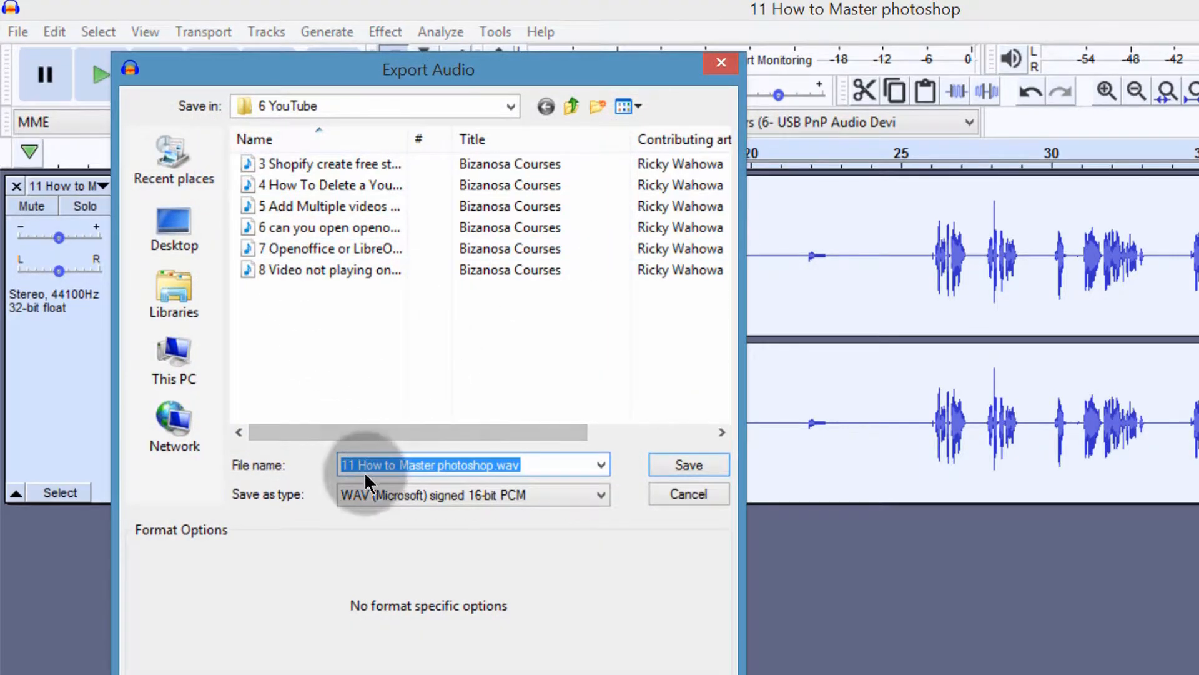
click(690, 466)
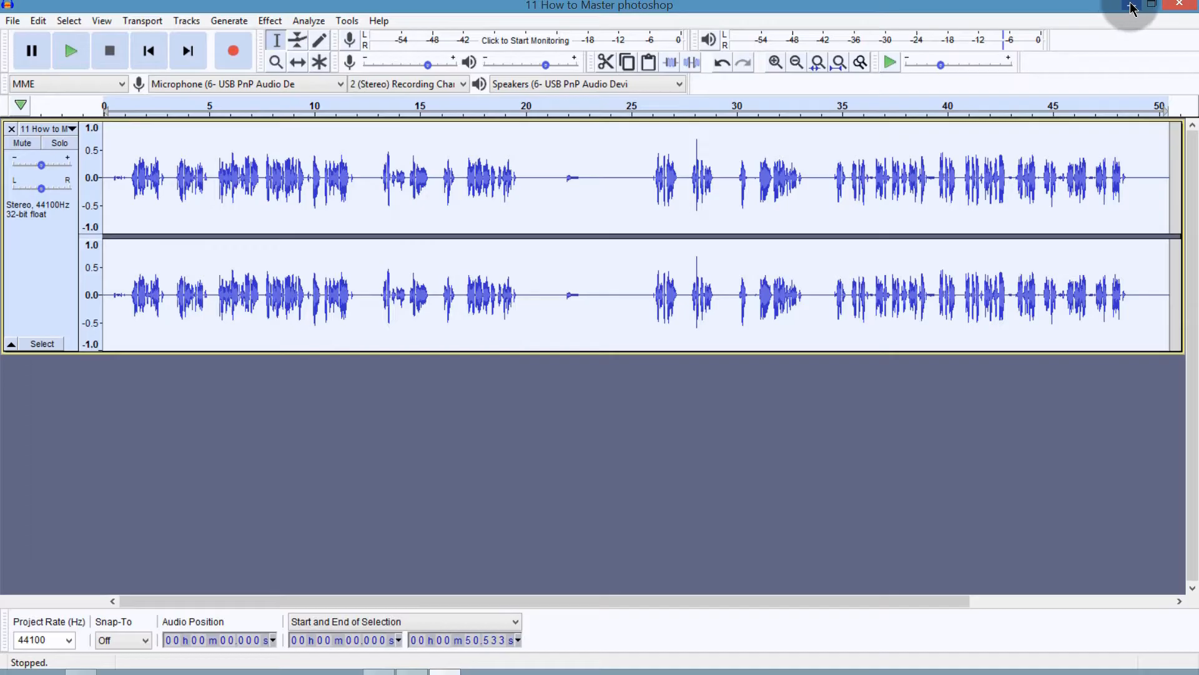
Switch from Audacity to Camtasia and delete the original separated audio clip from Track 2
click(1131, 6)
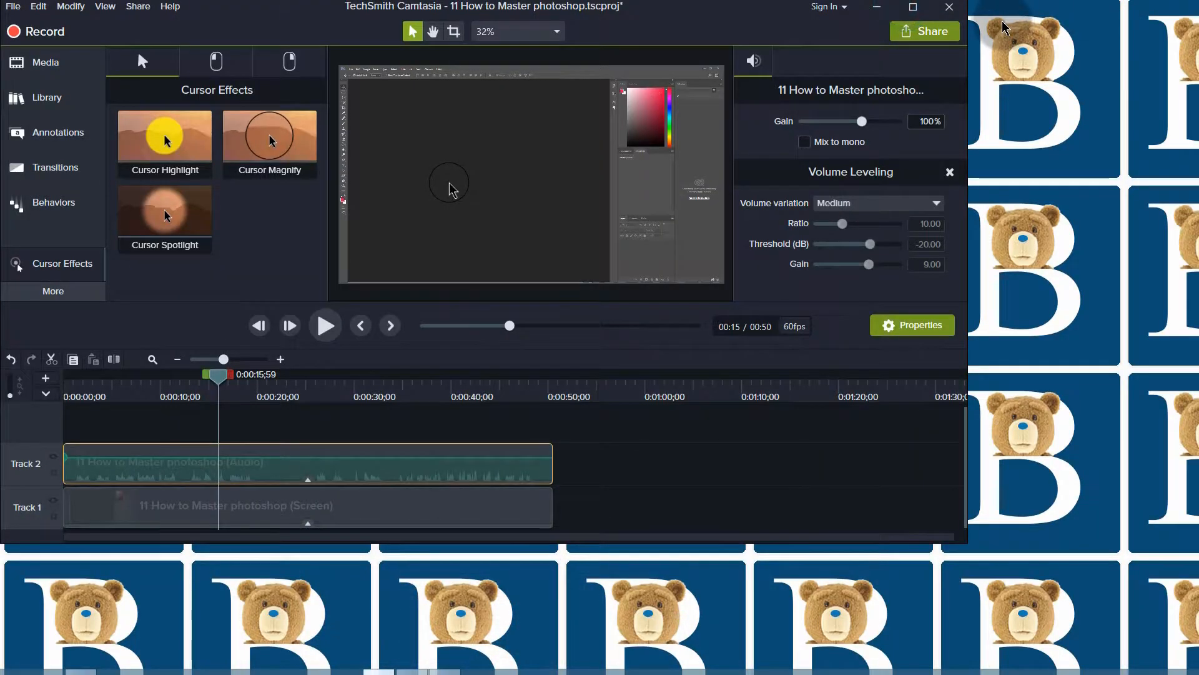
key(alt+Tab)
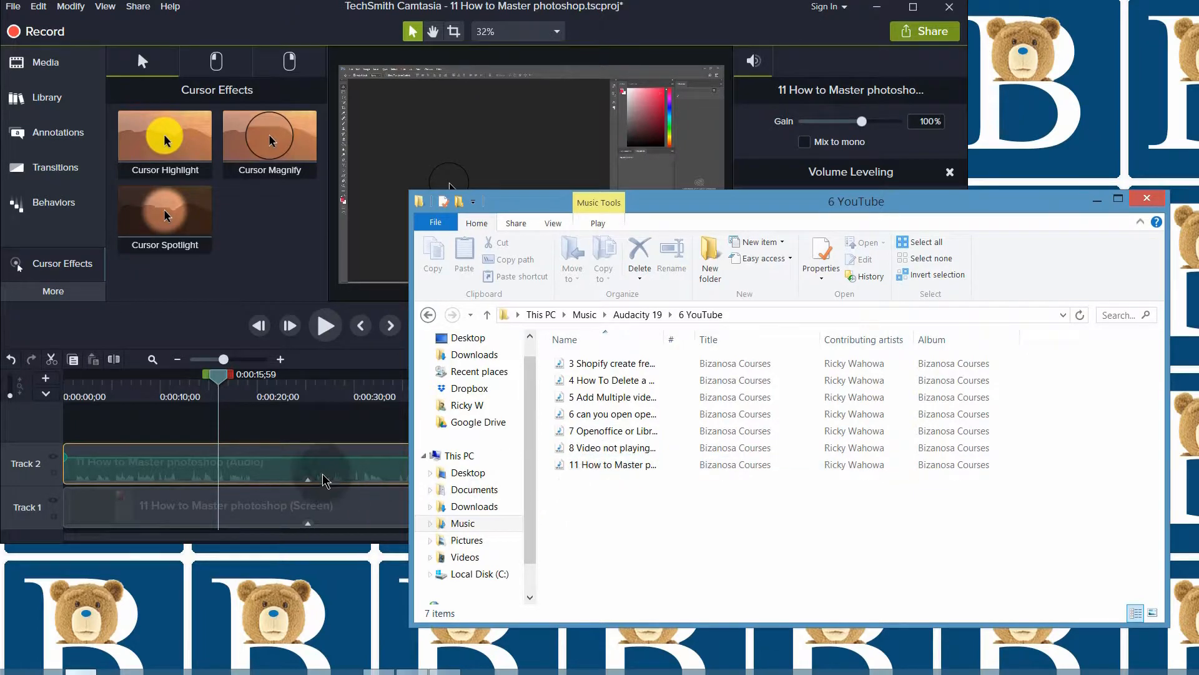
click(302, 458)
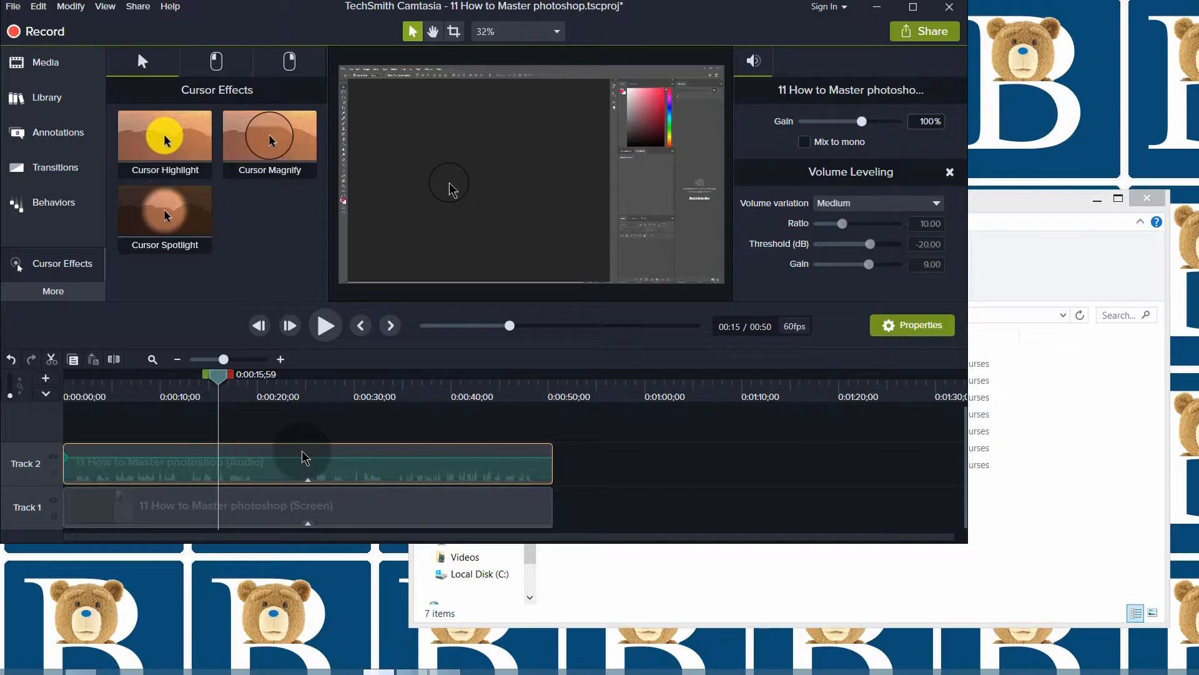
key(Delete)
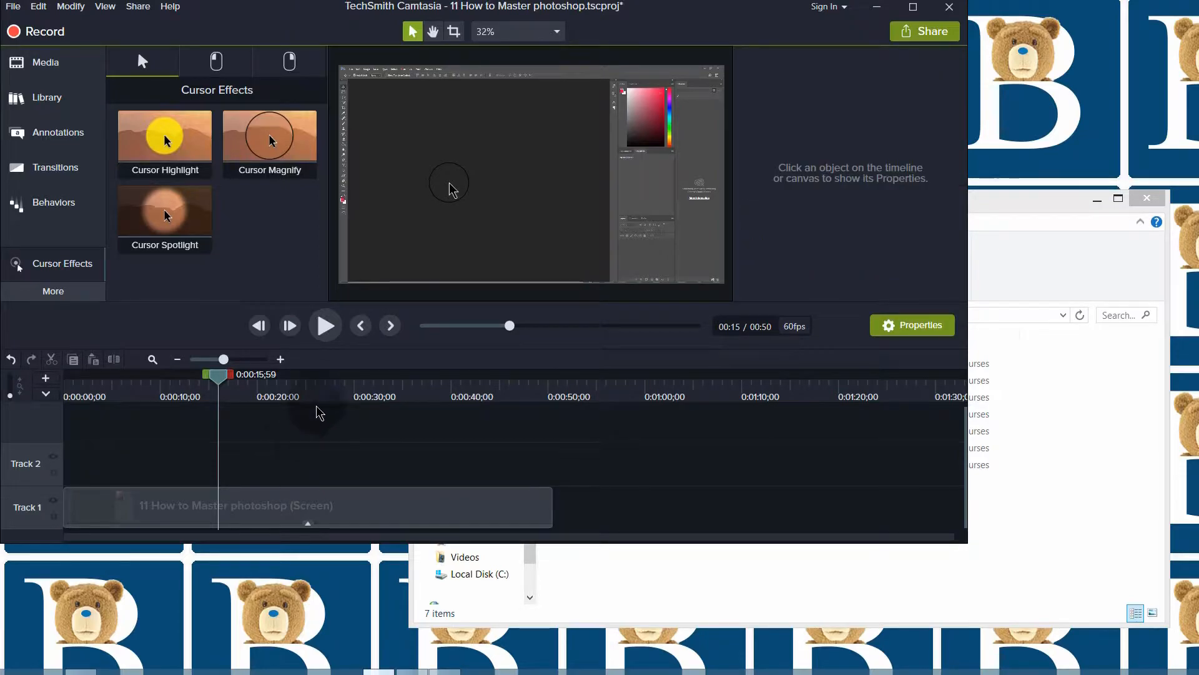
Add the cleaned "11 How to Master photoshop" audio file from the 6 YouTube folder to the start of Track 2
click(594, 594)
drag(584, 464, 70, 469)
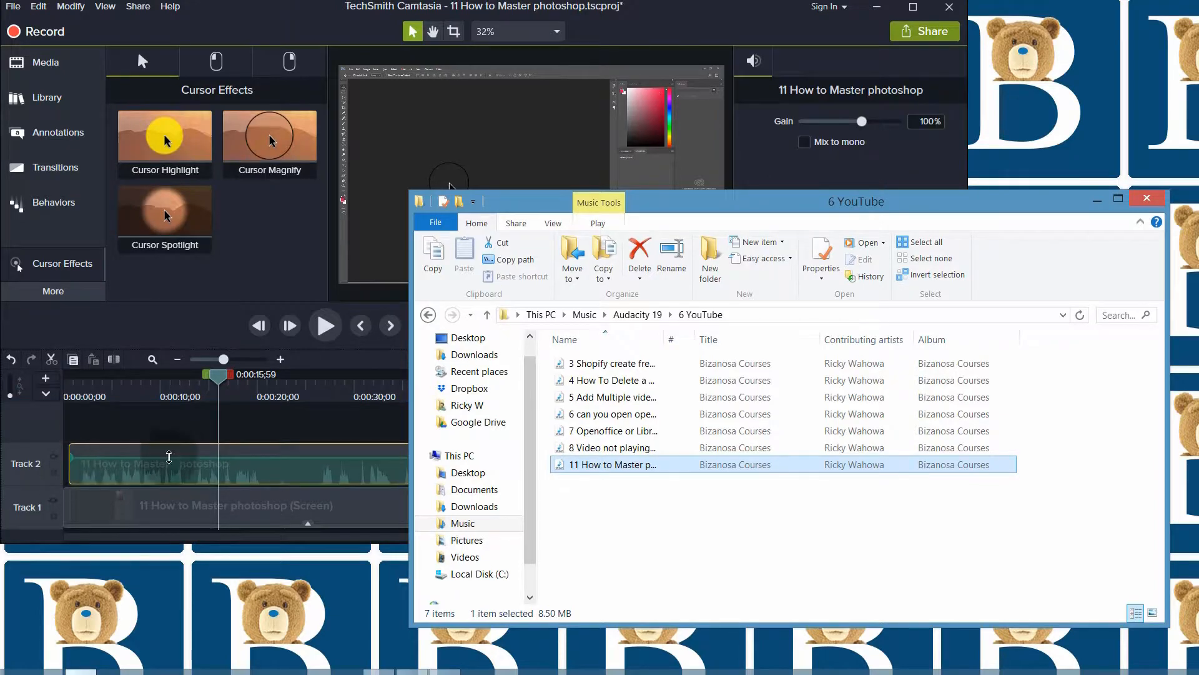
click(285, 451)
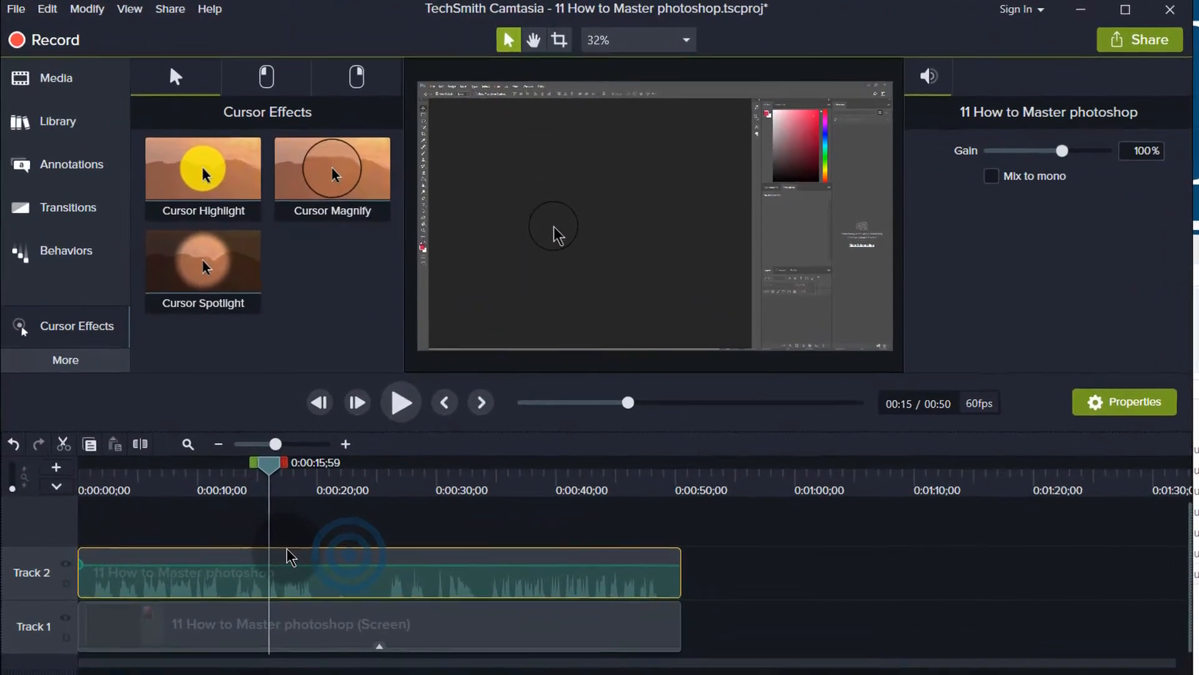
Play back the first 11 seconds of the recording with its replaced audio in the maximized Camtasia window
drag(268, 465, 21, 462)
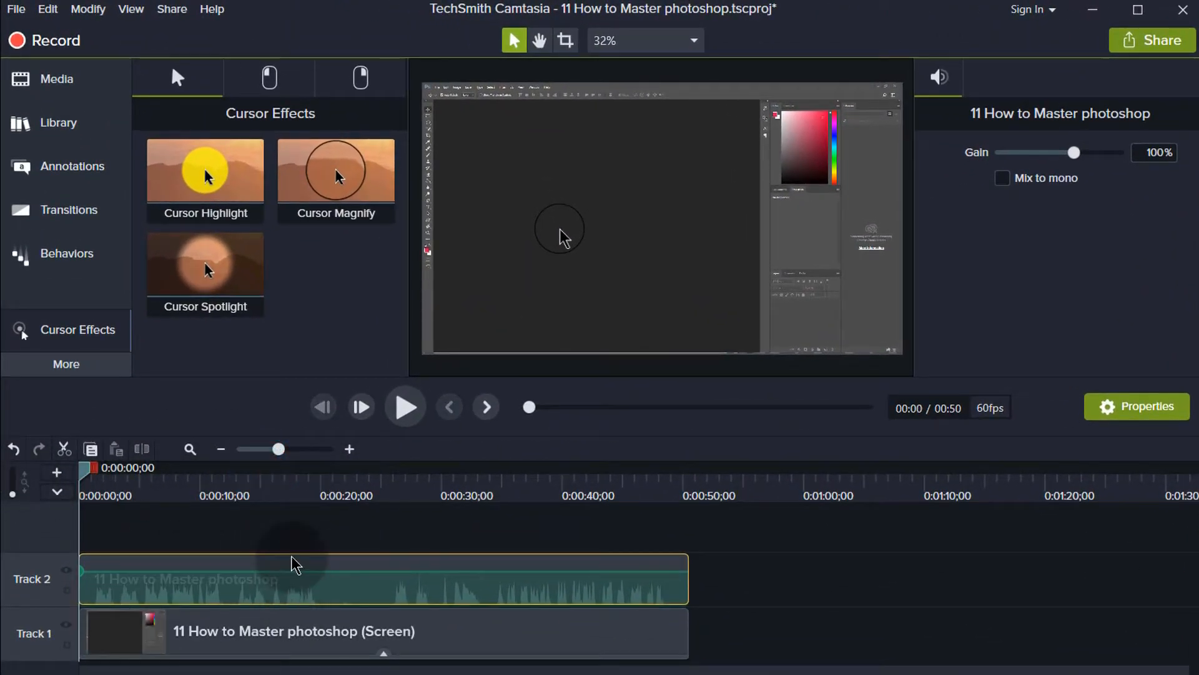
click(284, 558)
click(273, 622)
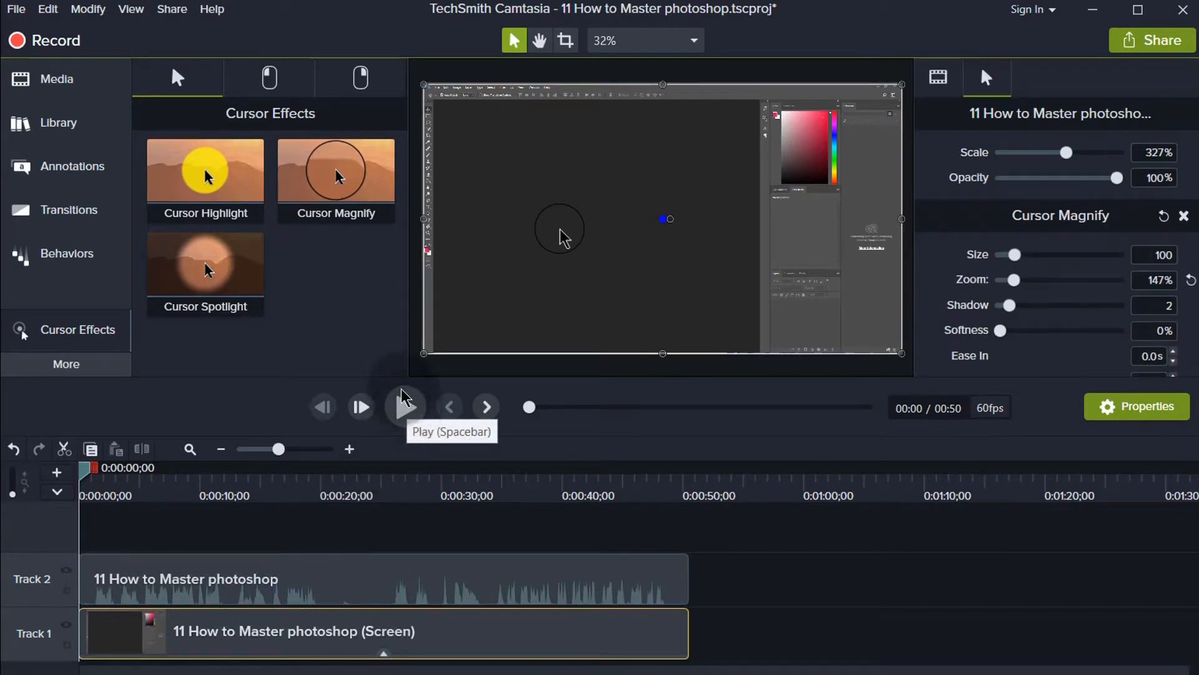
click(1139, 7)
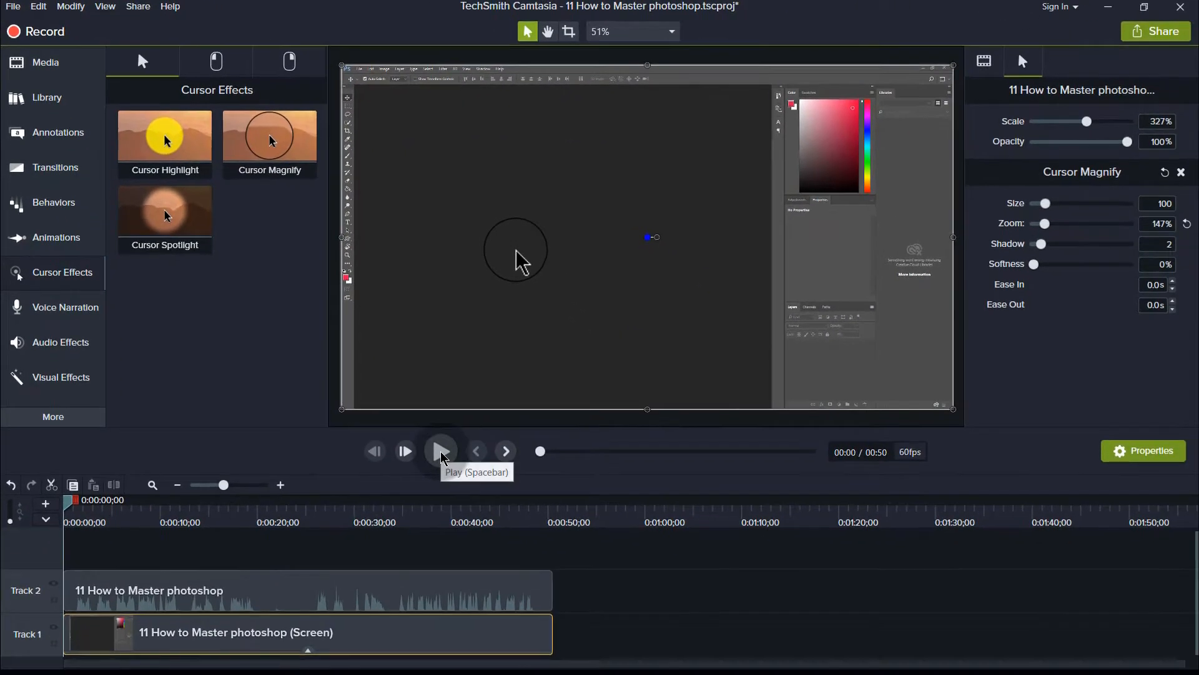
click(470, 482)
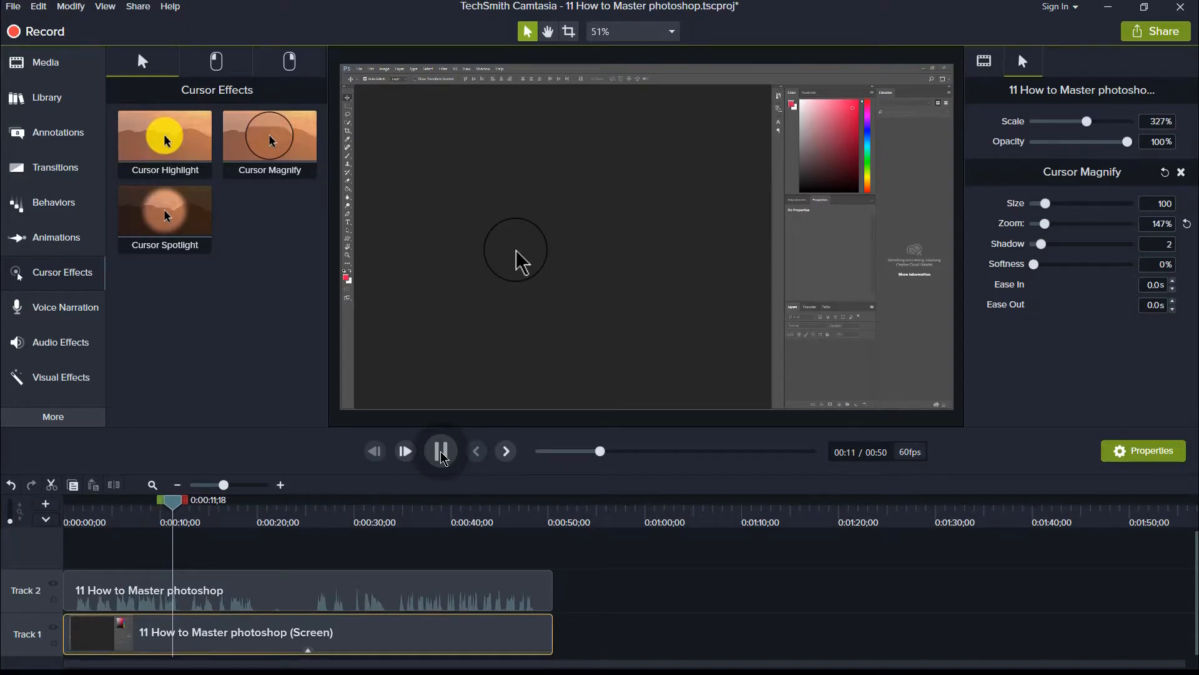
click(442, 452)
Cut the silent stretch from 0:00:00;22 to just before the first speech out of both tracks
click(281, 484)
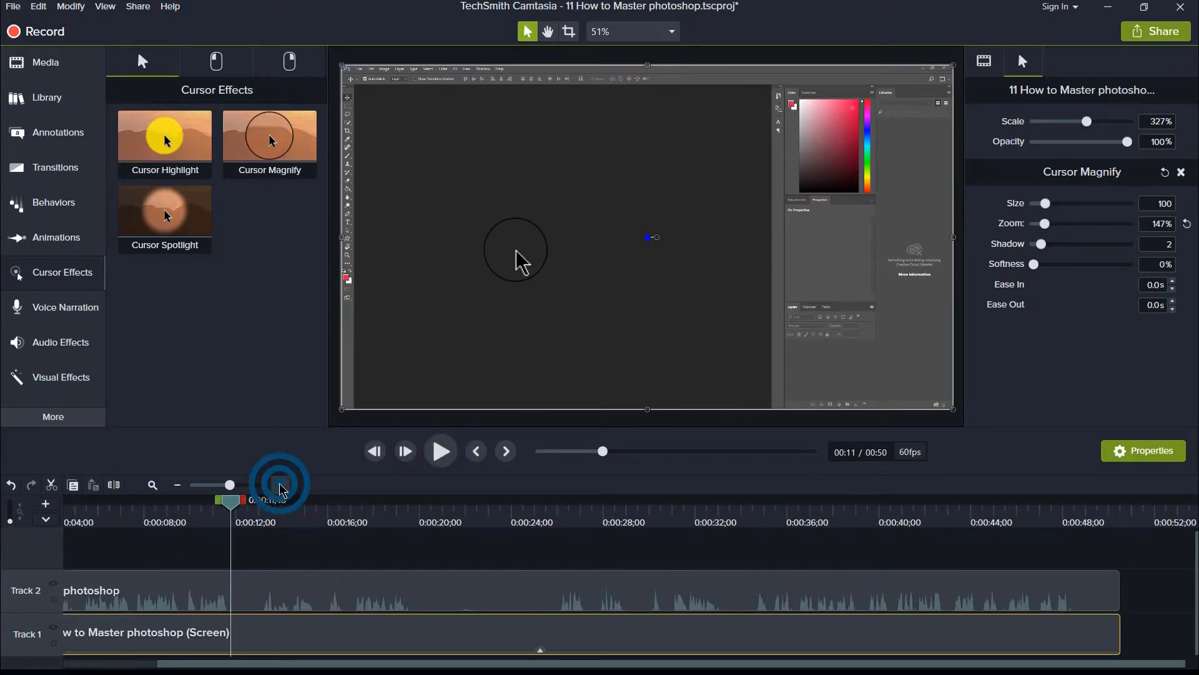
click(280, 485)
drag(231, 501, 1, 487)
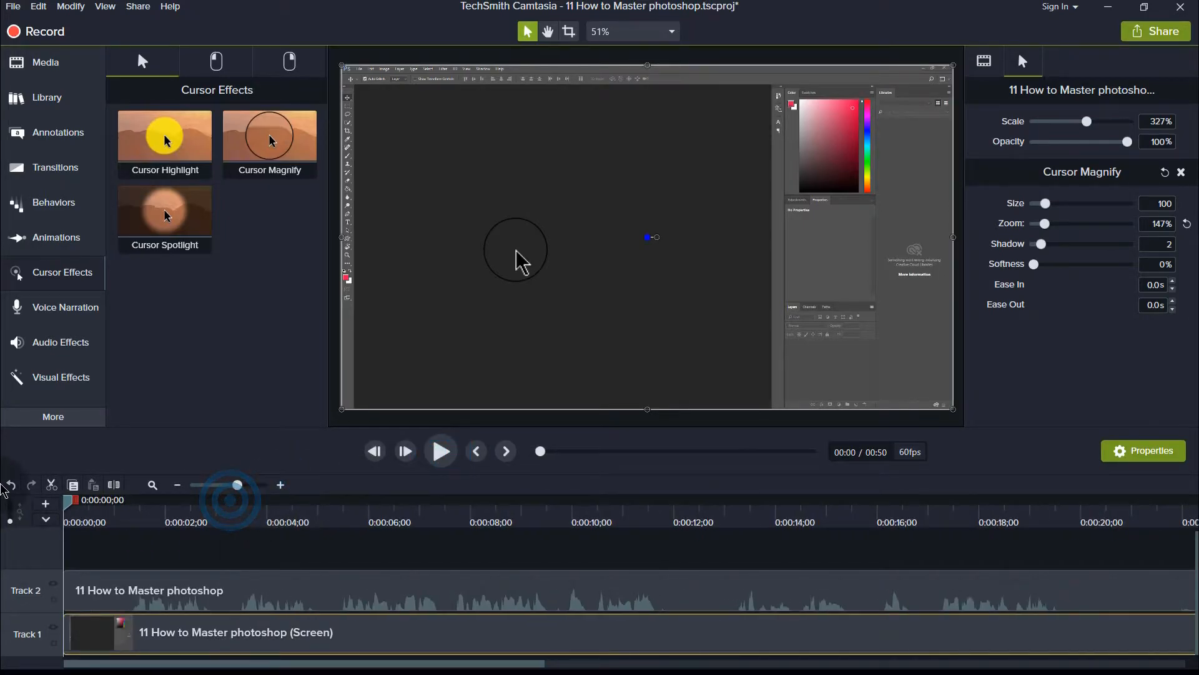
click(441, 452)
drag(103, 501, 132, 506)
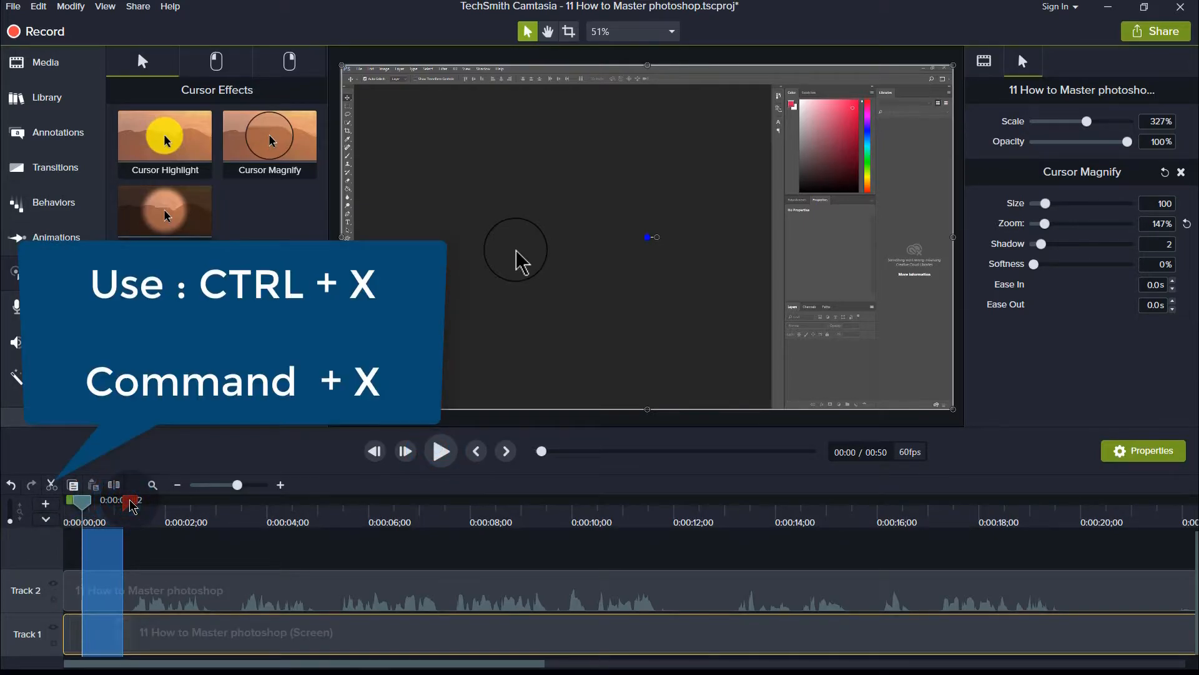
key(ctrl+x)
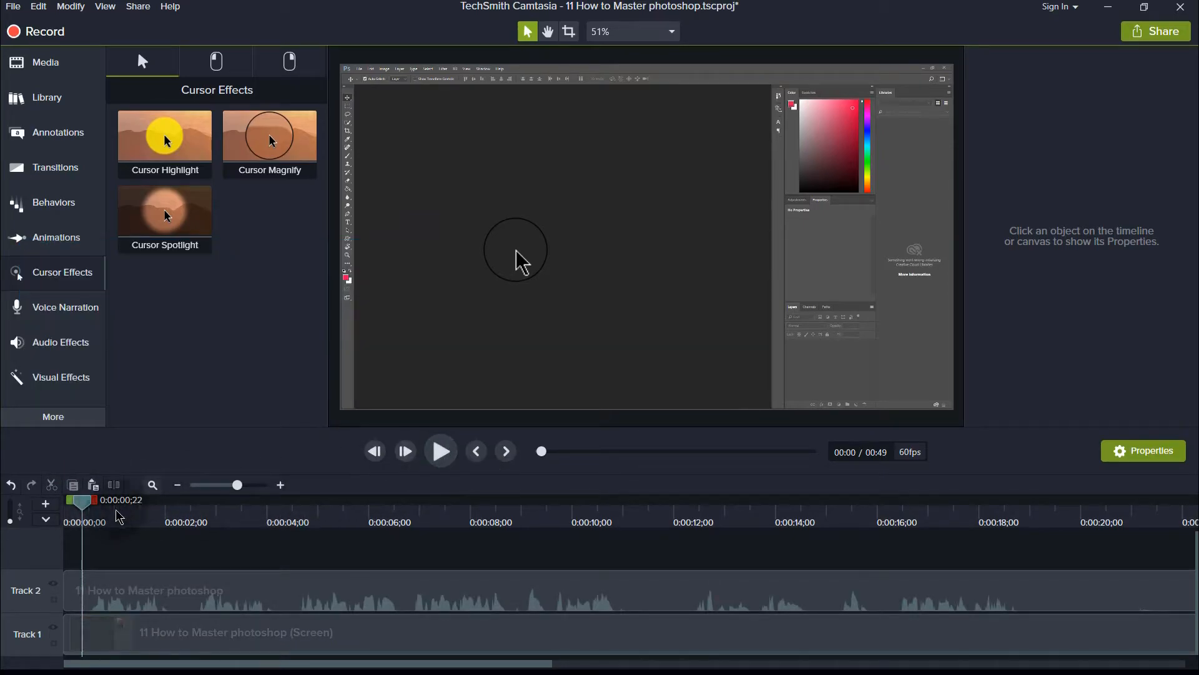
Add a white Basic text rectangle callout on Track 3 at 0:00:02;07 and enlarge it over the lower part of the Photoshop canvas
drag(70, 514, 64, 514)
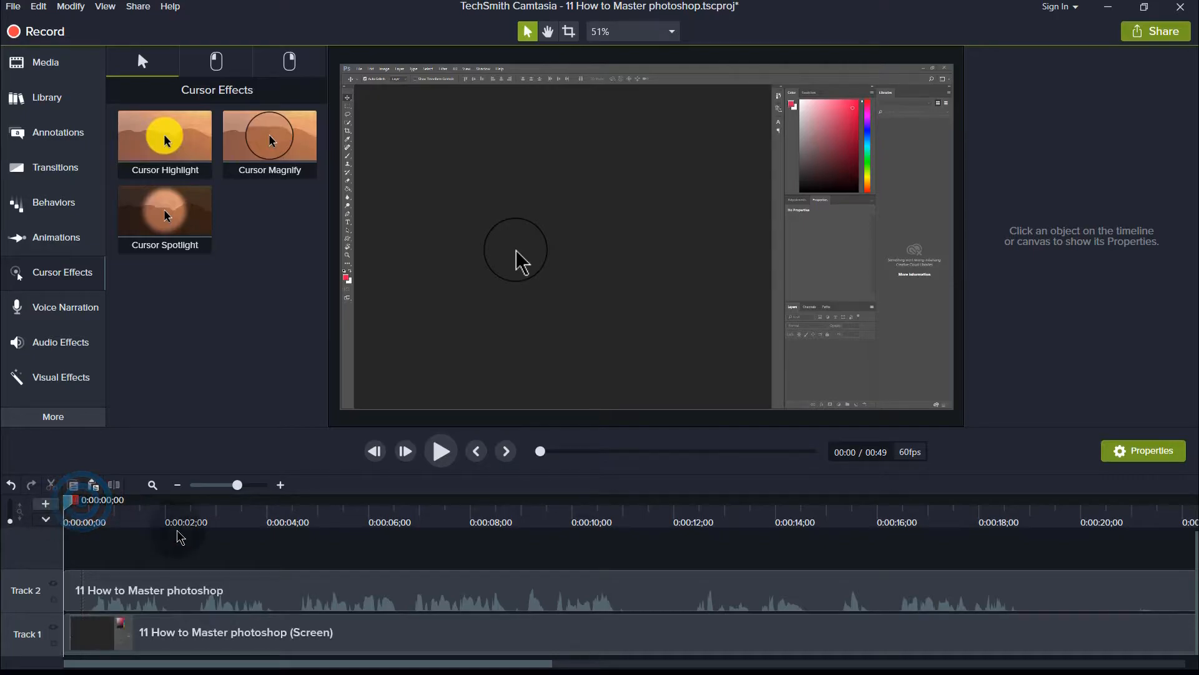
click(441, 451)
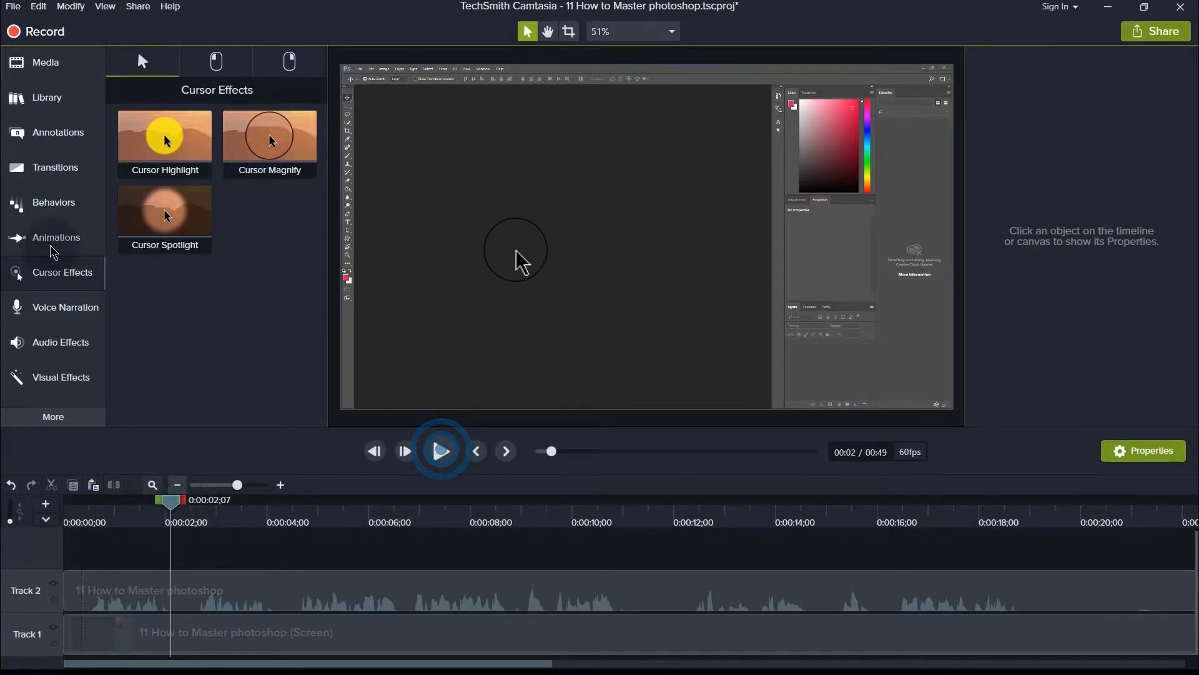
click(60, 131)
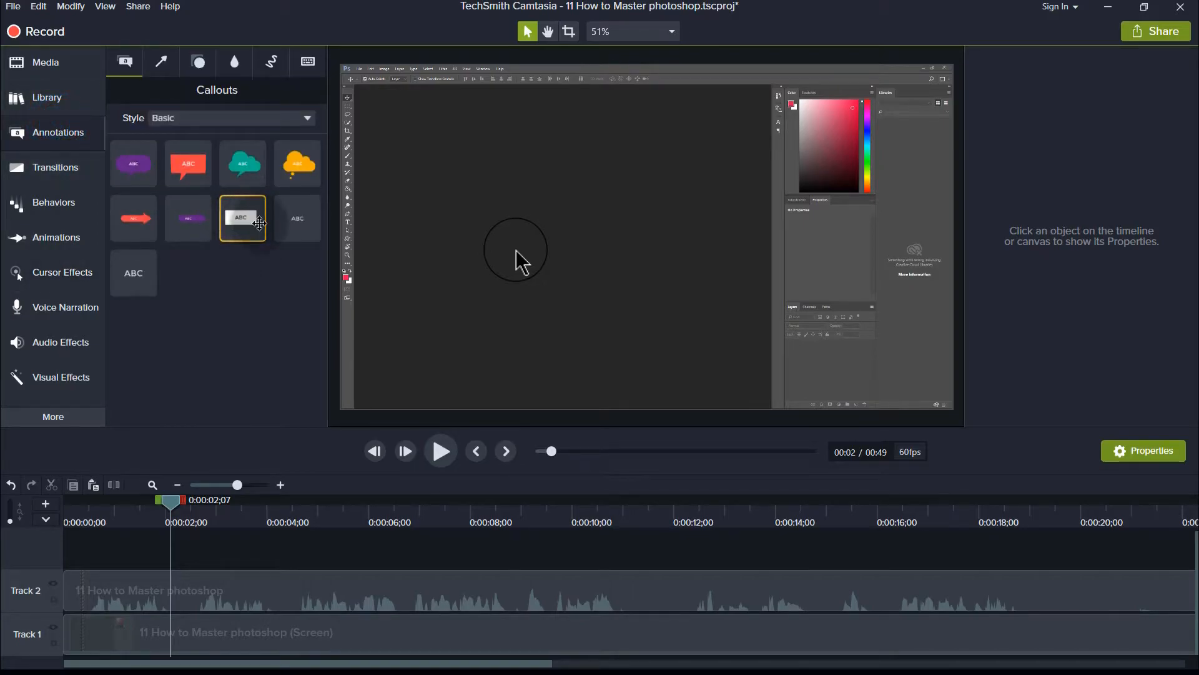
drag(251, 214, 169, 567)
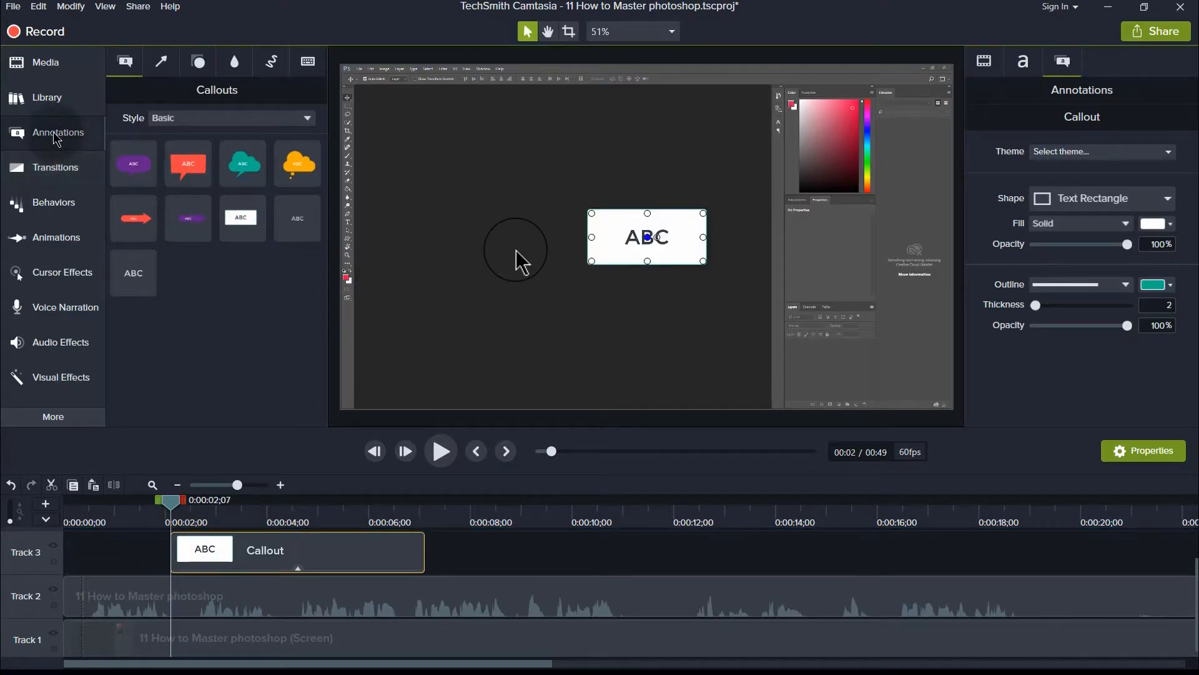
drag(612, 236, 431, 281)
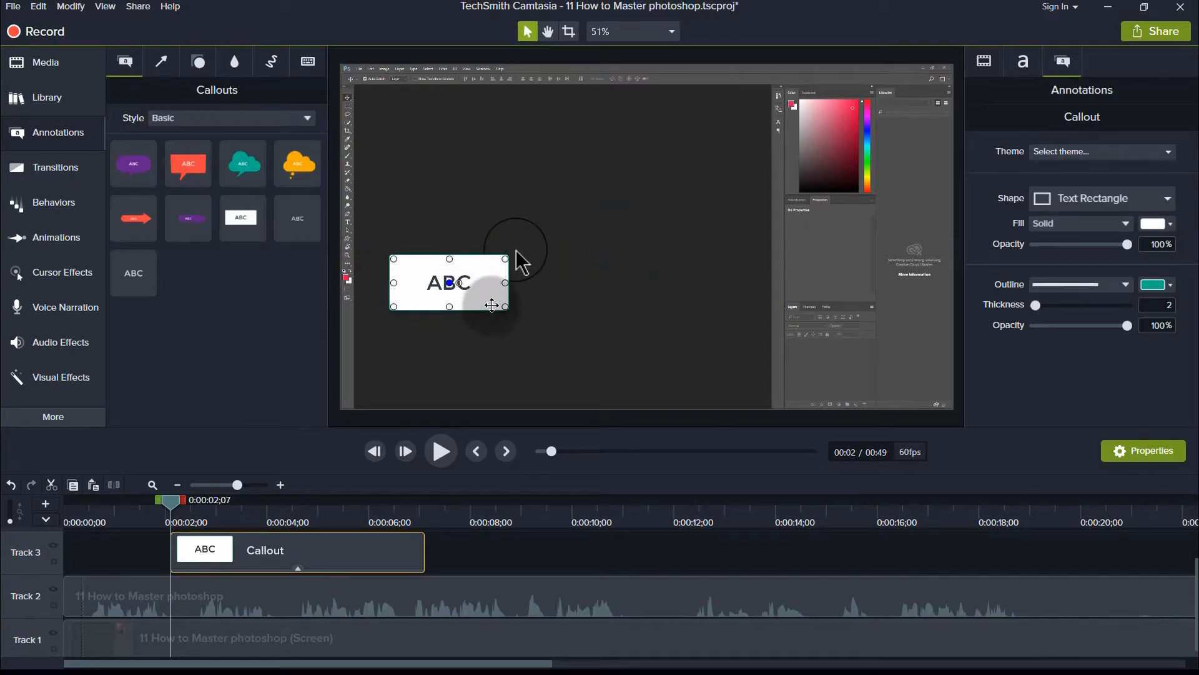
drag(506, 306, 664, 394)
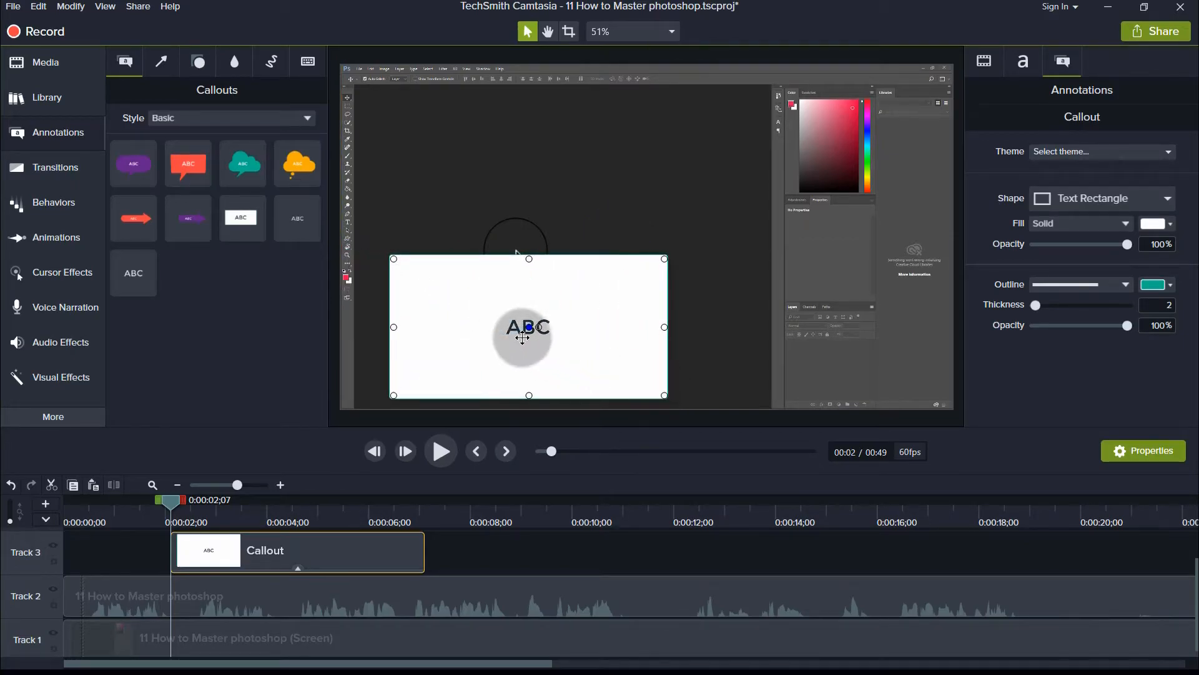
Enter "How to Master photoshop" in the callout, widened to fit it on one line, and move the callout up to mid-canvas
double_click(517, 327)
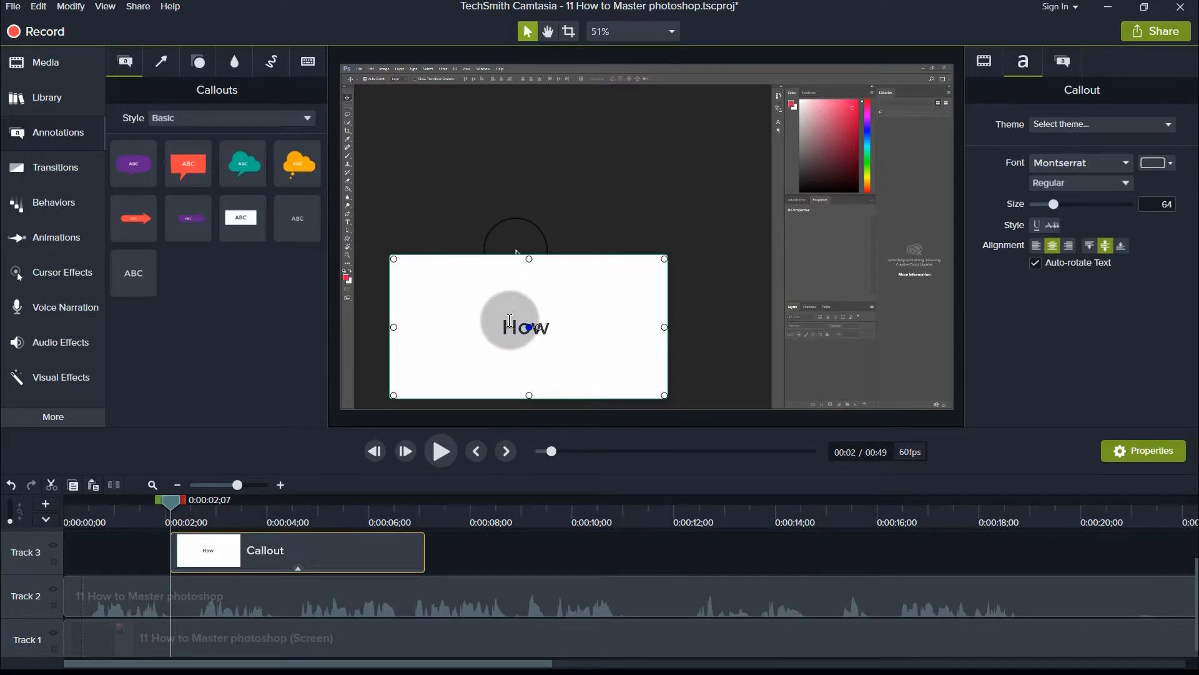
text(Maste)
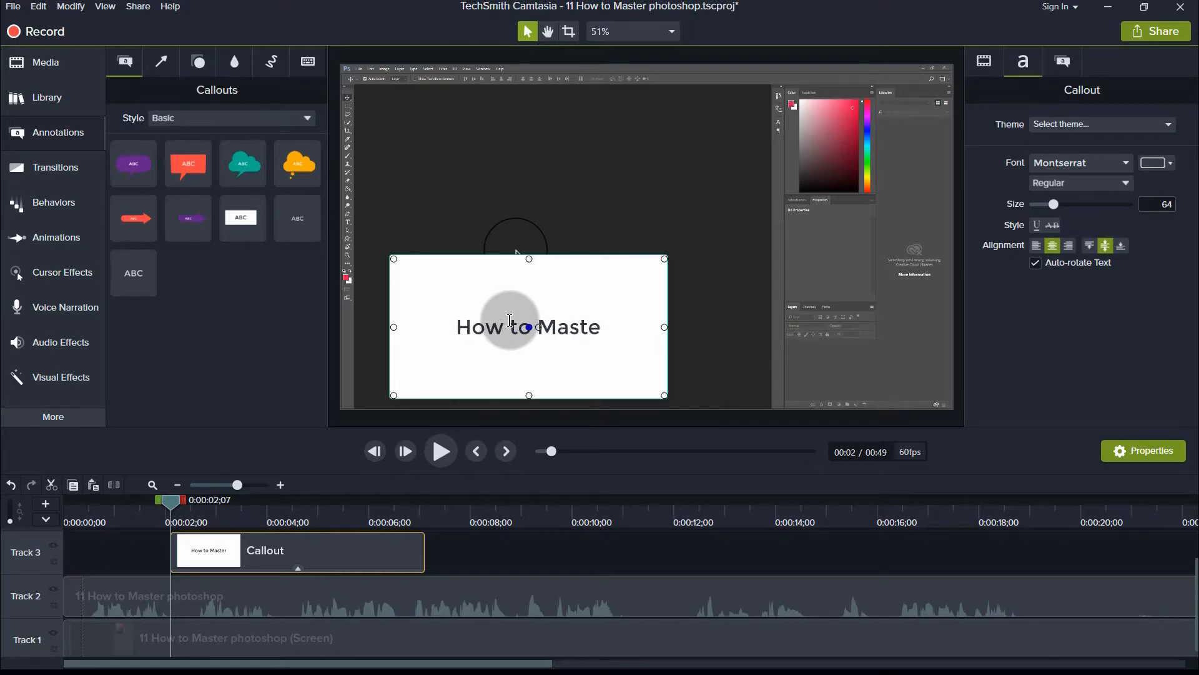
text(r phot)
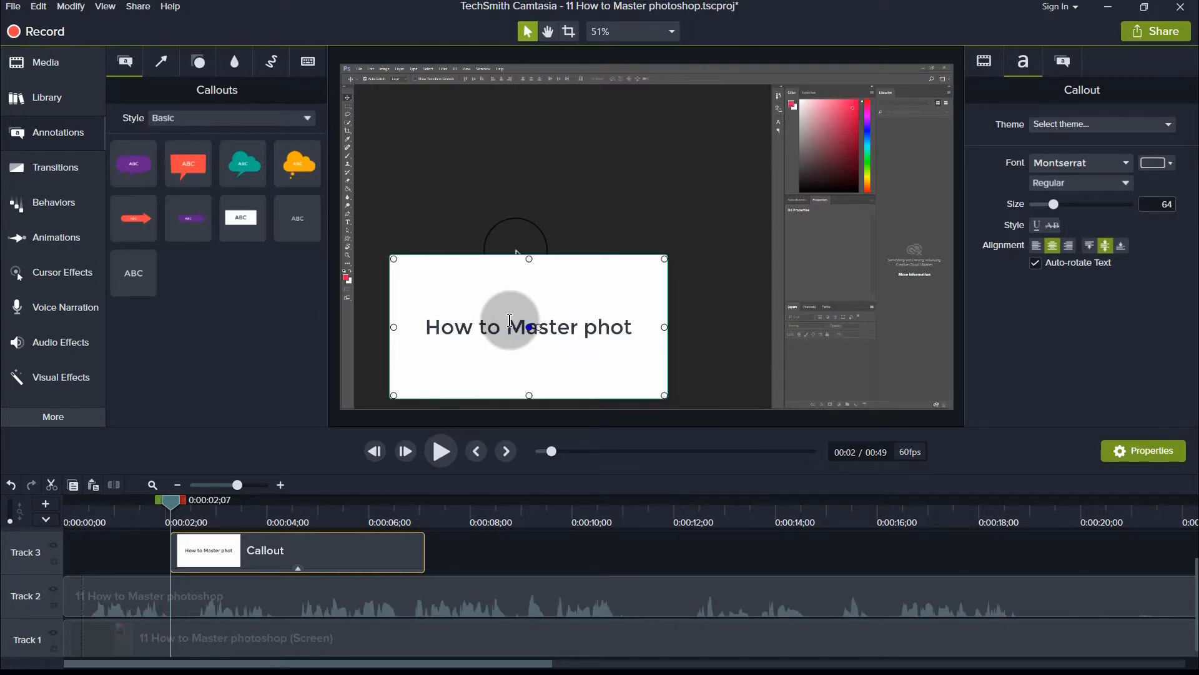
text(osho[p)
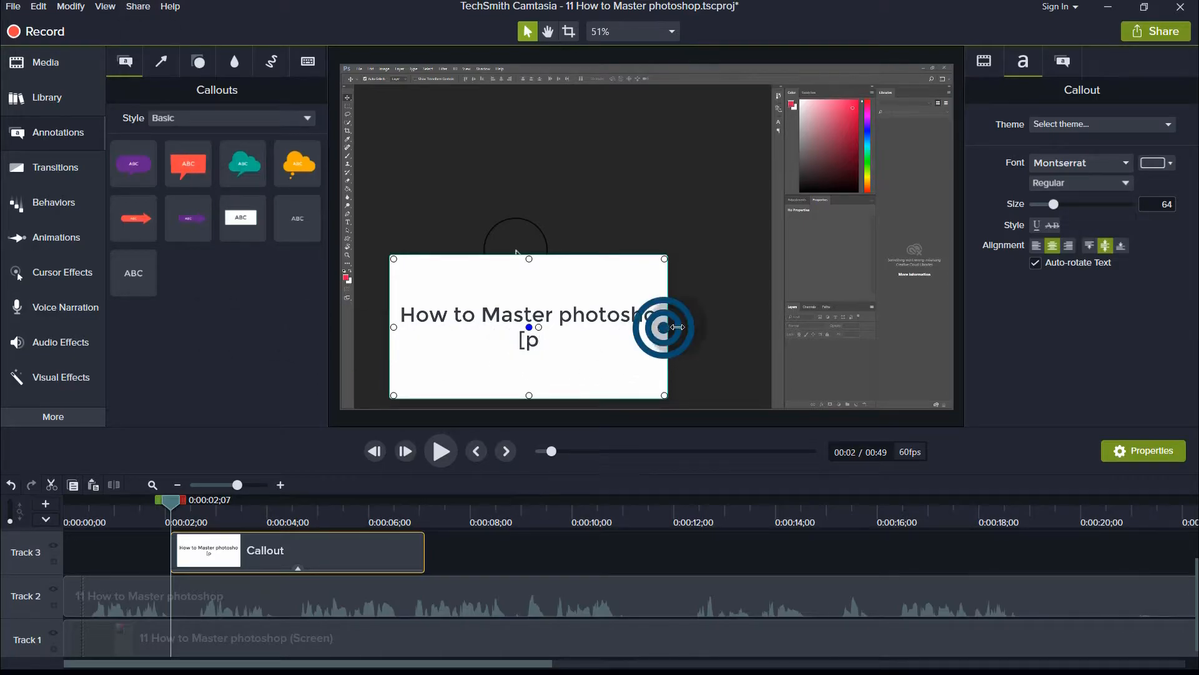
drag(672, 327, 746, 326)
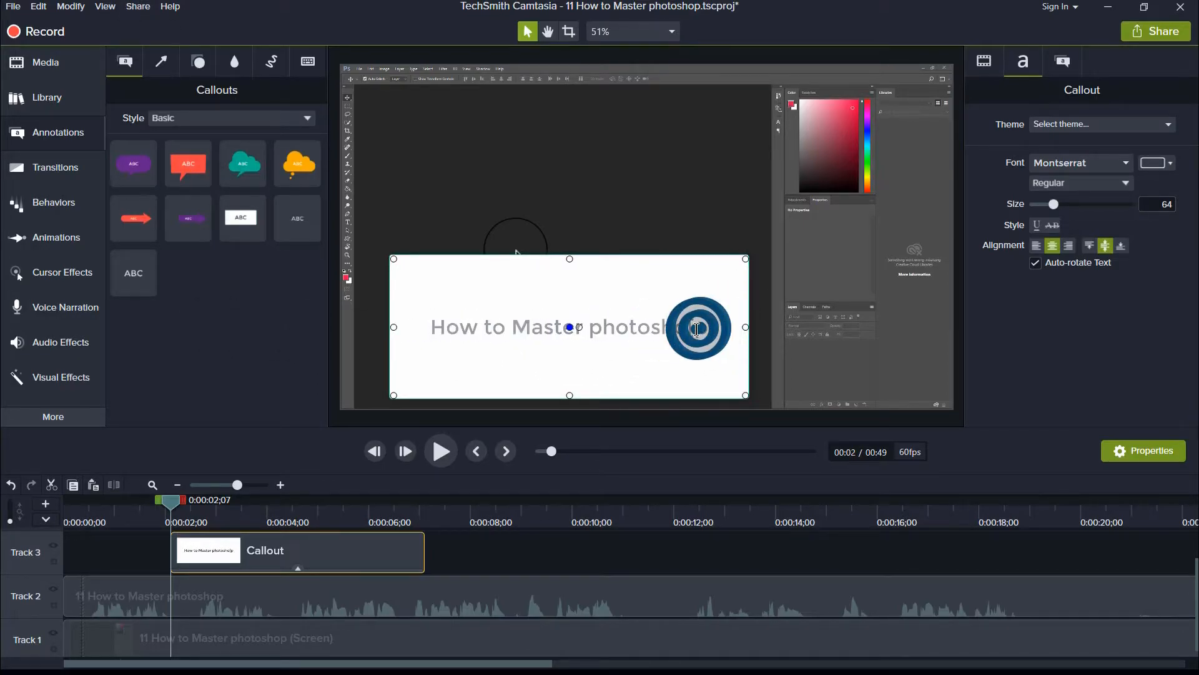
click(696, 329)
key(BackSpace)
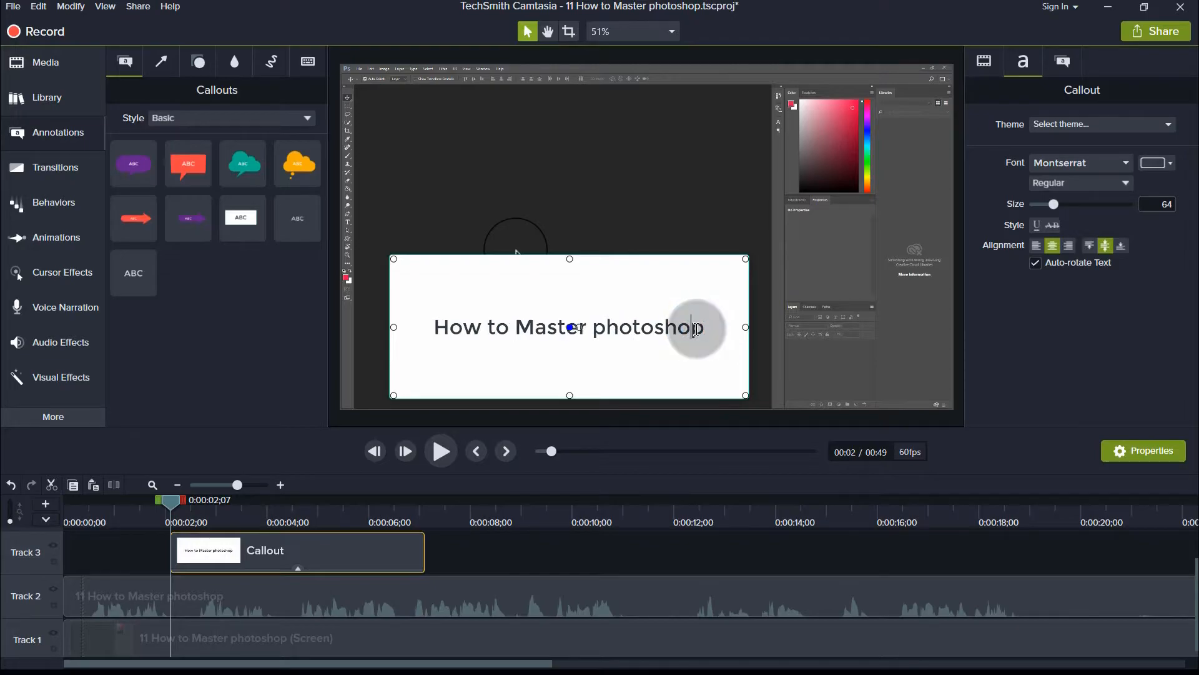
click(539, 293)
drag(509, 296, 481, 220)
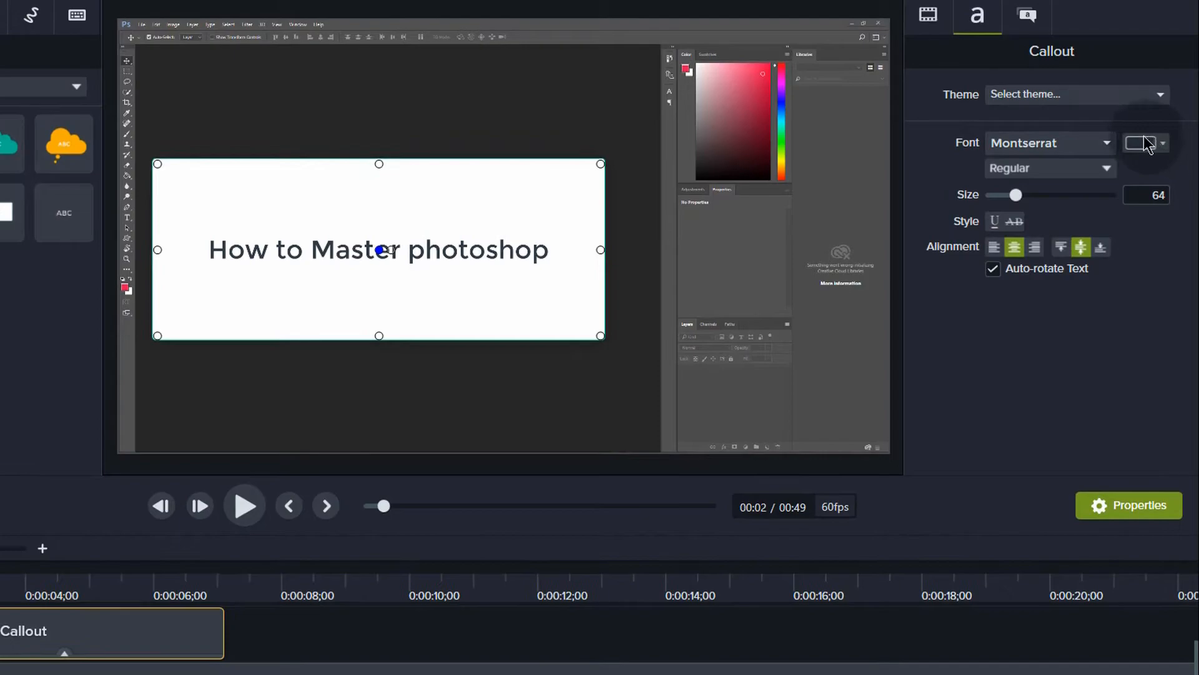
Set the callout's font color to white and its fill to the dark blue from the Bizanosa palette
click(1149, 156)
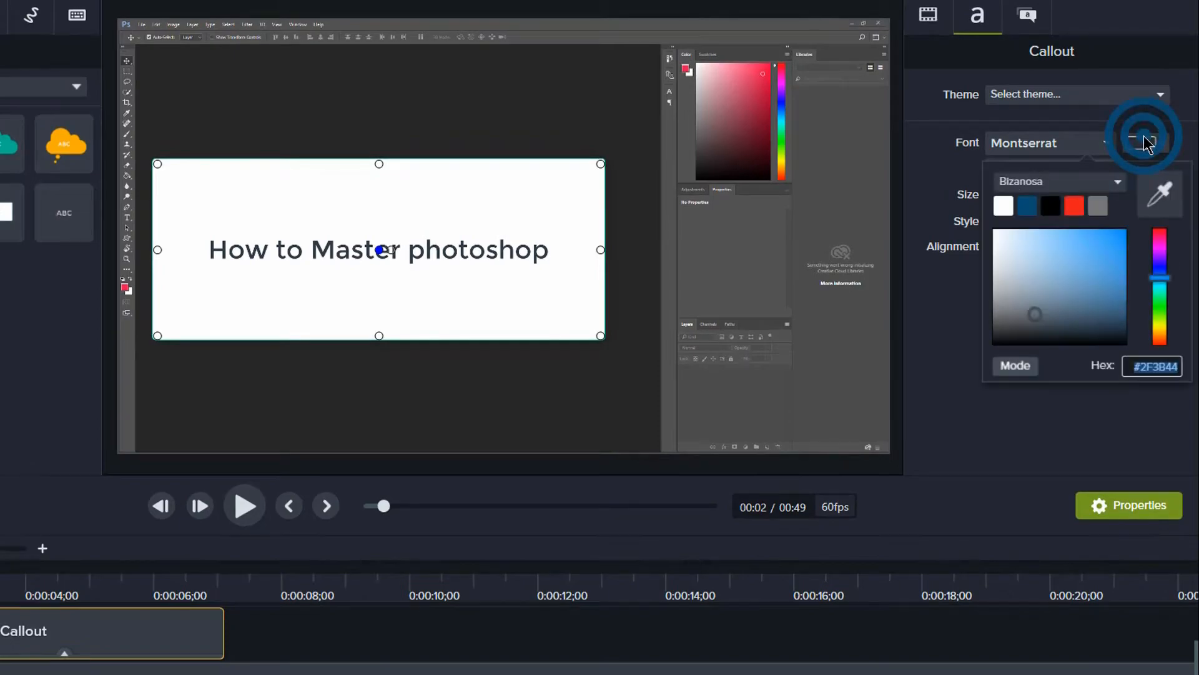
click(1004, 205)
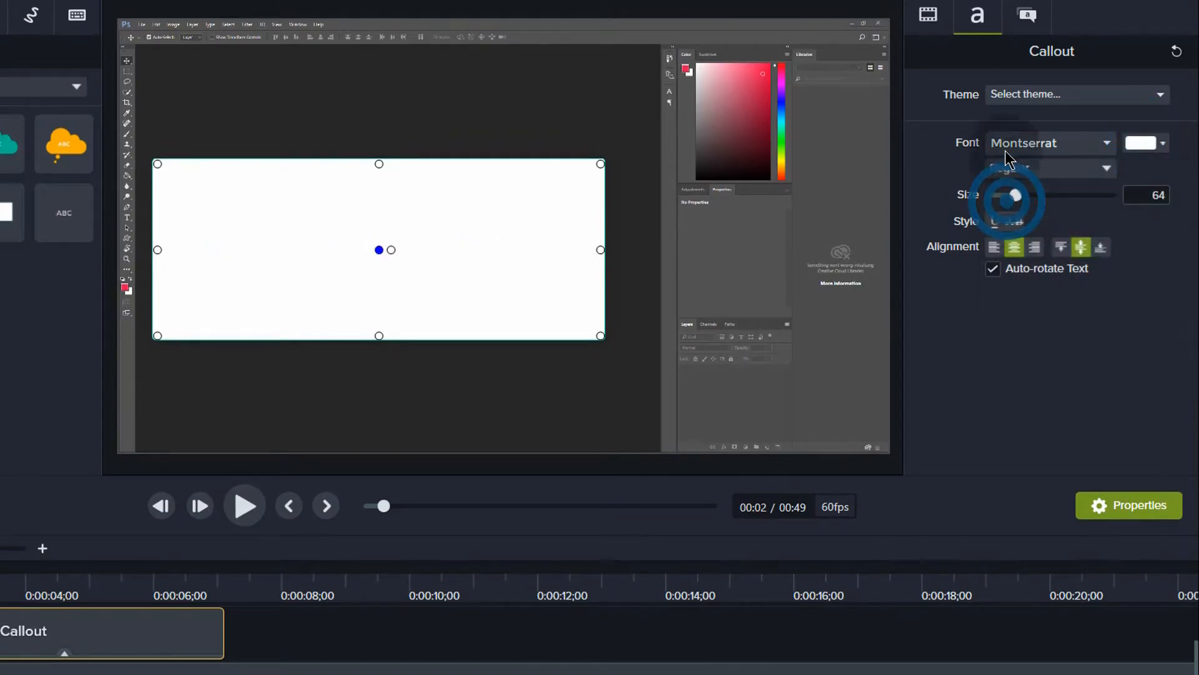
click(1029, 20)
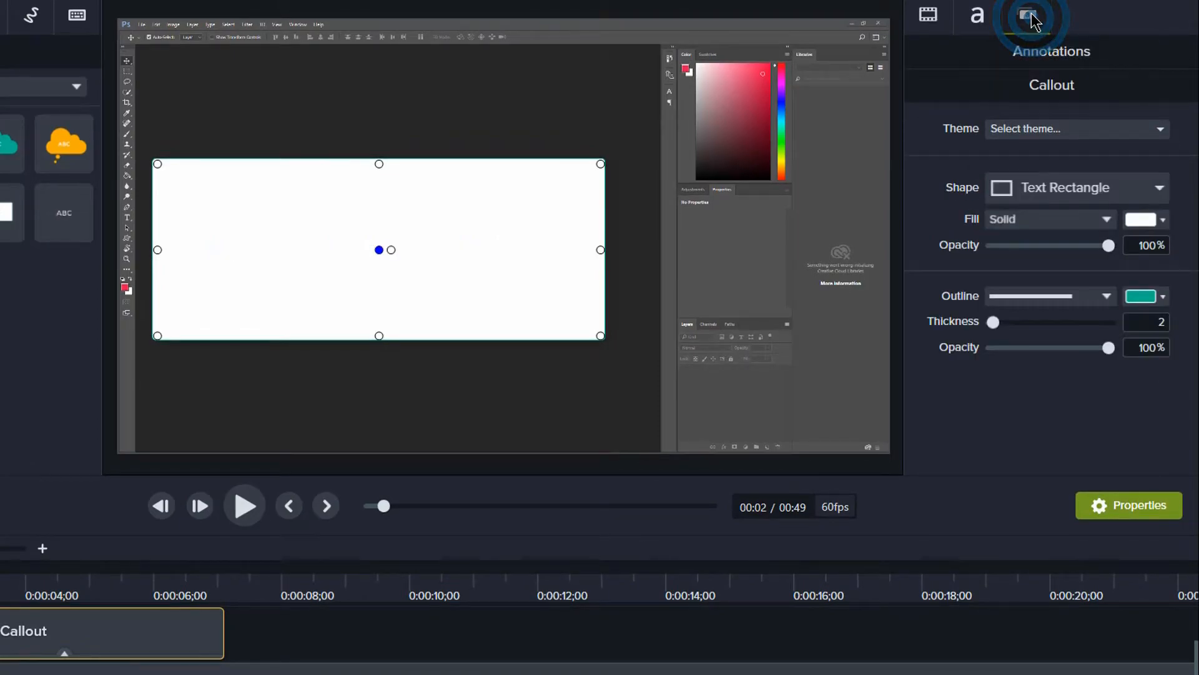
click(1141, 218)
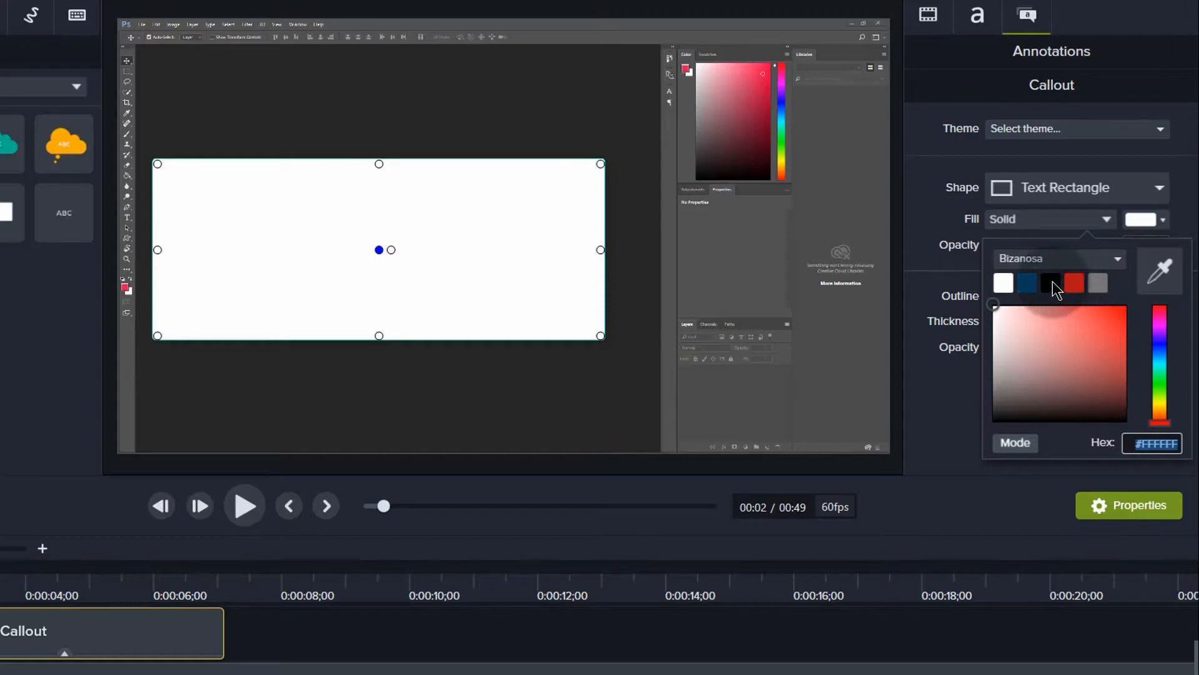
click(1028, 284)
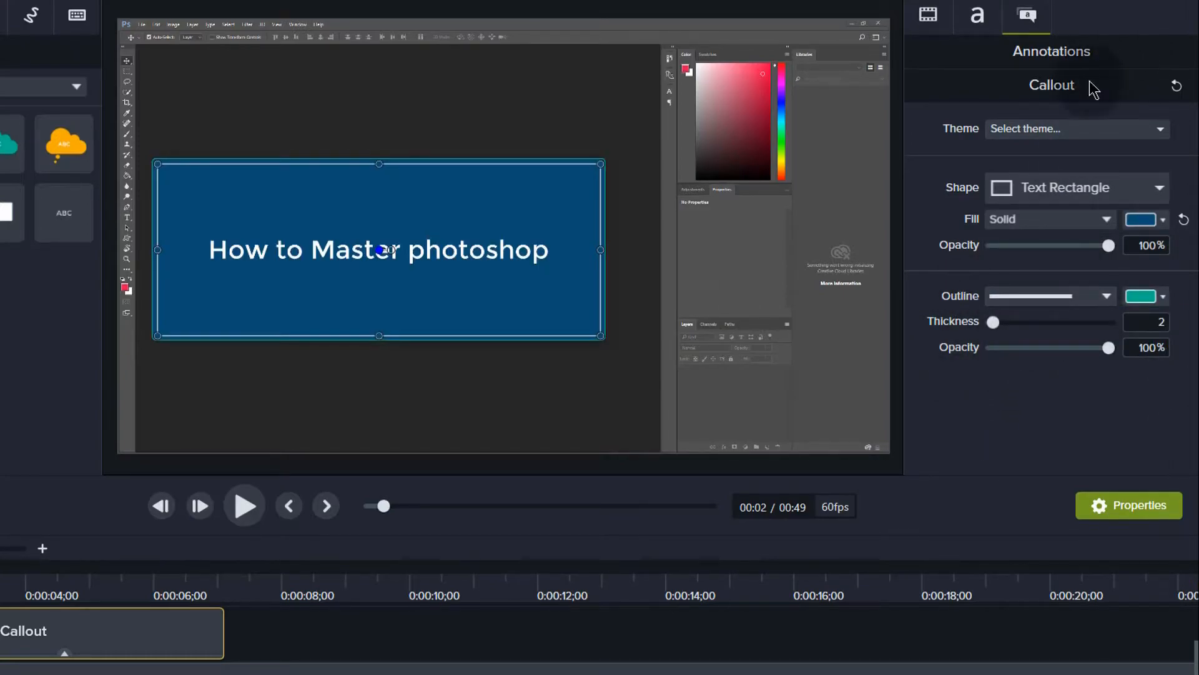
Set the callout's outline color to white and its thickness to 11
click(1142, 296)
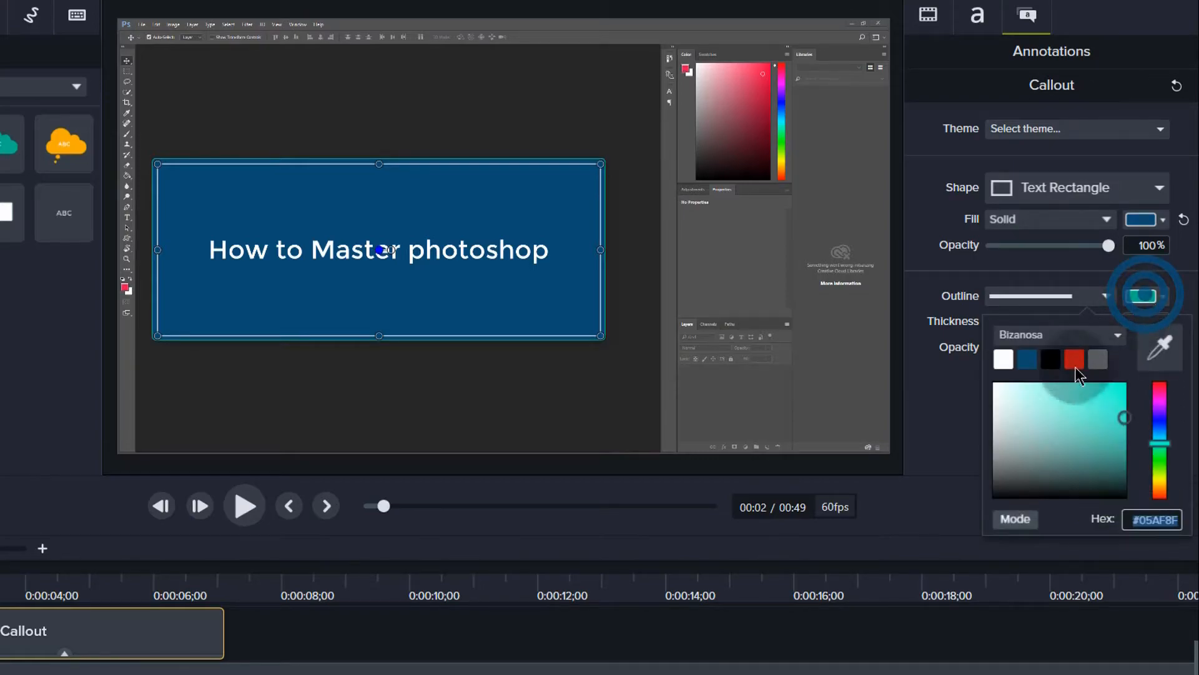
click(1019, 361)
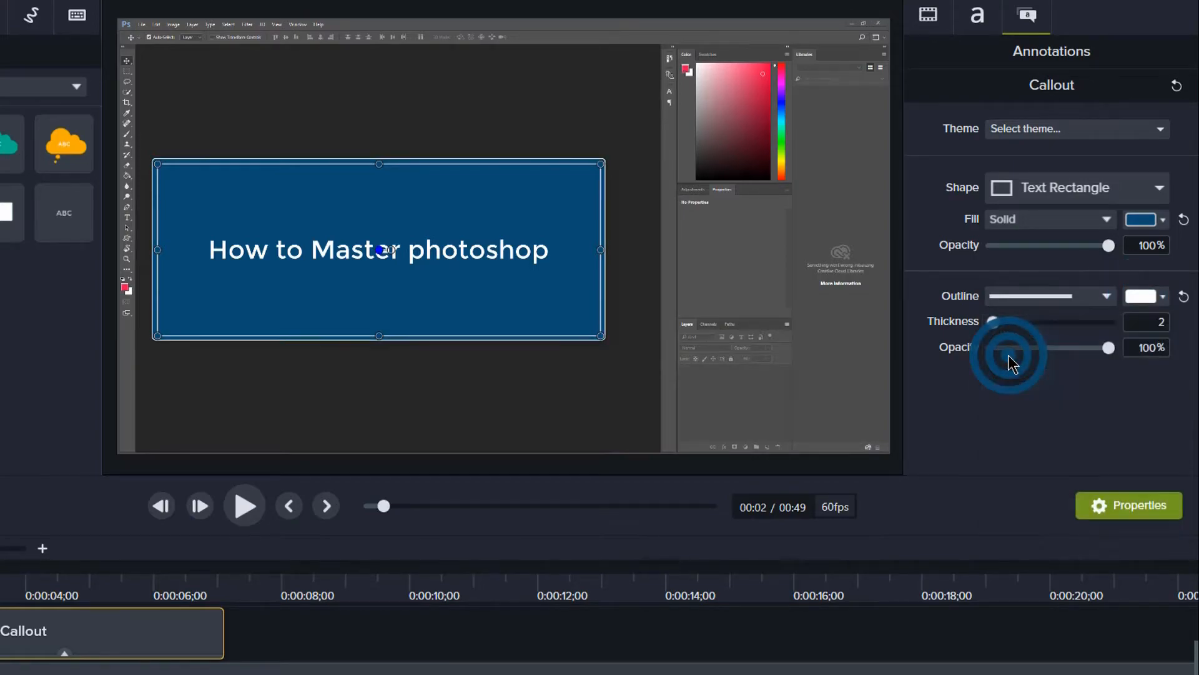
click(1007, 322)
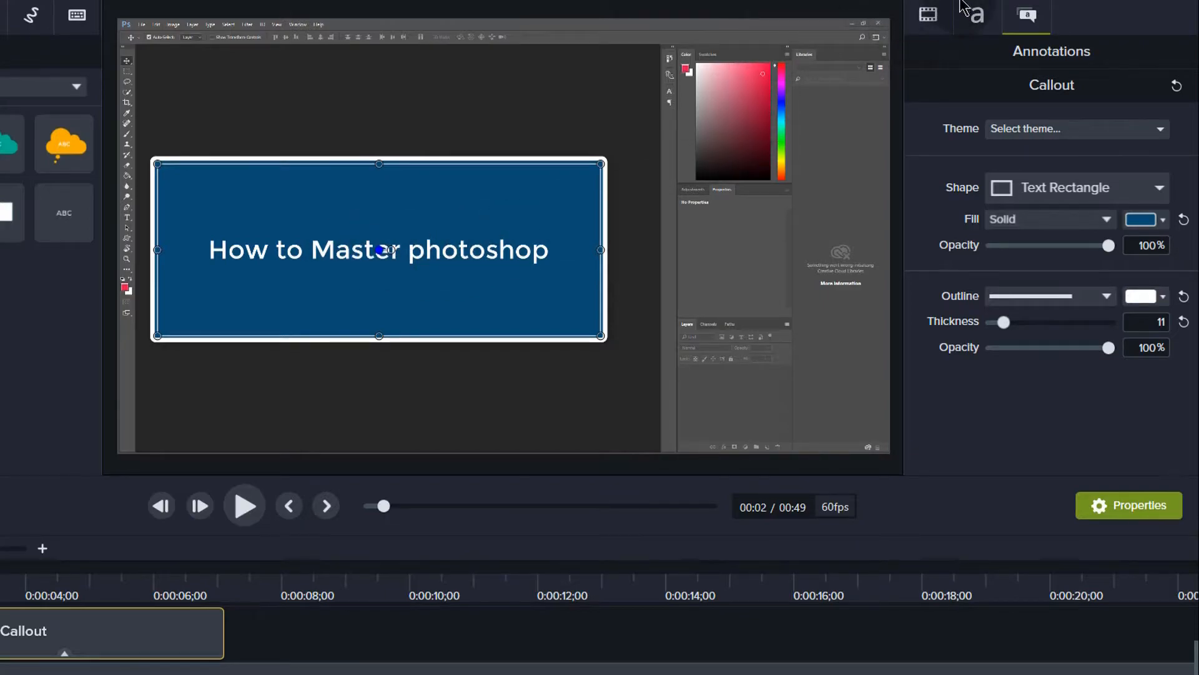
Set the callout's font size to 103 and apply the Sliding behavior to the callout on Track 3
click(974, 18)
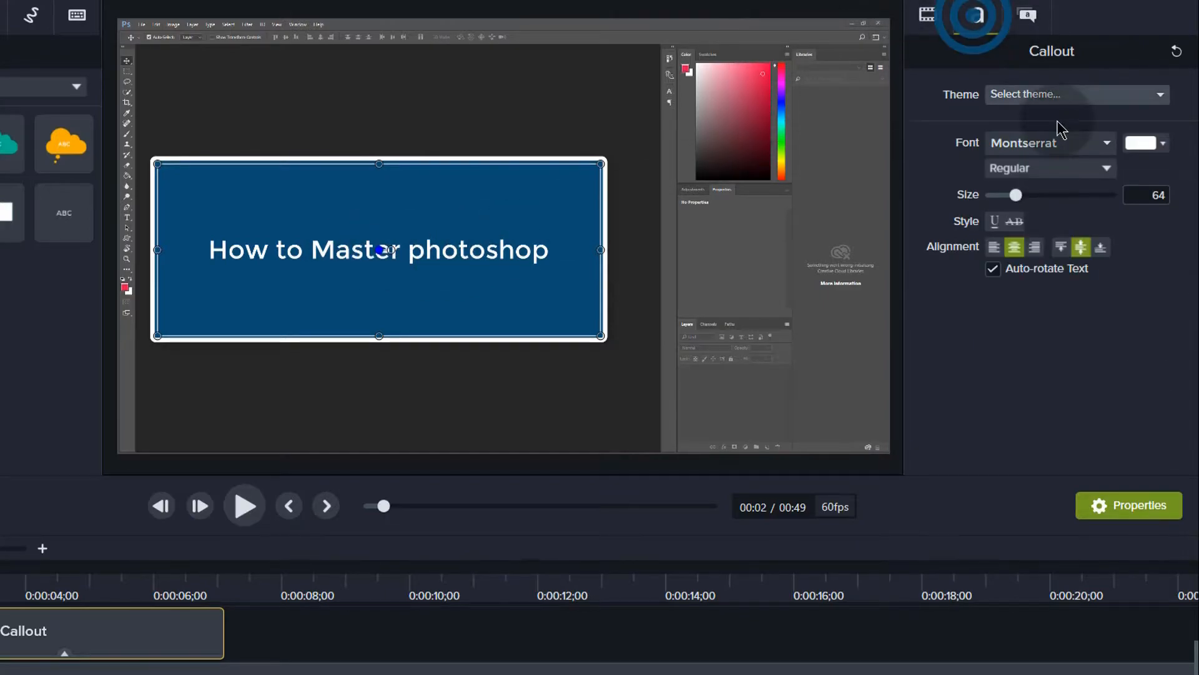
click(1037, 196)
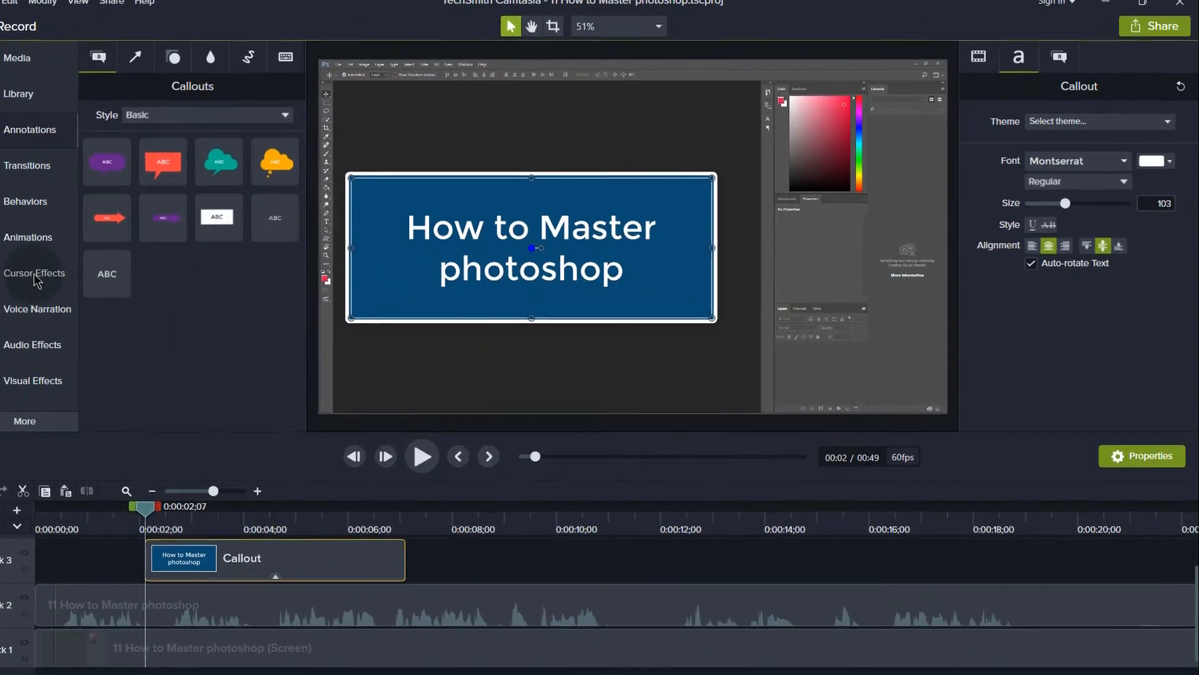
click(48, 210)
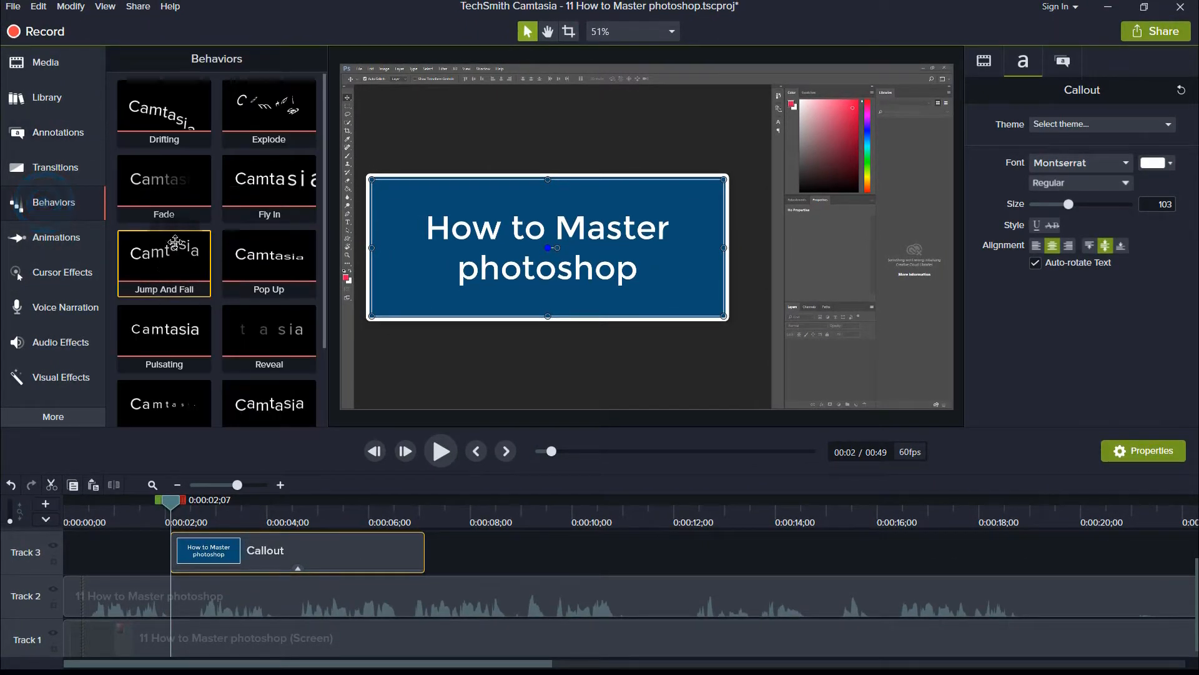
scroll(231, 350, down, 1)
scroll(249, 375, down, 1)
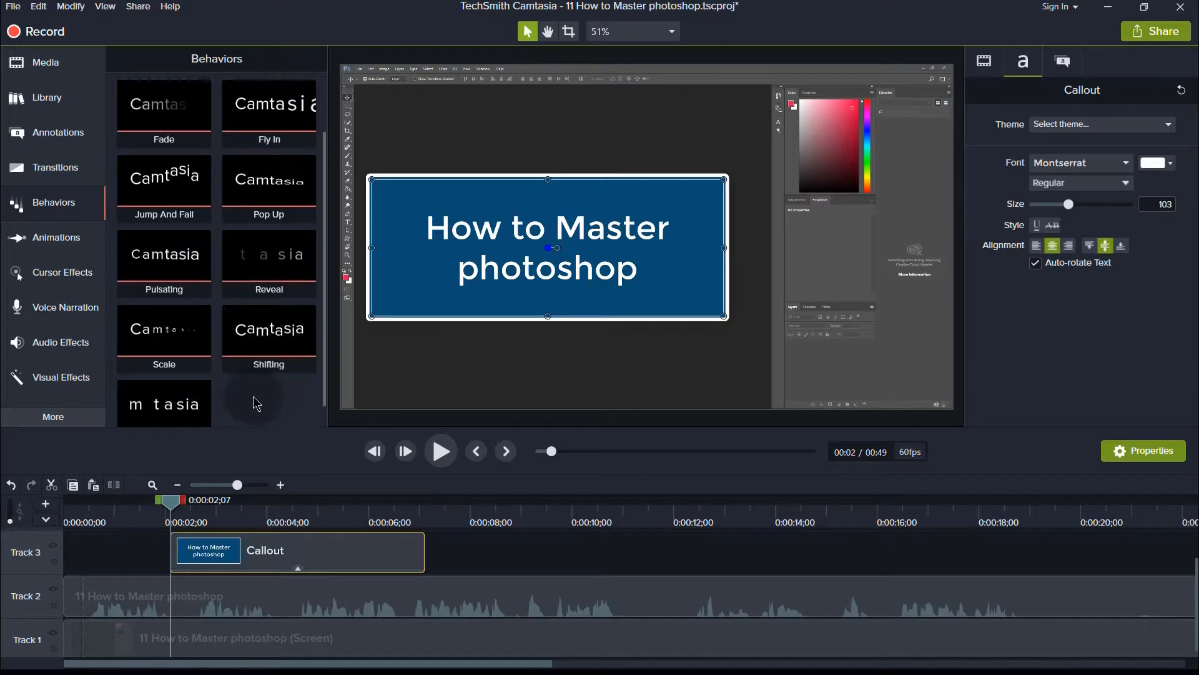
scroll(236, 382, down, 1)
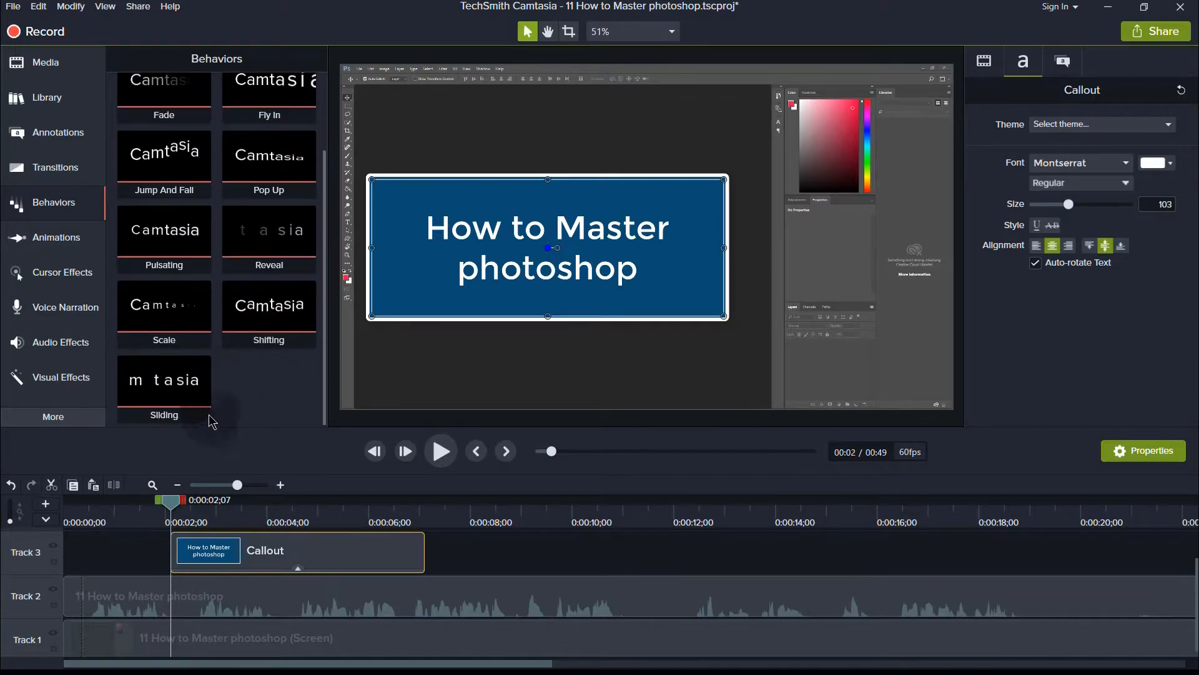
drag(149, 379, 250, 550)
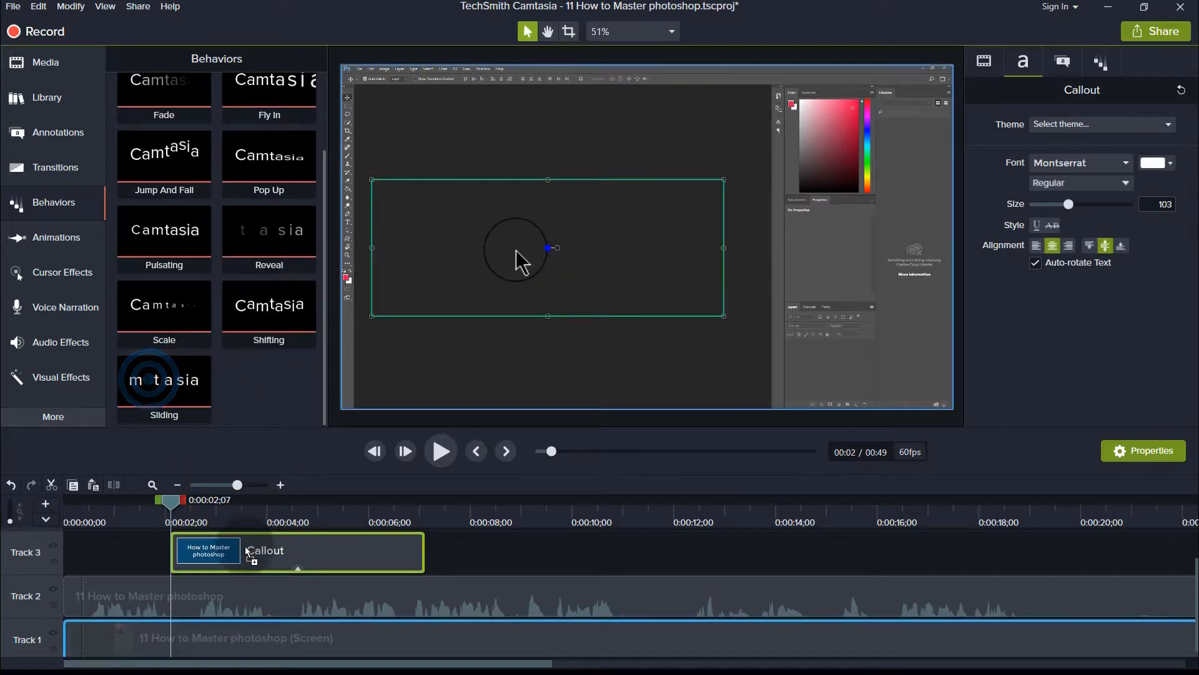
Play the timeline from 0:00:01;44 to preview the callout's Sliding behavior
drag(169, 509, 152, 503)
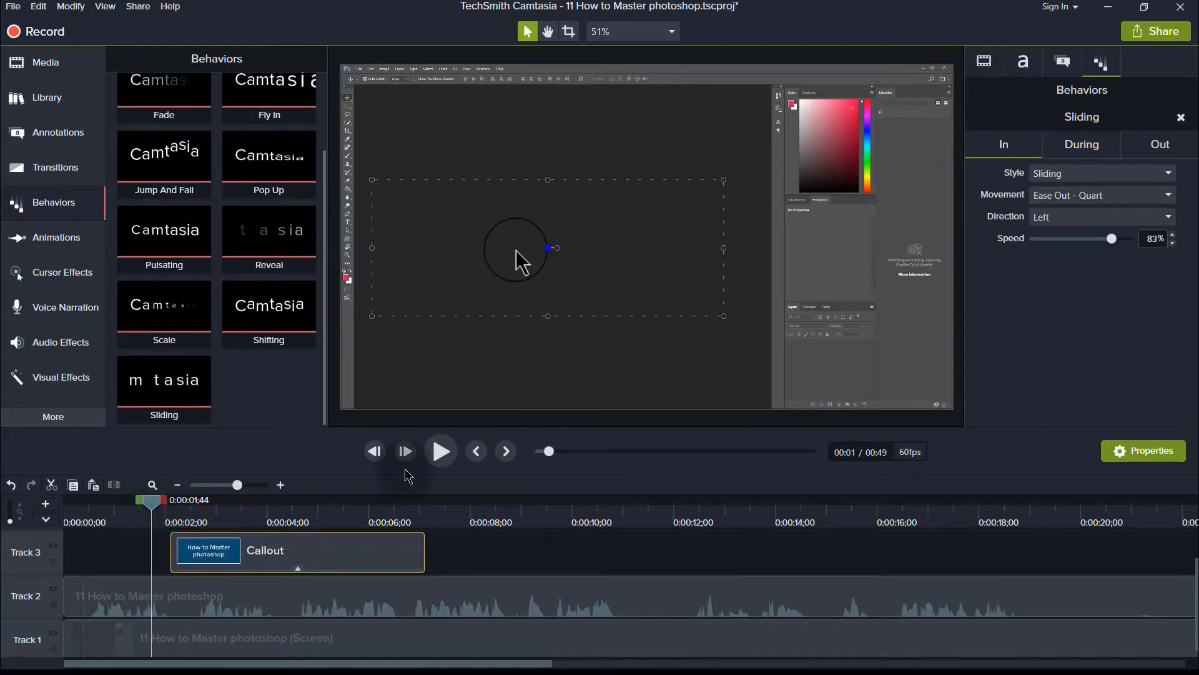
click(441, 451)
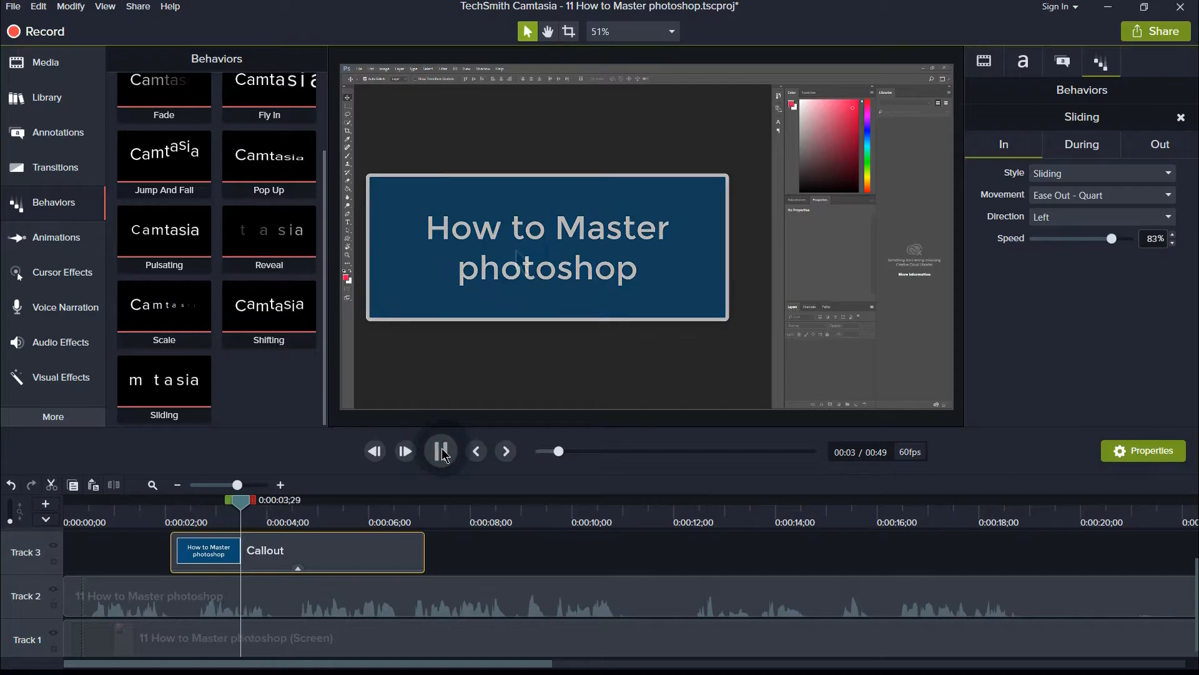
click(441, 451)
Set the During style of the callout's Sliding behavior to None
click(308, 552)
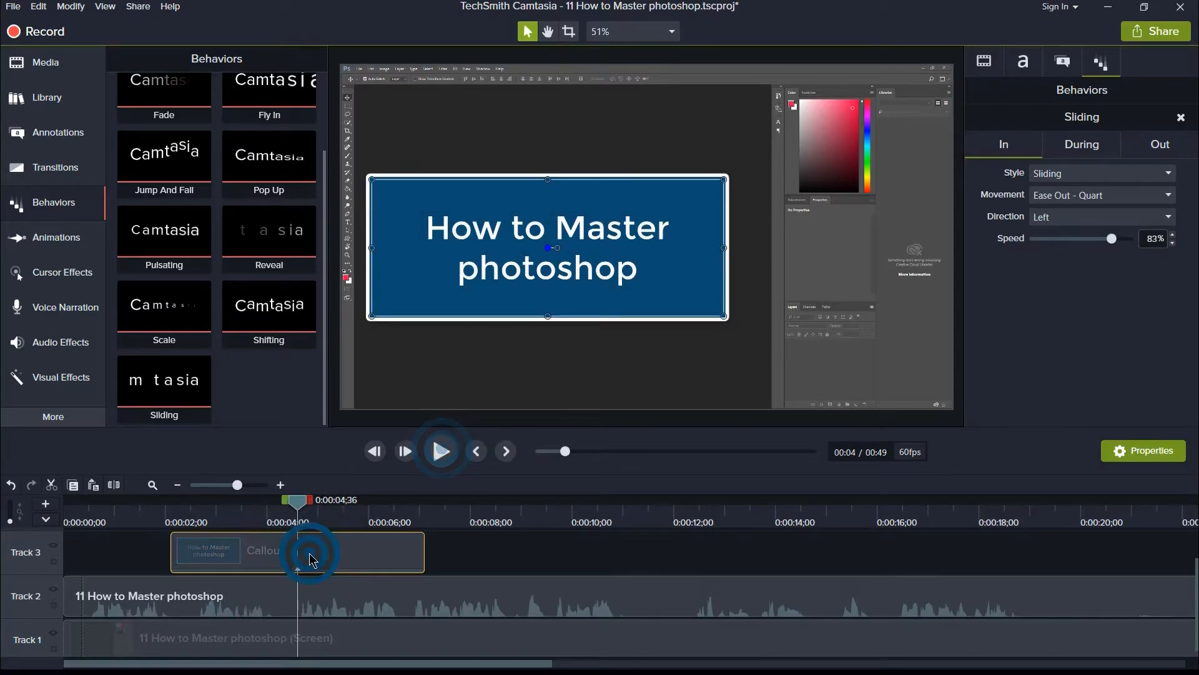
click(1083, 146)
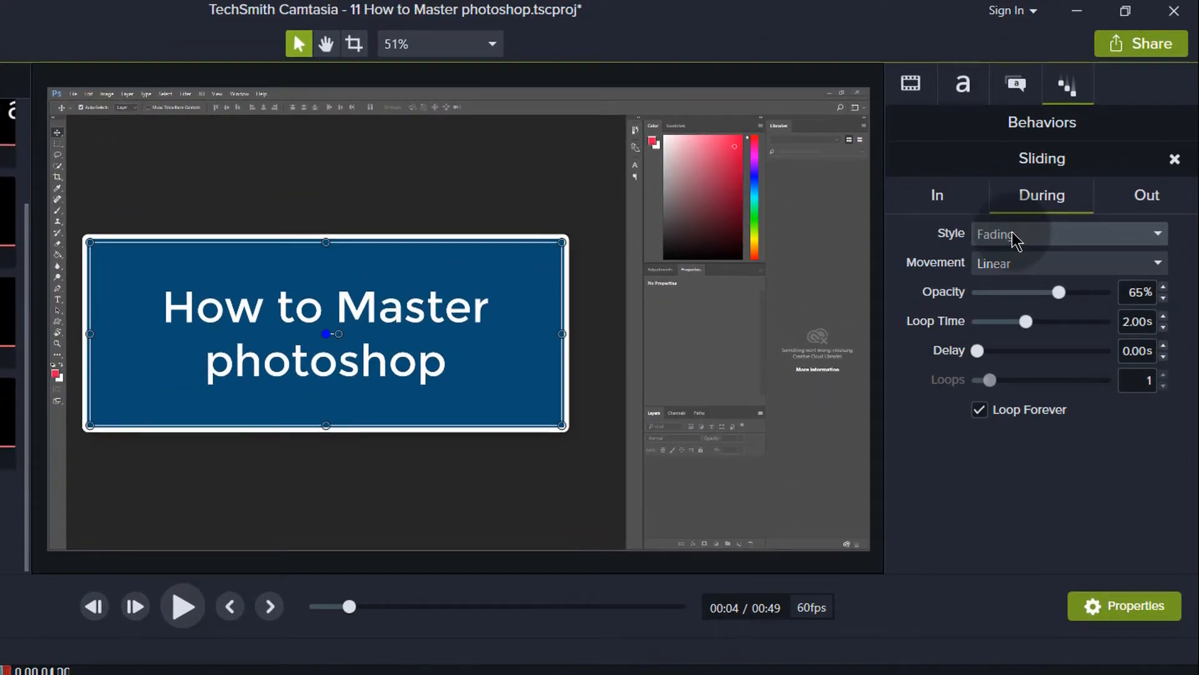
click(1012, 239)
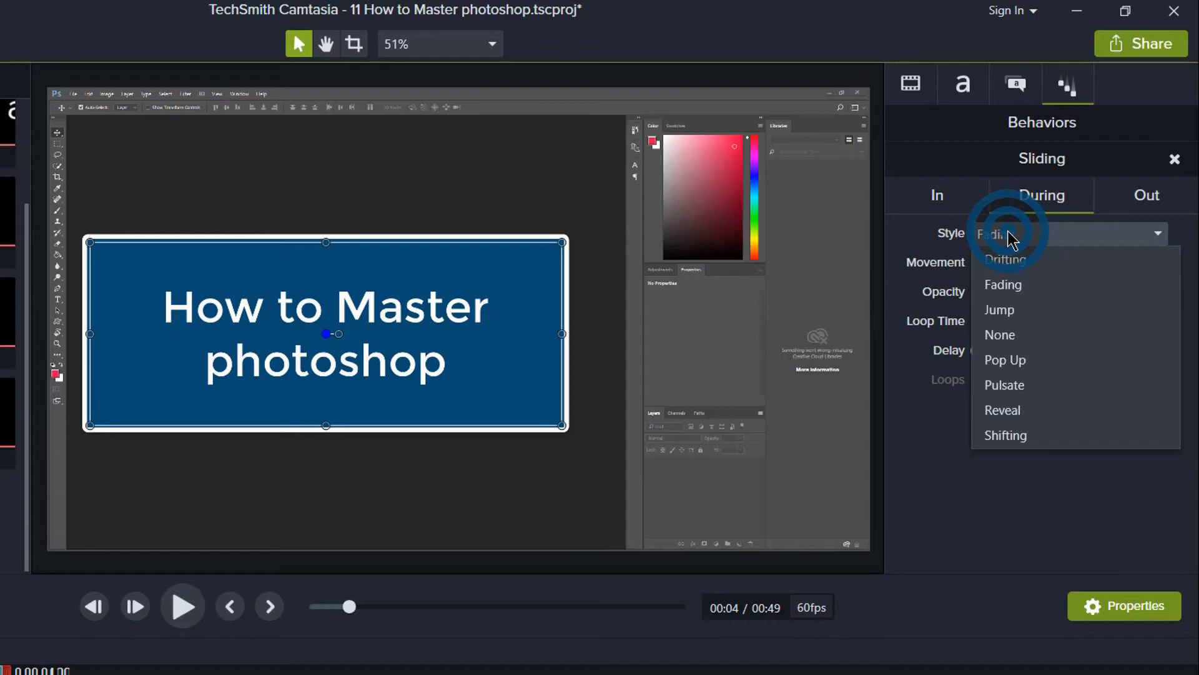
click(1018, 338)
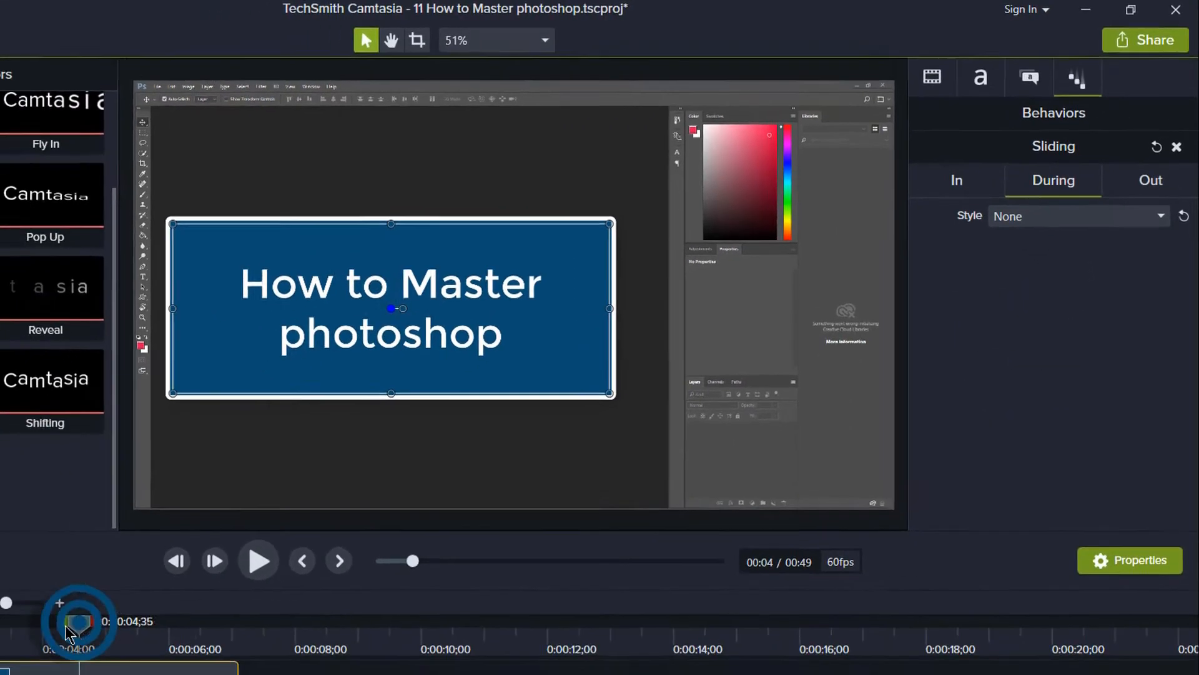
Play through the video to find the silence, and cut the range from 0:00:19;02 to 0:00:24;08
drag(69, 634, 161, 499)
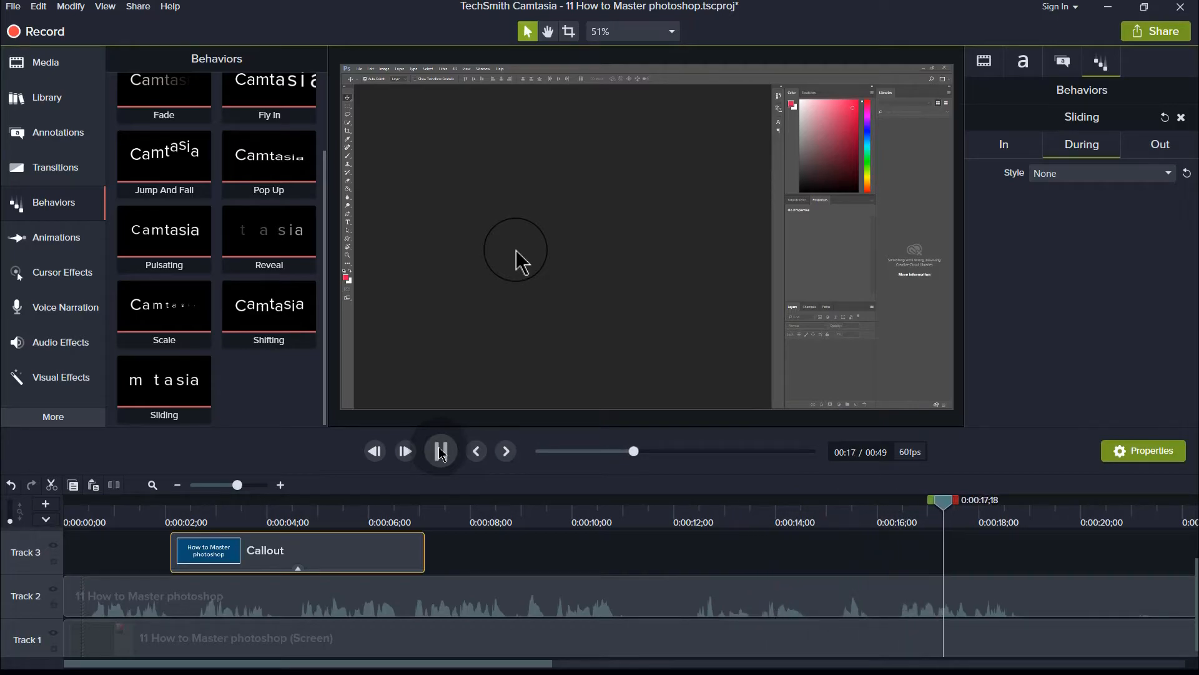
click(441, 451)
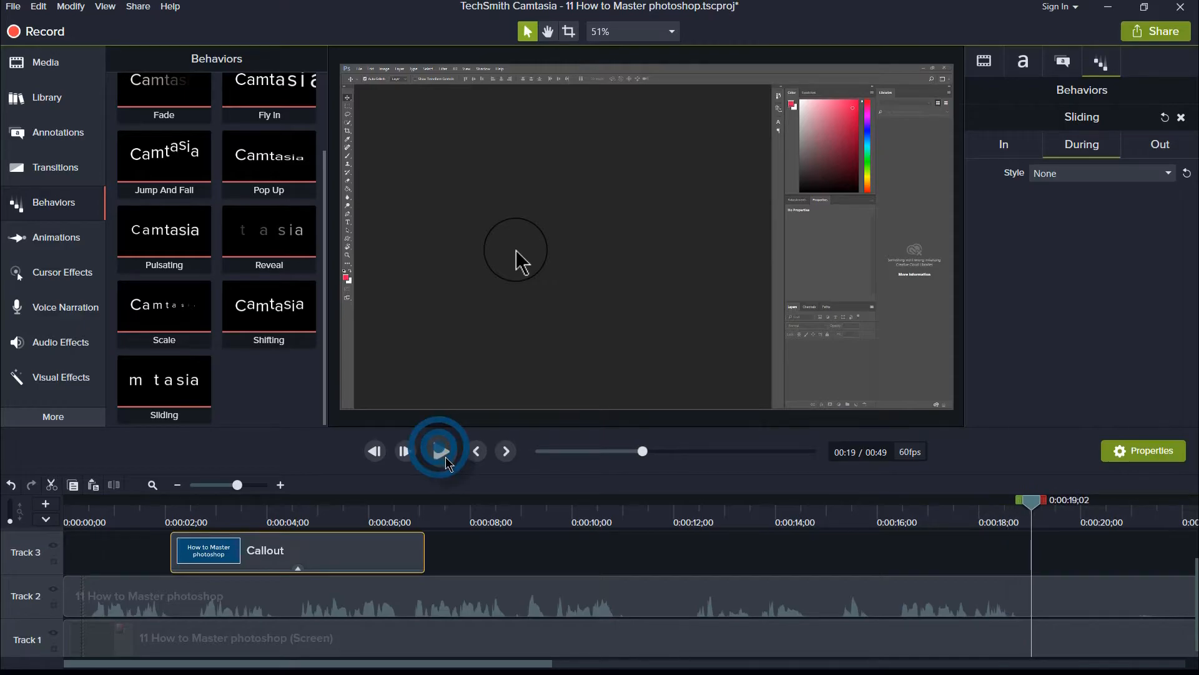
drag(270, 666, 611, 661)
drag(181, 503, 451, 490)
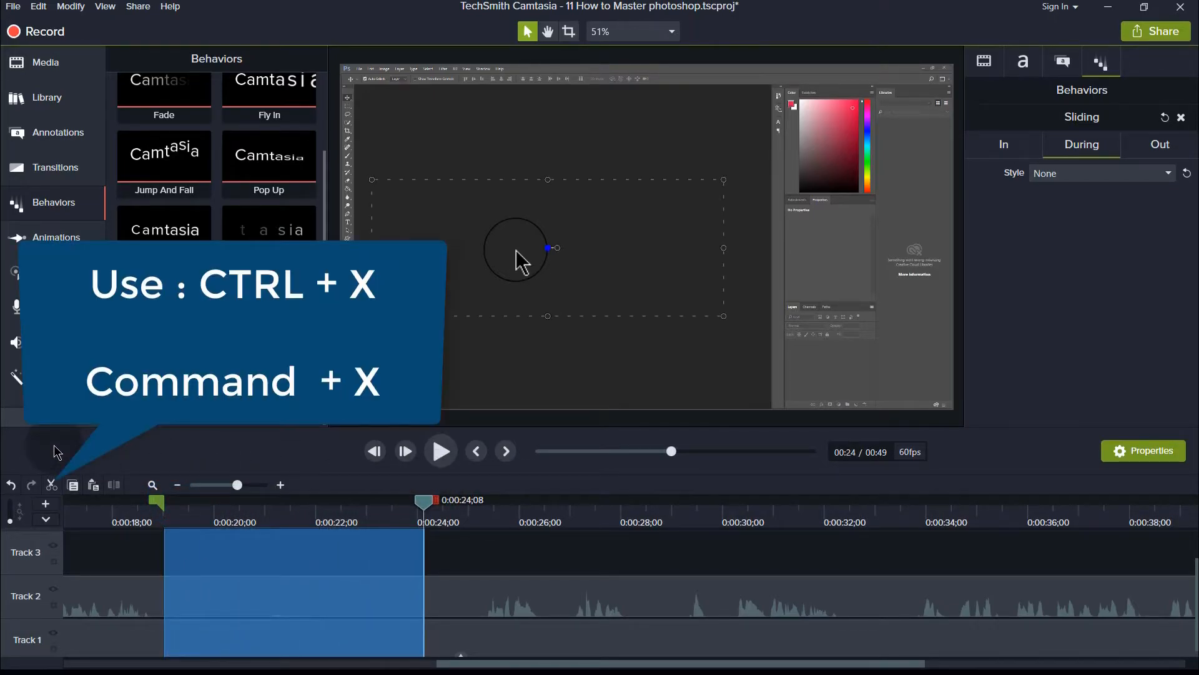
key(ctrl+x)
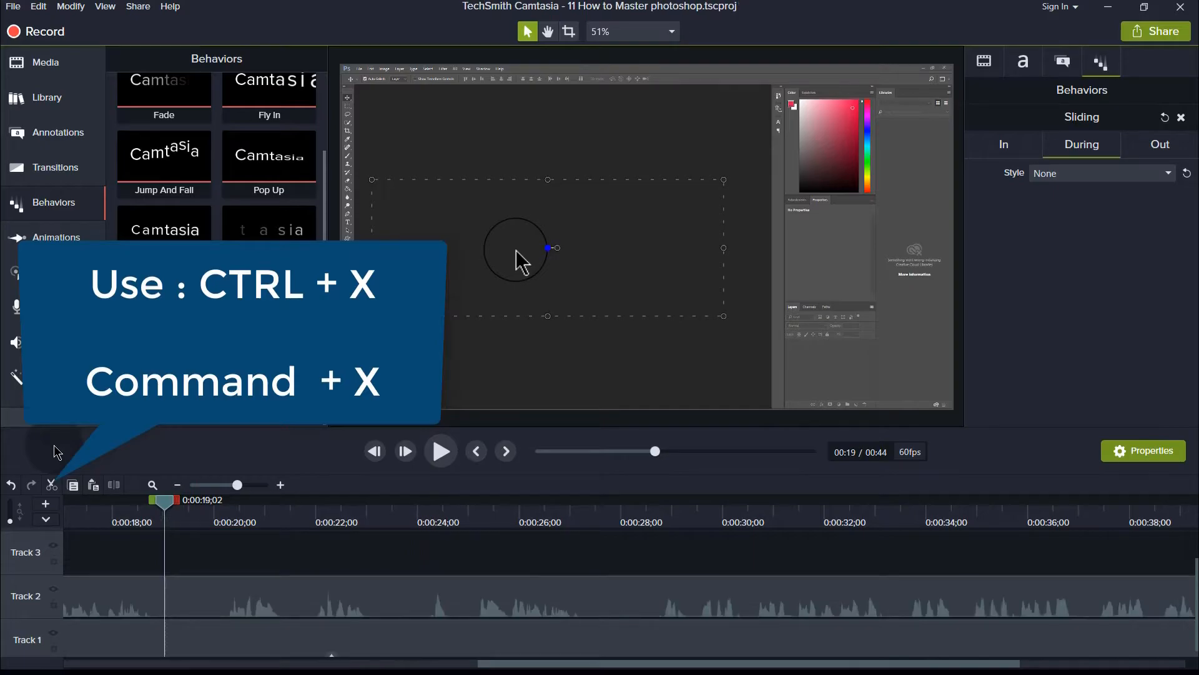
Check playback around the join and cut the remaining gap from 0:00:18;59 to 0:00:19;31
drag(165, 511, 222, 507)
click(442, 451)
click(137, 522)
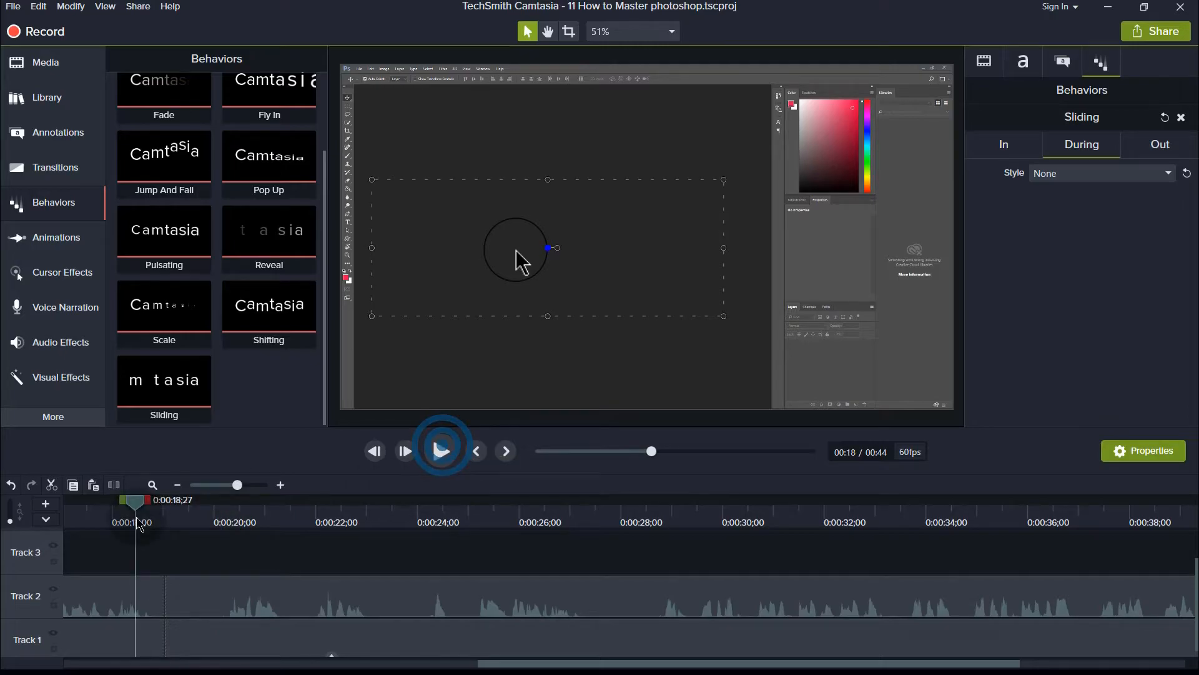
drag(129, 521, 163, 520)
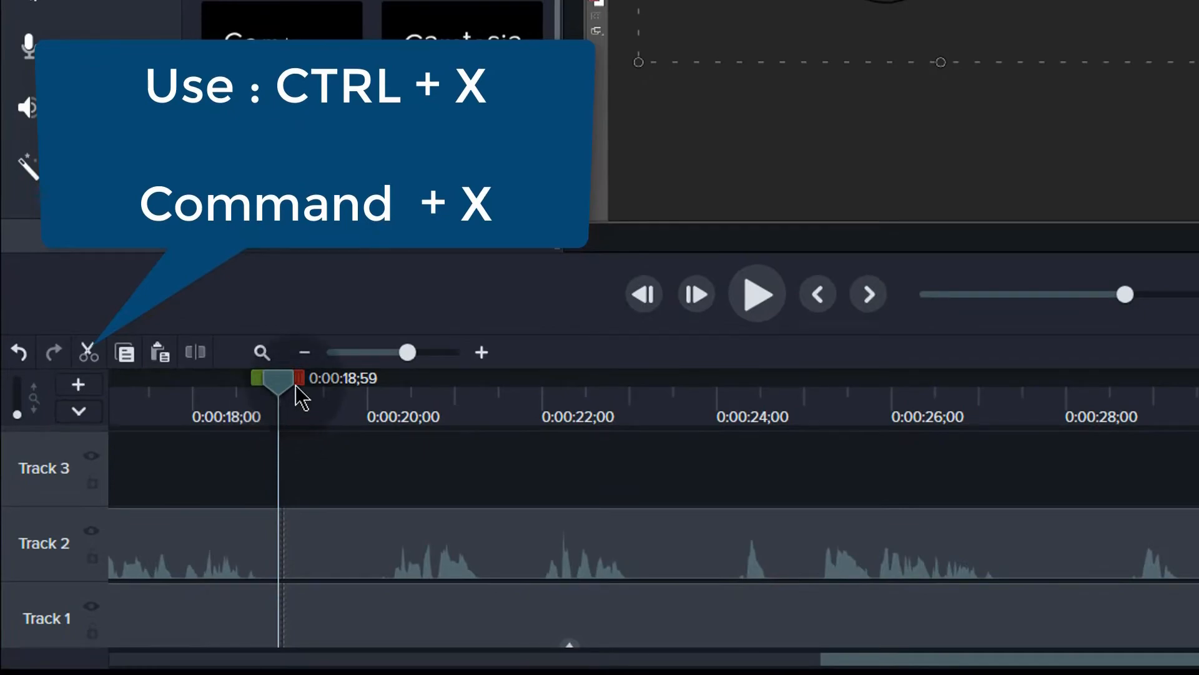
drag(303, 398, 328, 396)
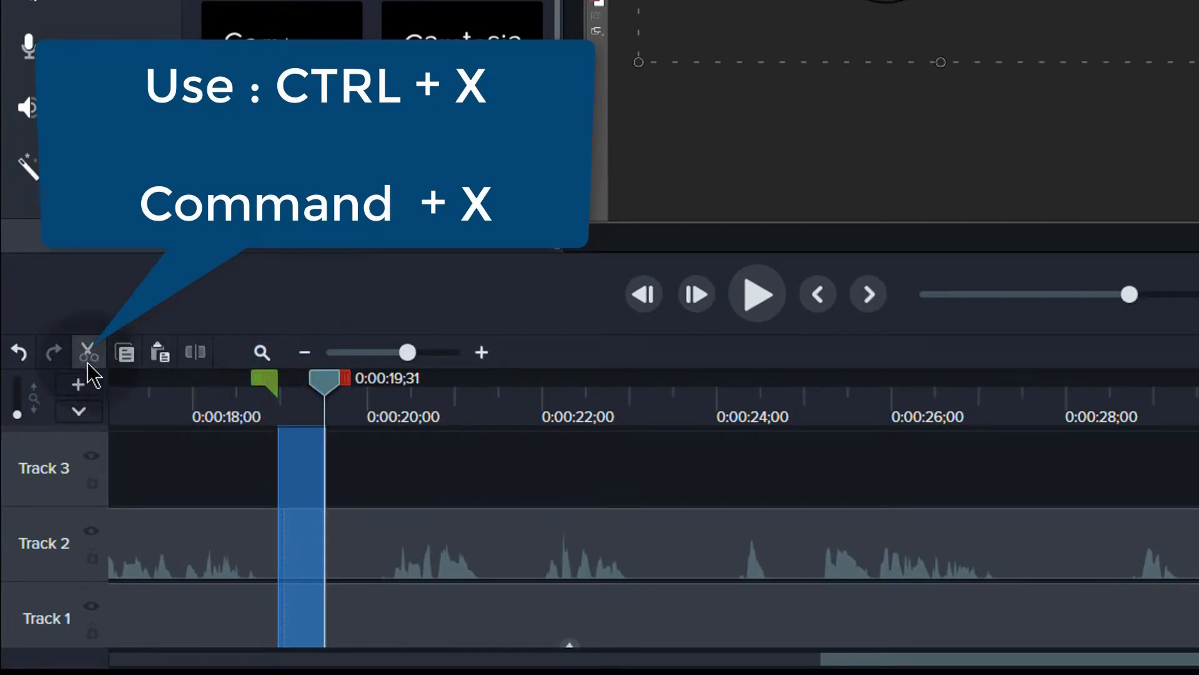
click(88, 353)
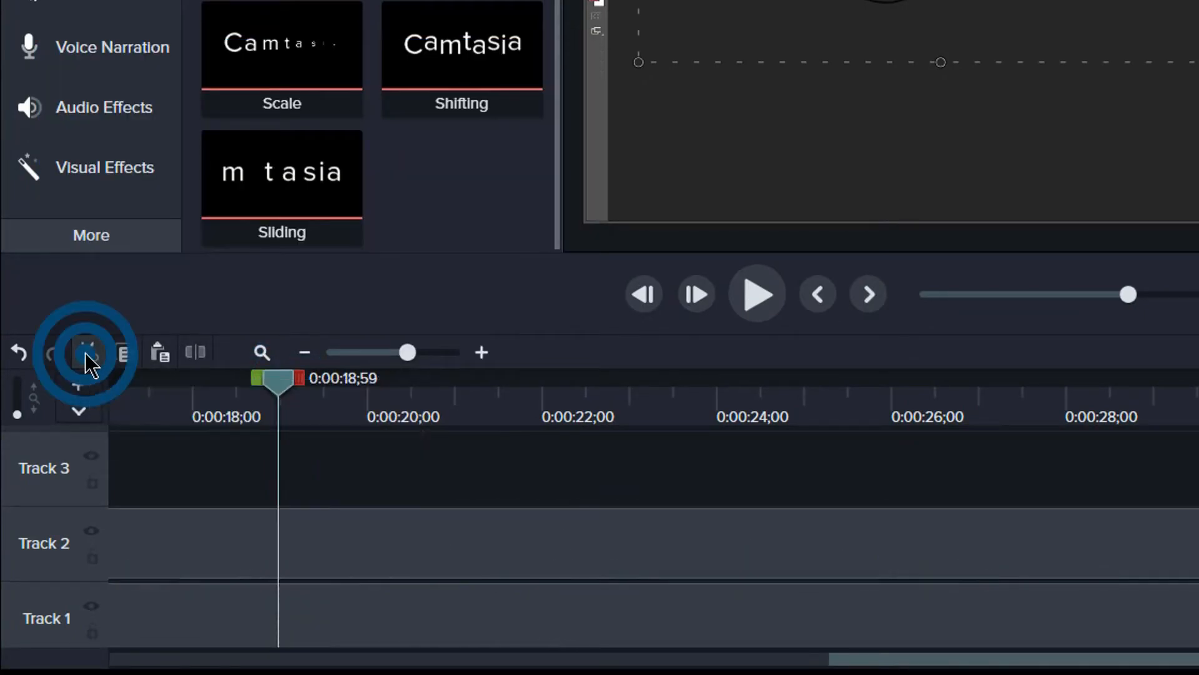
Play on from 0:00:19;53 and cut the segment of about one second starting at 0:00:23;16
drag(275, 389, 341, 379)
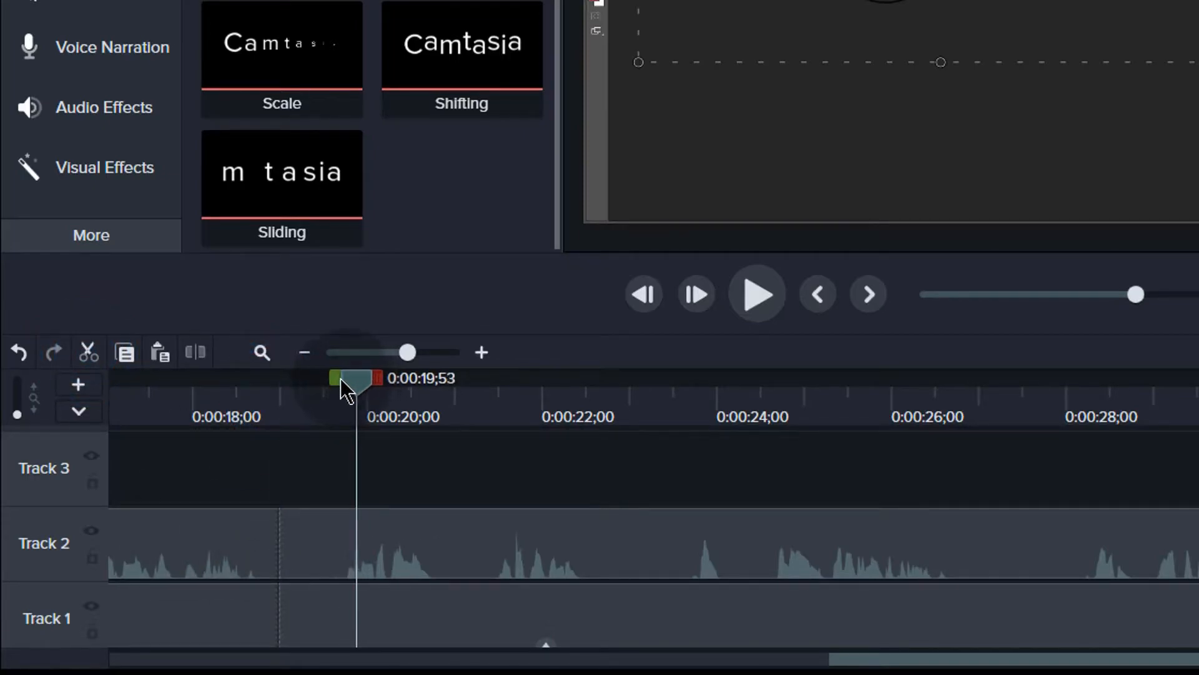
click(757, 293)
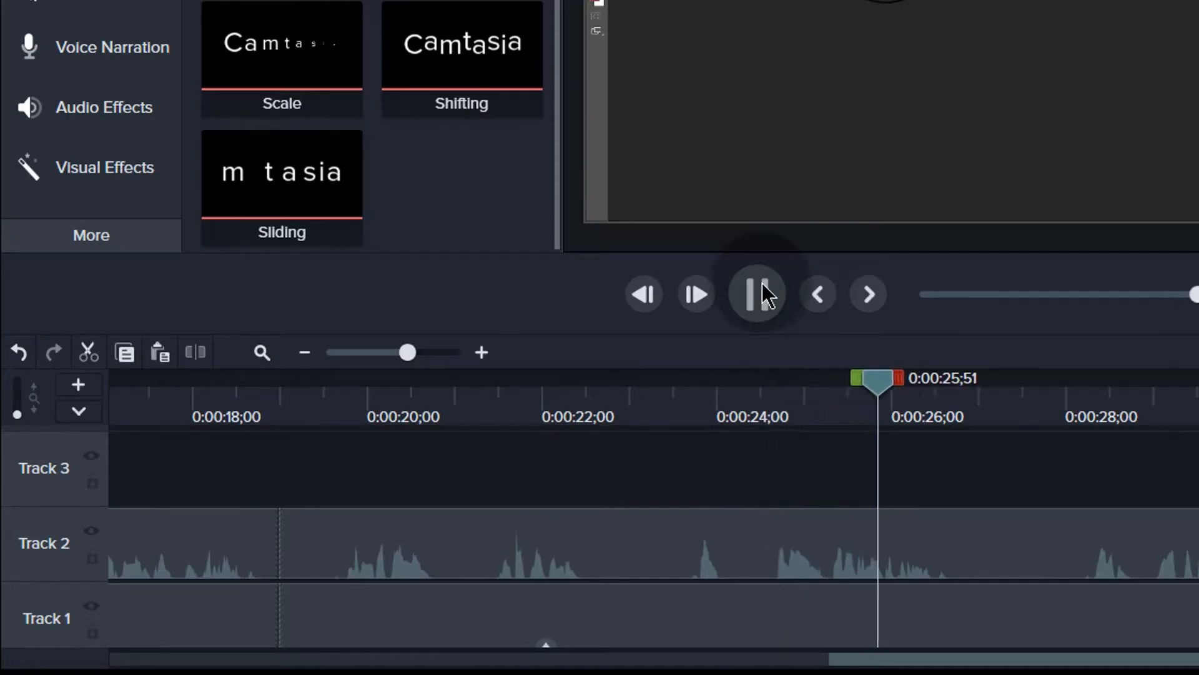
click(763, 294)
drag(941, 381, 636, 407)
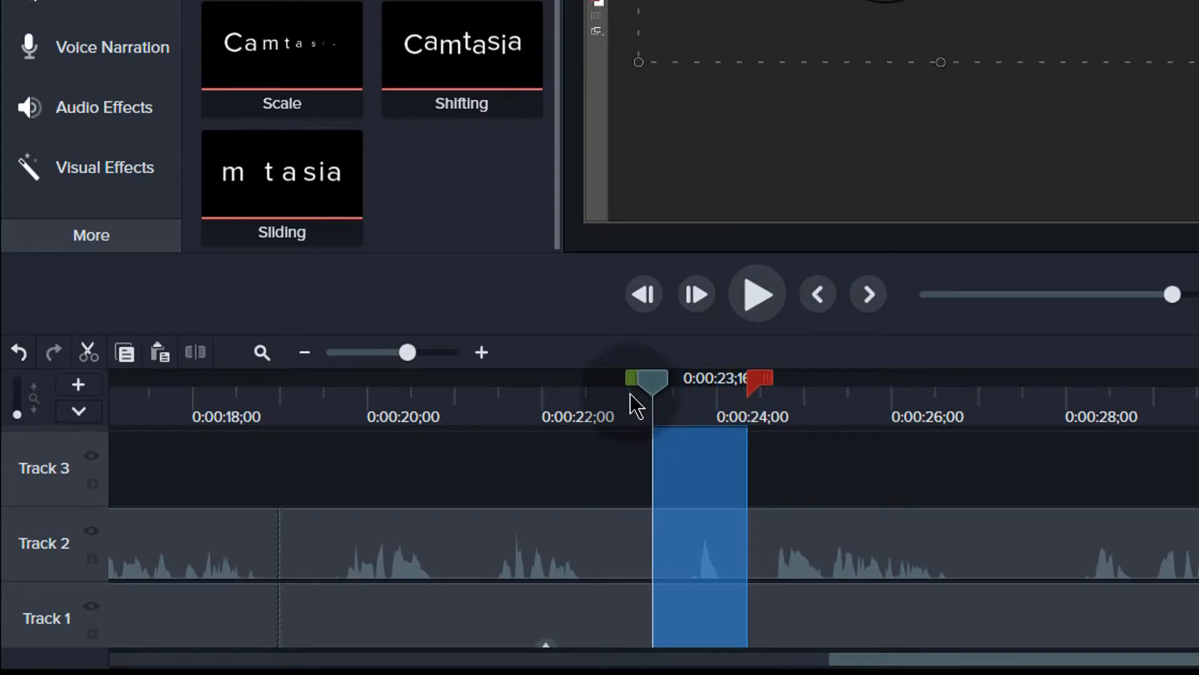
key(ctrl+x)
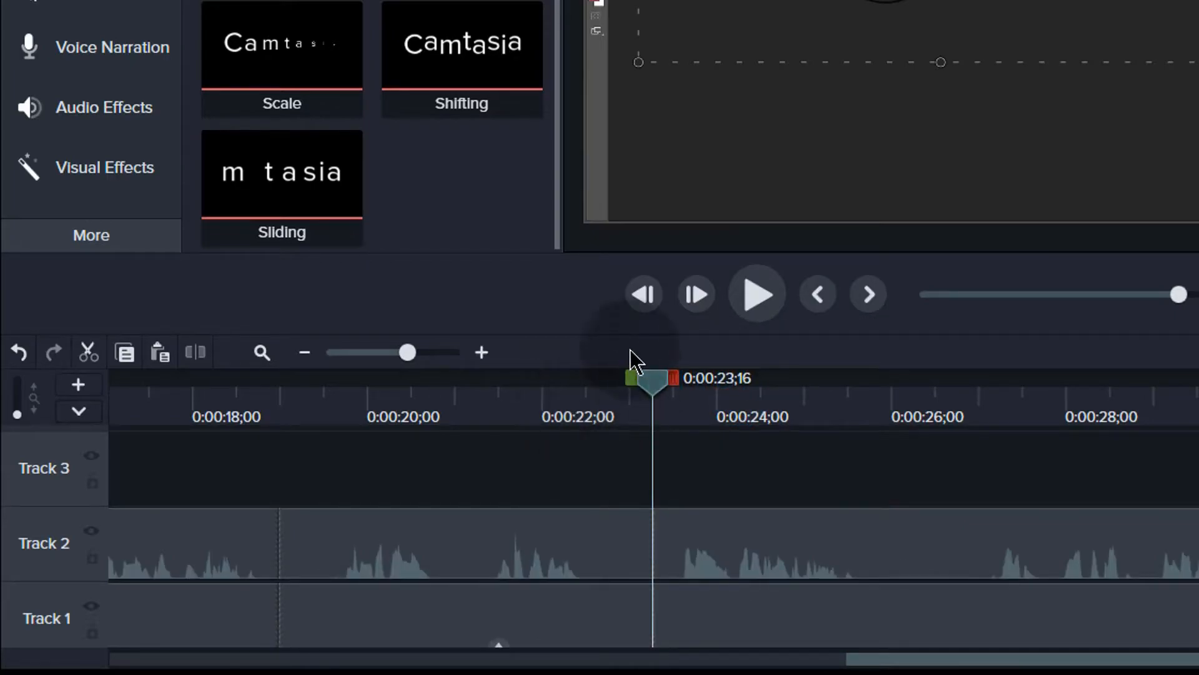
Play past the last cut and remove the section of about seven seconds starting at 0:00:26;17
click(653, 381)
drag(654, 376, 984, 333)
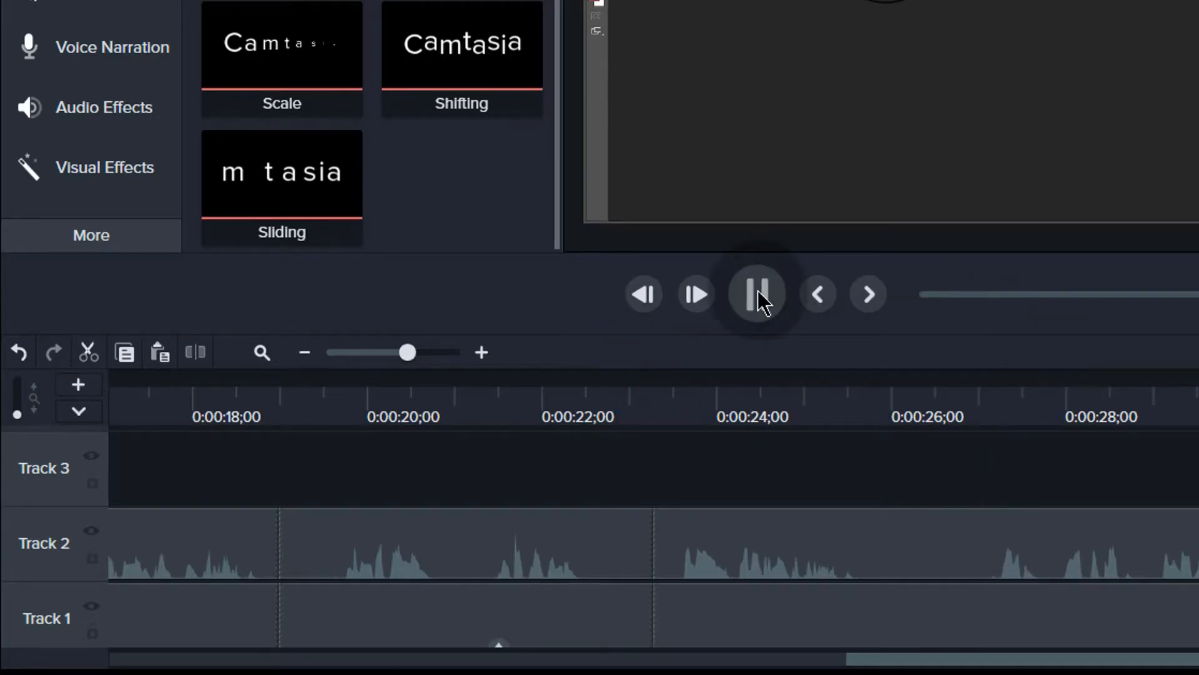
click(757, 294)
click(877, 496)
drag(877, 500, 527, 529)
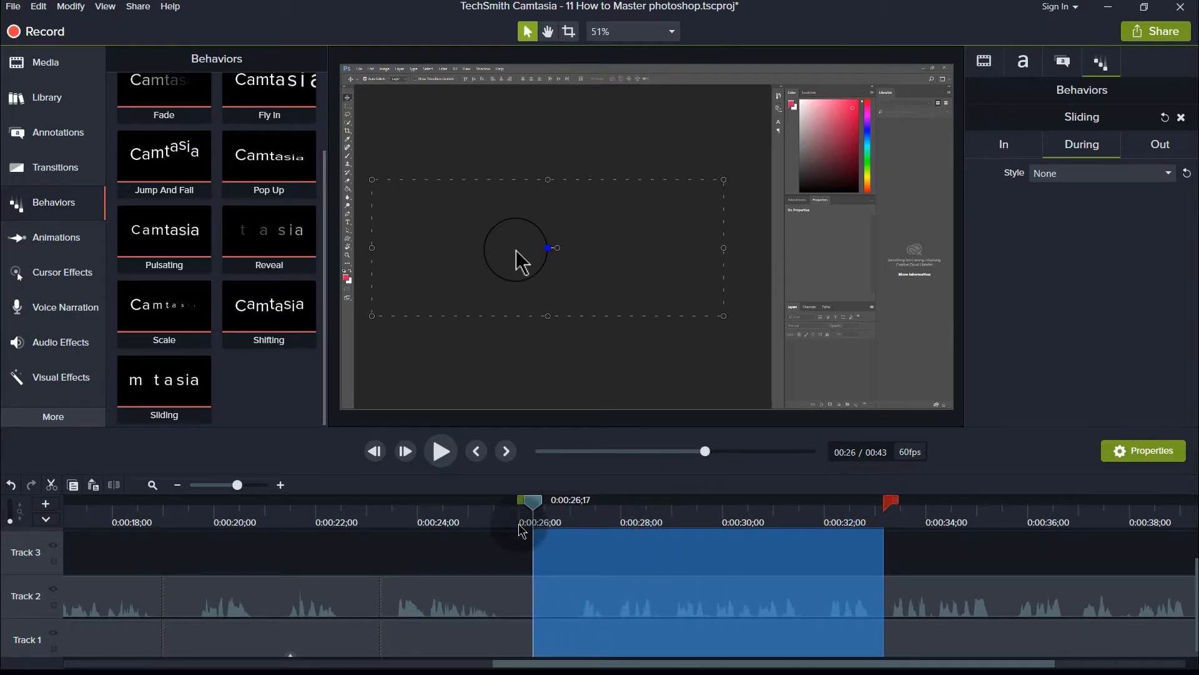
key(ctrl+x)
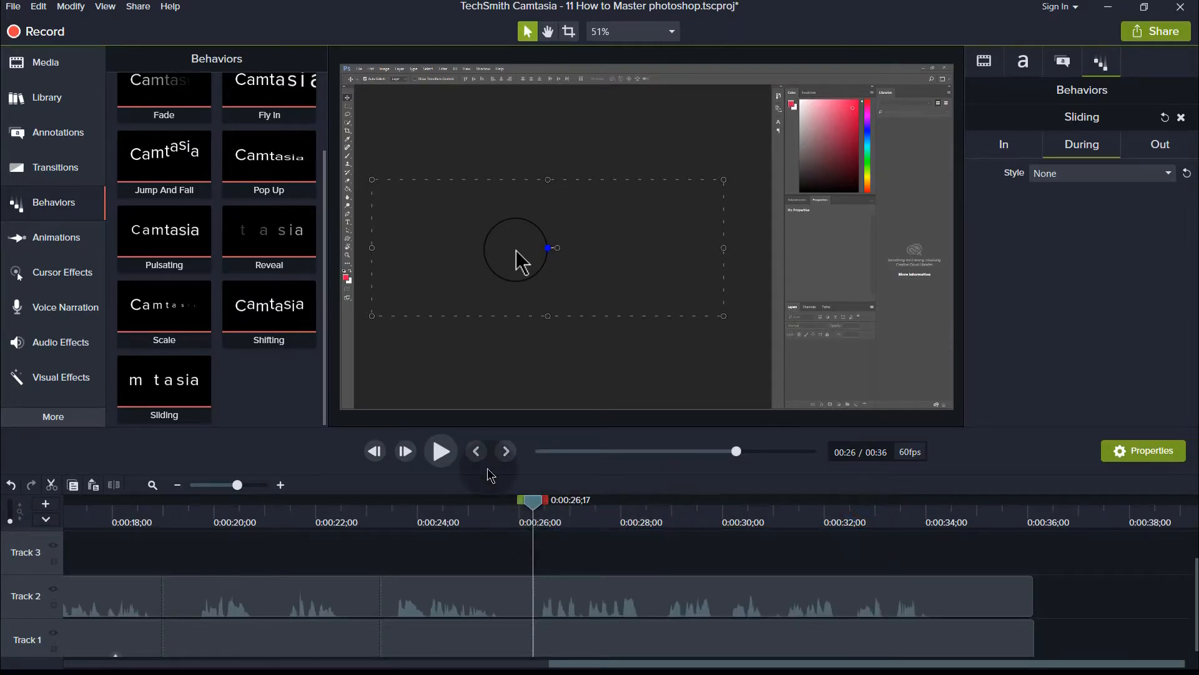
Add a Zoom-n-Pan animation at 0:00:19;18 that zooms to 188% on the upper-left area of the Photoshop window
drag(544, 510, 200, 521)
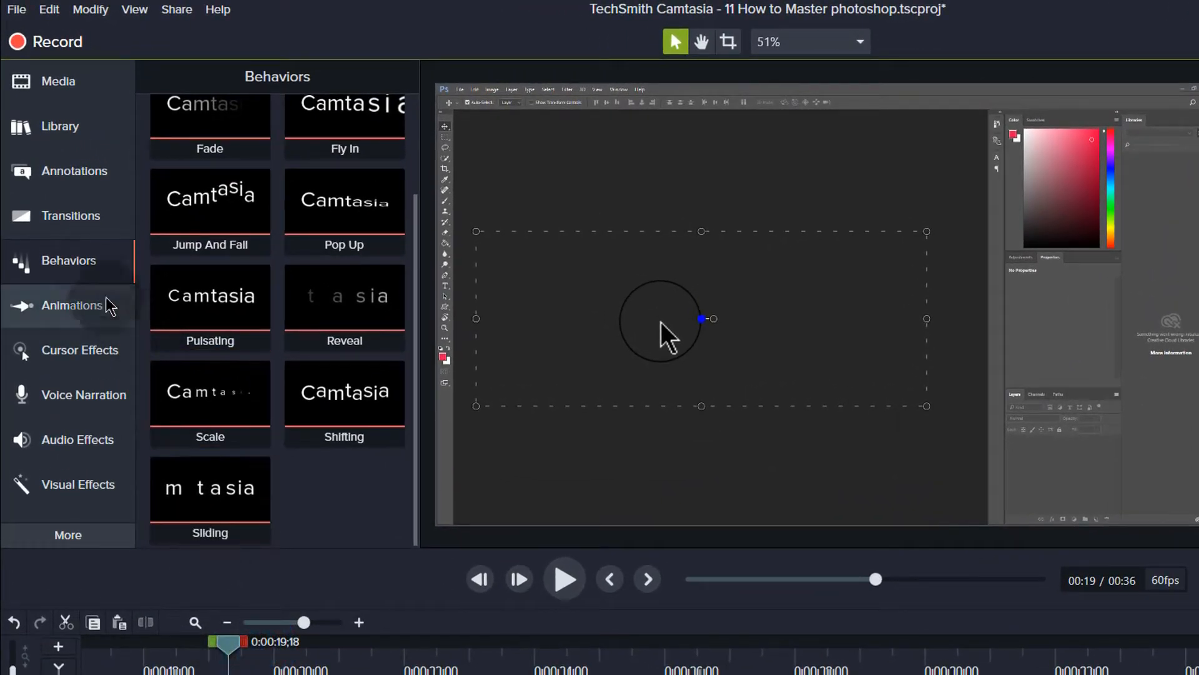
click(64, 307)
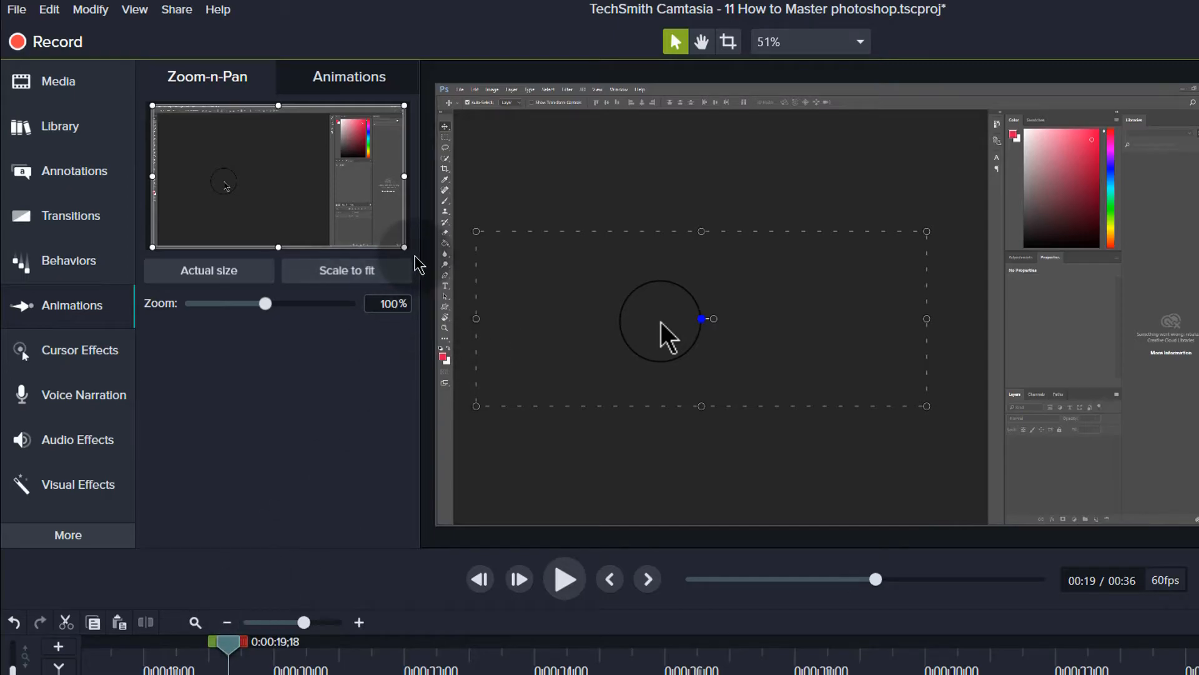
drag(401, 244, 285, 164)
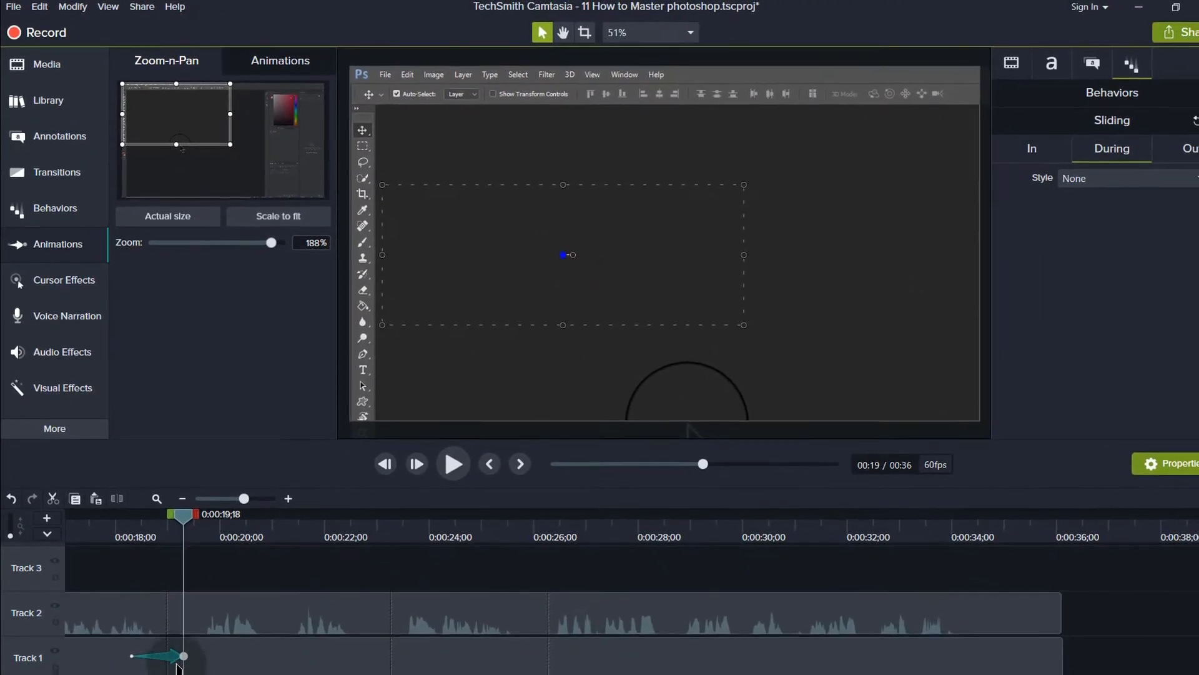
Lengthen the zoom animation on Track 1 to run from about 17 seconds to about 22.5 seconds
drag(187, 655, 218, 654)
drag(268, 655, 355, 656)
drag(131, 655, 76, 646)
Play the timeline through the lengthened zoom animation to preview it
drag(72, 521, 61, 523)
click(444, 468)
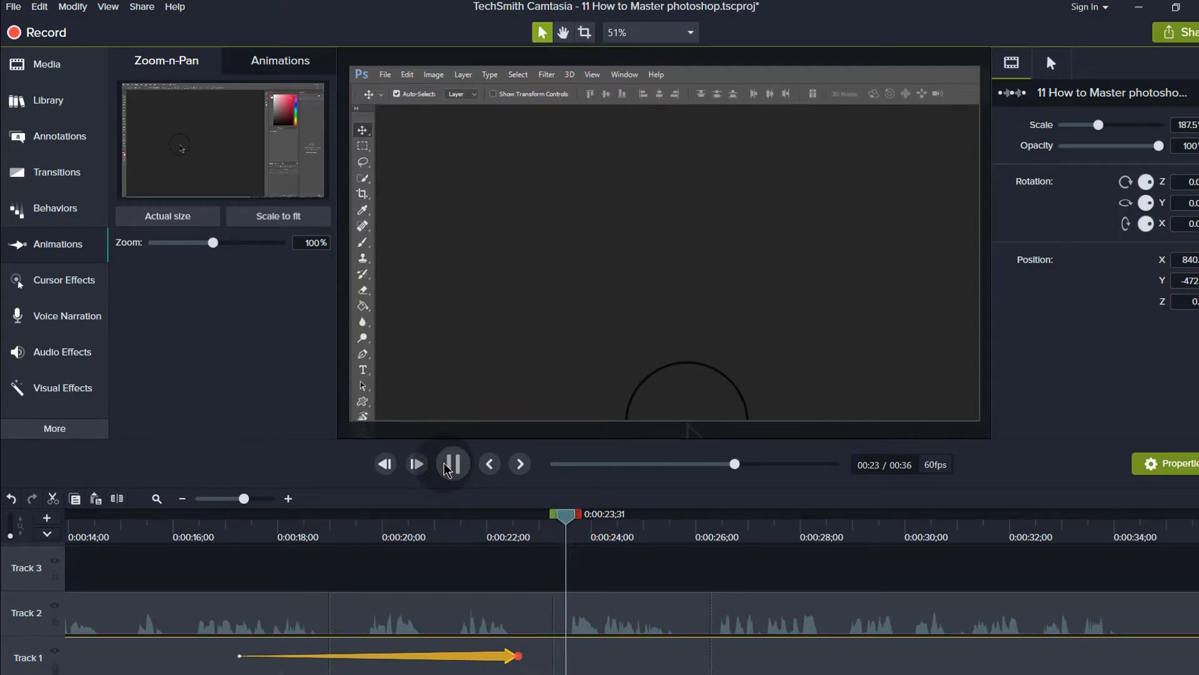
click(453, 465)
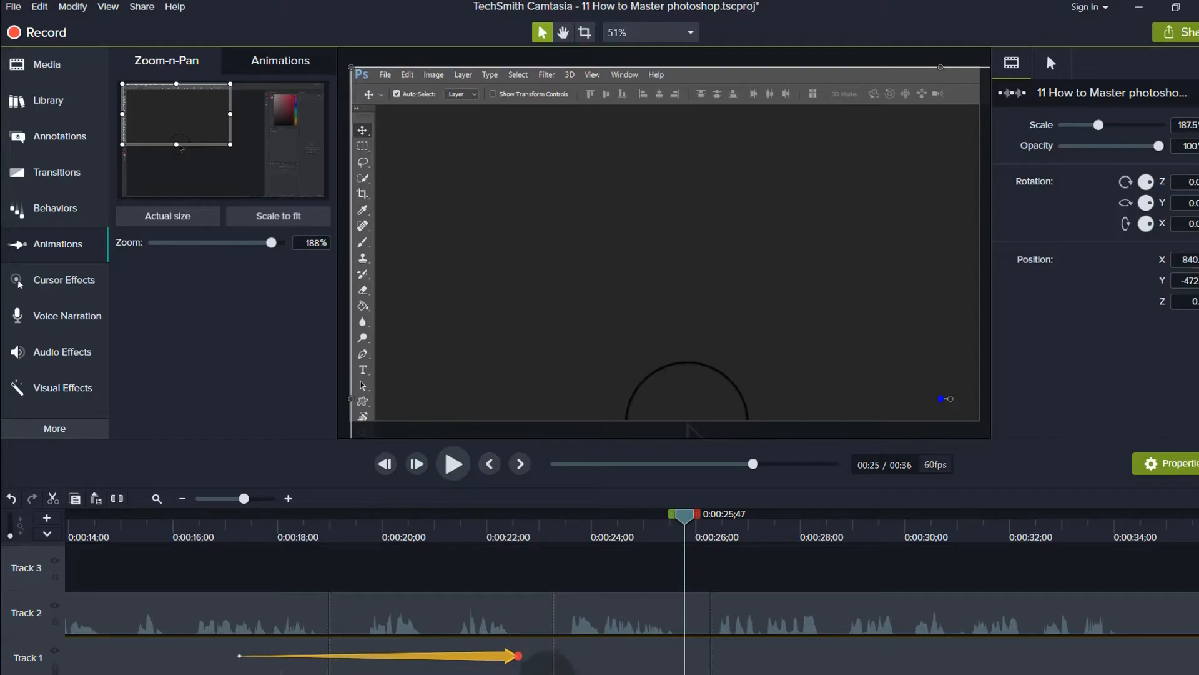
Add a second Zoom-n-Pan animation at 0:00:26;09, framing the color and properties panels at 148% zoom
scroll(631, 624, right, 2)
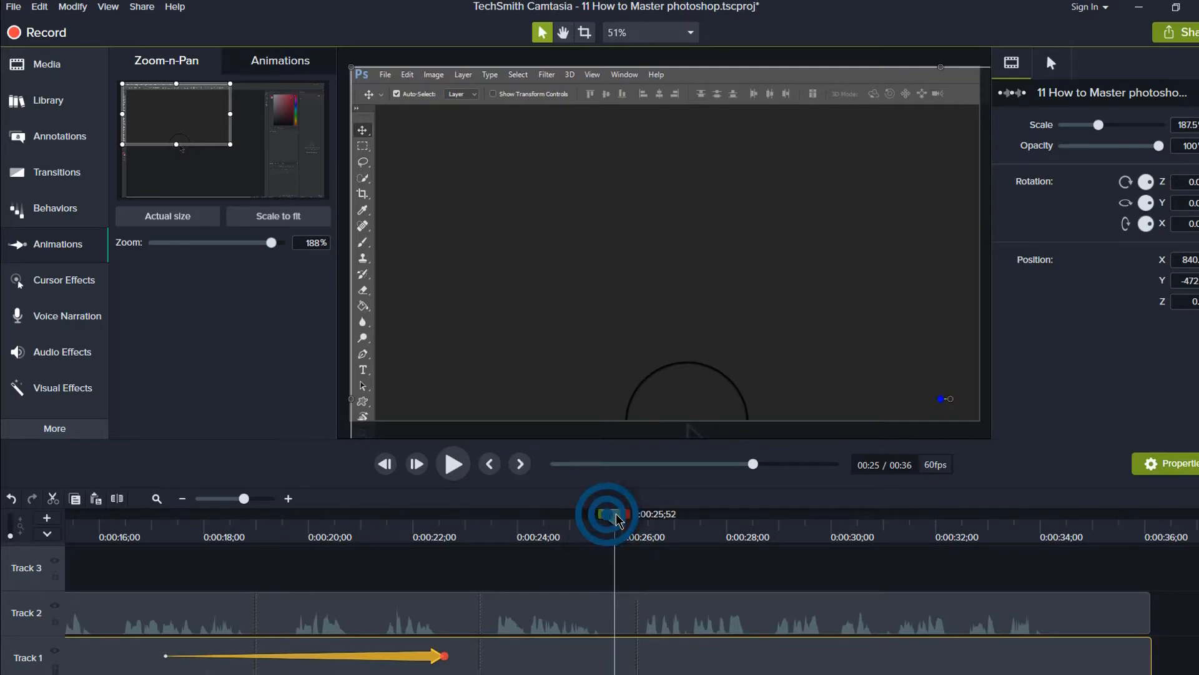
drag(230, 143, 325, 198)
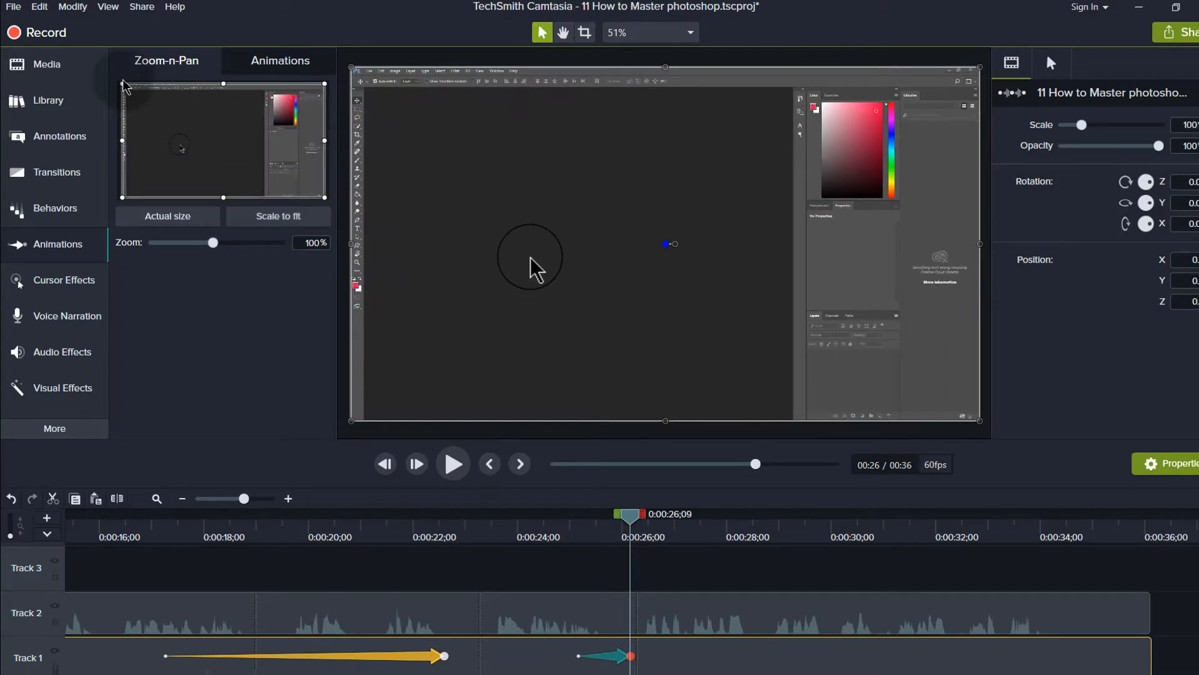
drag(120, 81, 188, 122)
drag(250, 152, 251, 120)
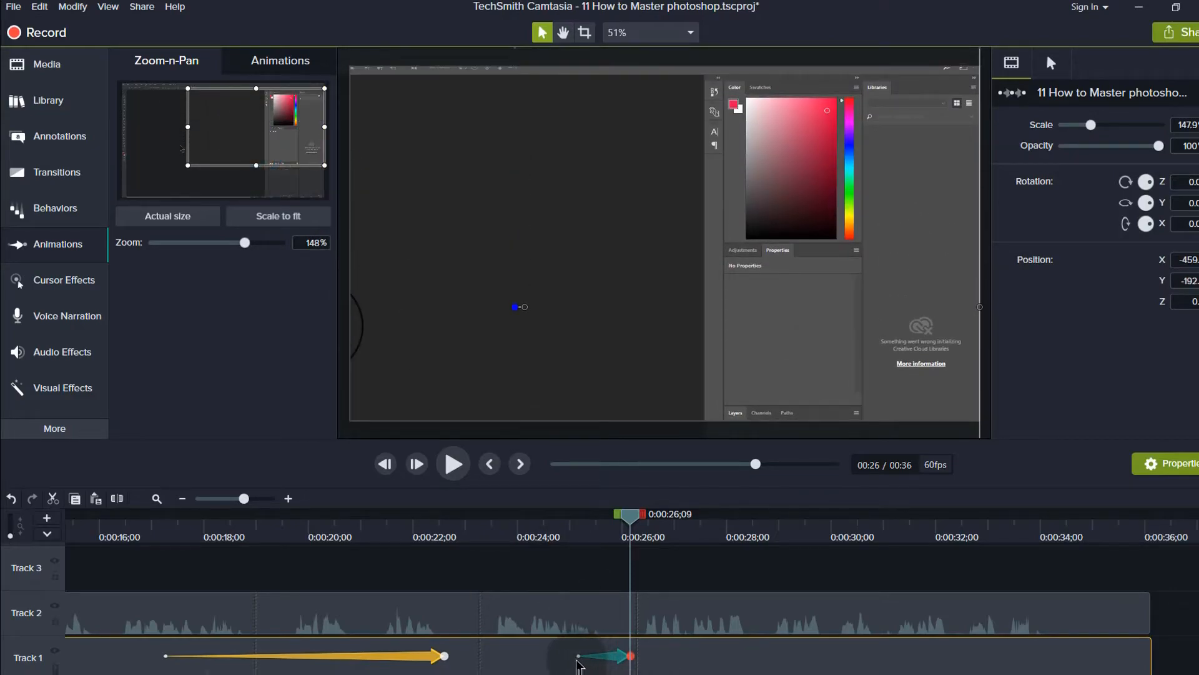
Lengthen the second zoom animation on Track 1 to run from about 24 to about 28 seconds and preview it
drag(632, 658, 718, 656)
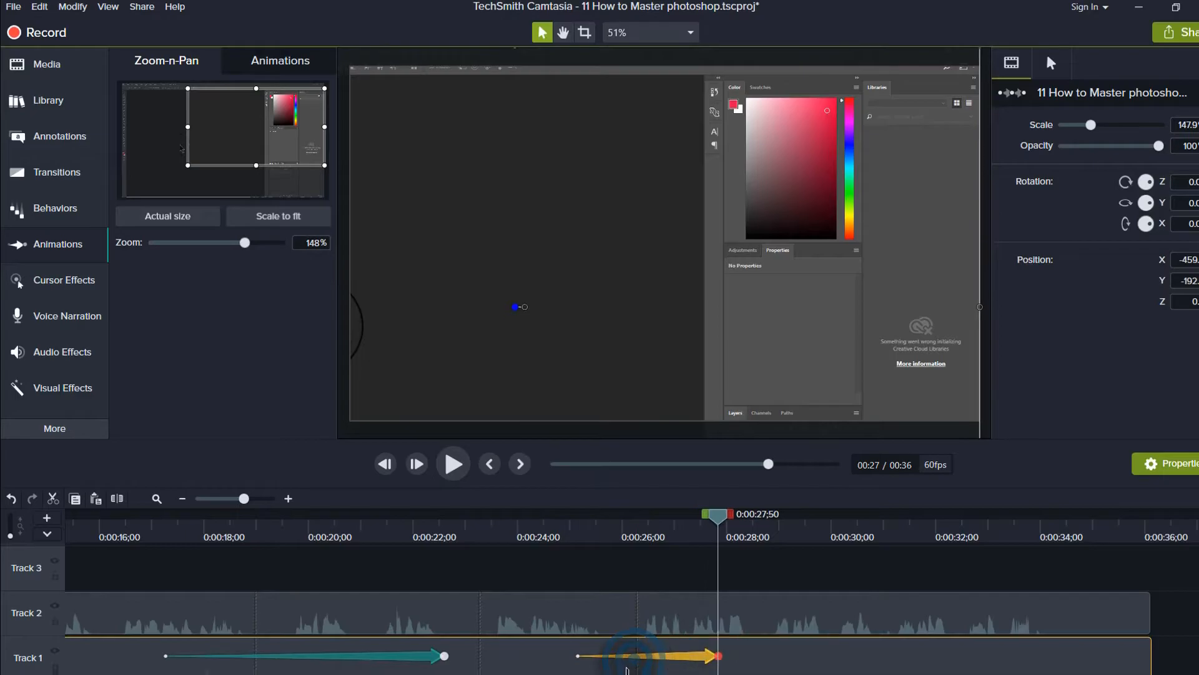
drag(581, 653, 528, 656)
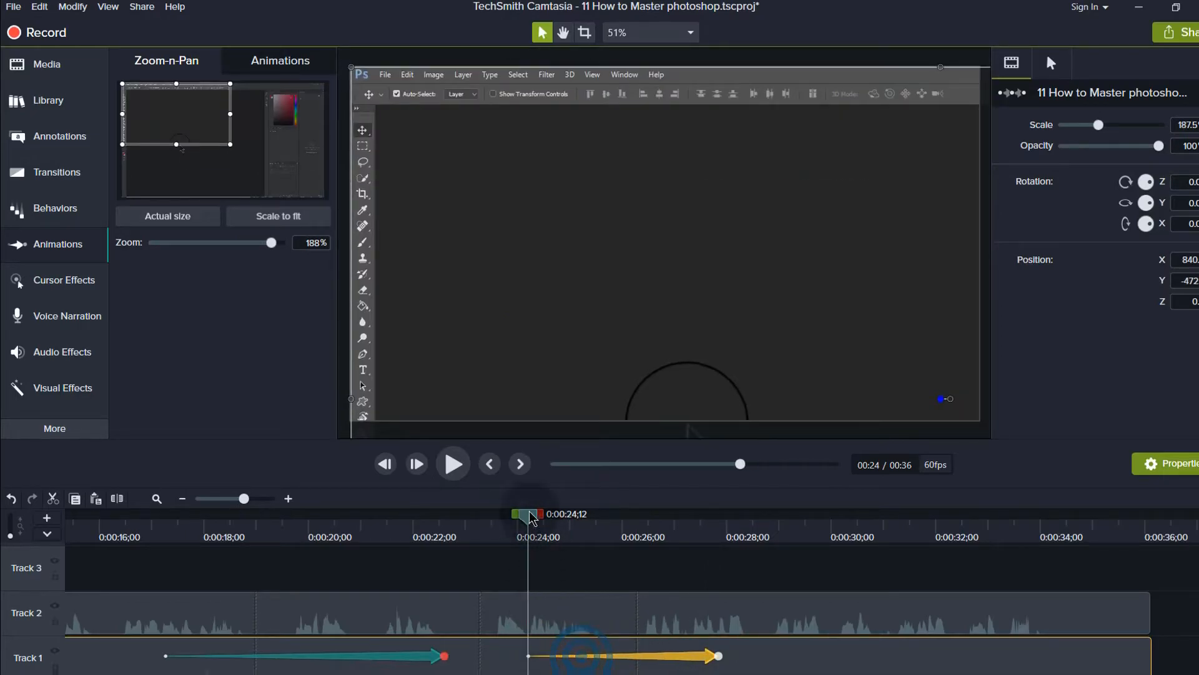
click(456, 465)
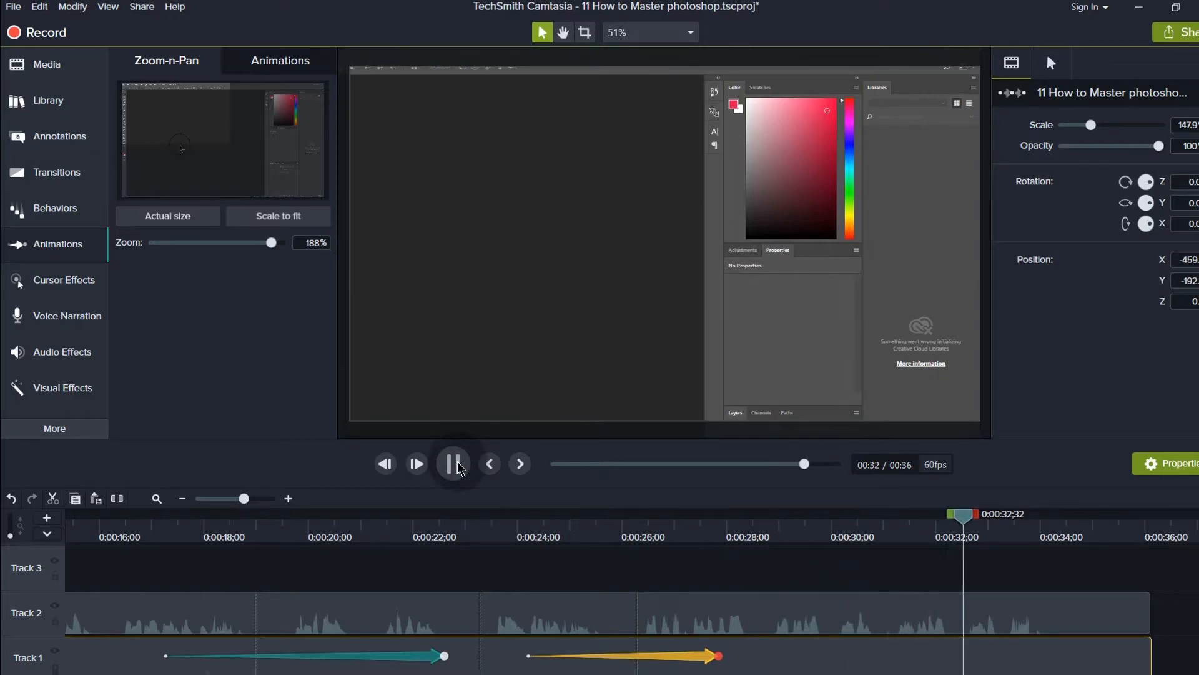
click(458, 466)
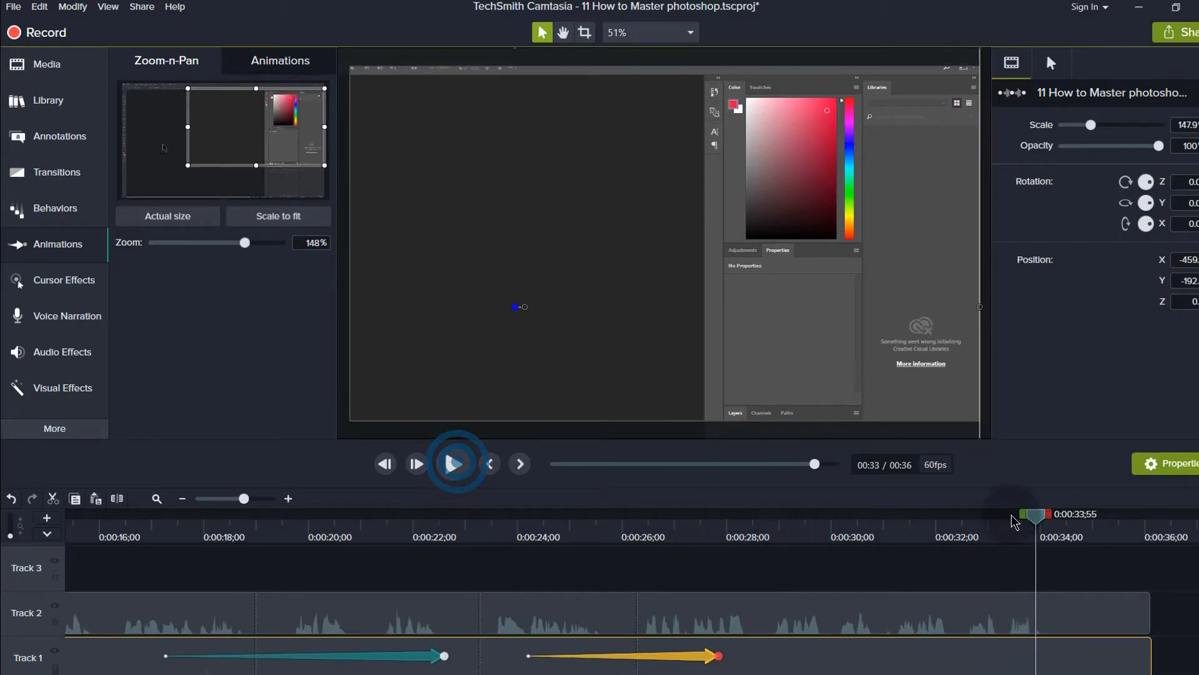
Cut the stretch from about 29 seconds to 0:00:31;14 out of the timeline after playing through that part
drag(1016, 522, 638, 514)
click(456, 463)
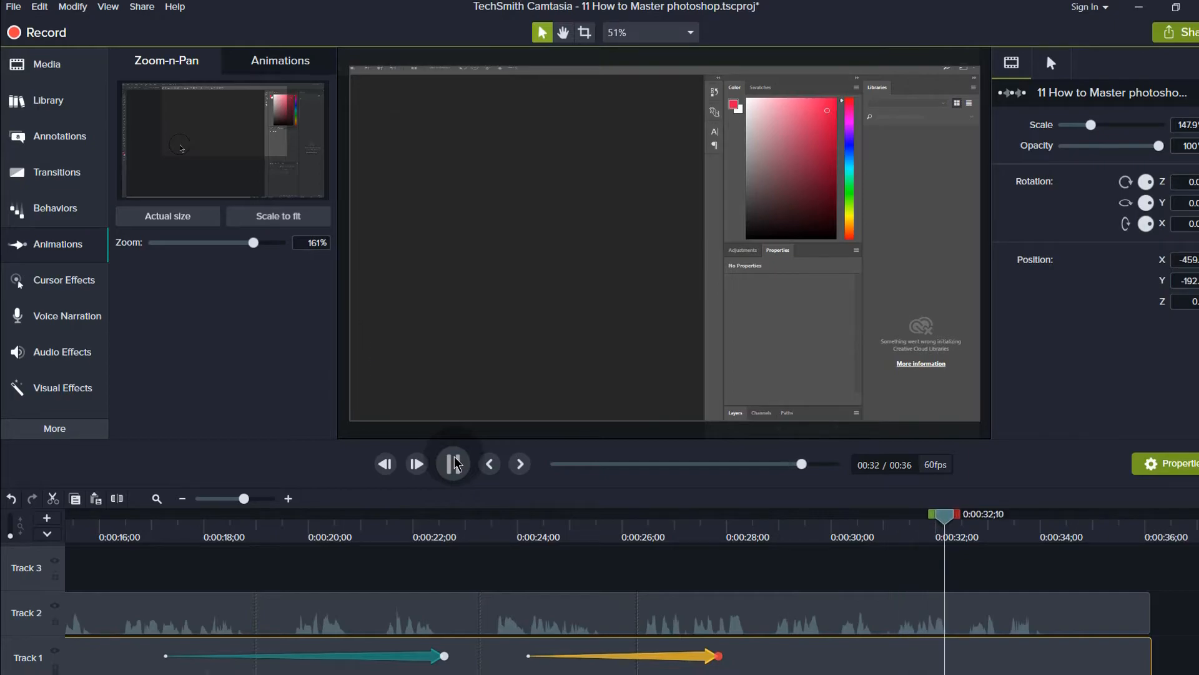
click(455, 463)
drag(970, 518, 893, 523)
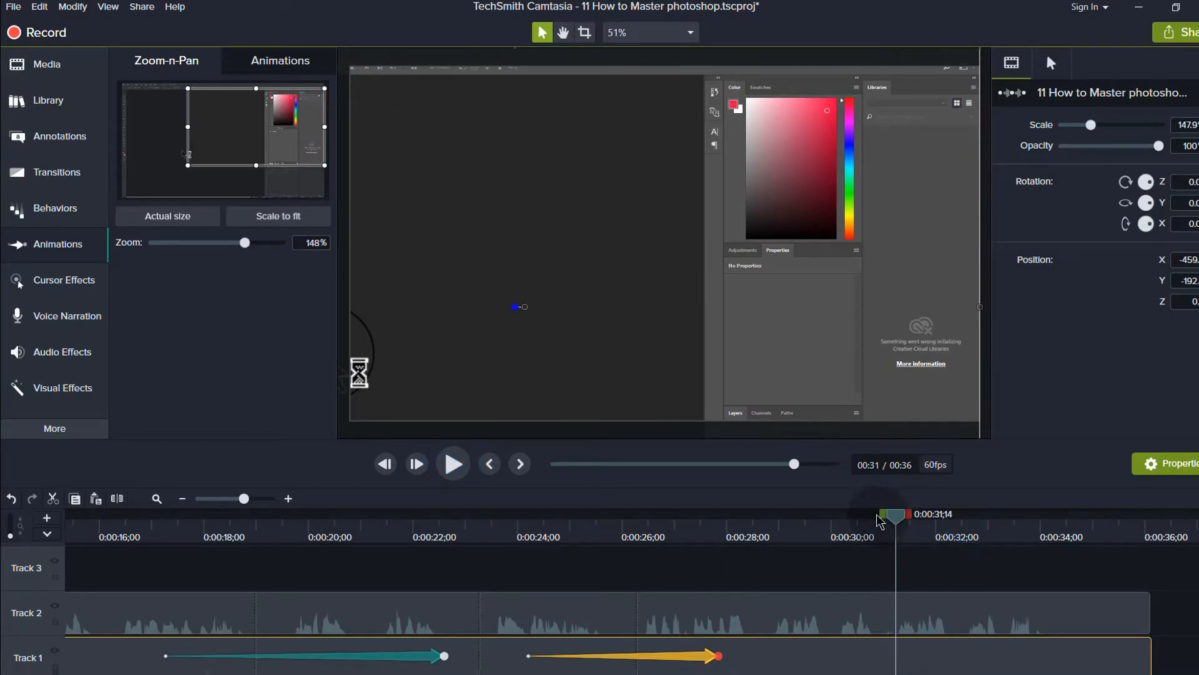
drag(882, 520, 768, 516)
click(454, 463)
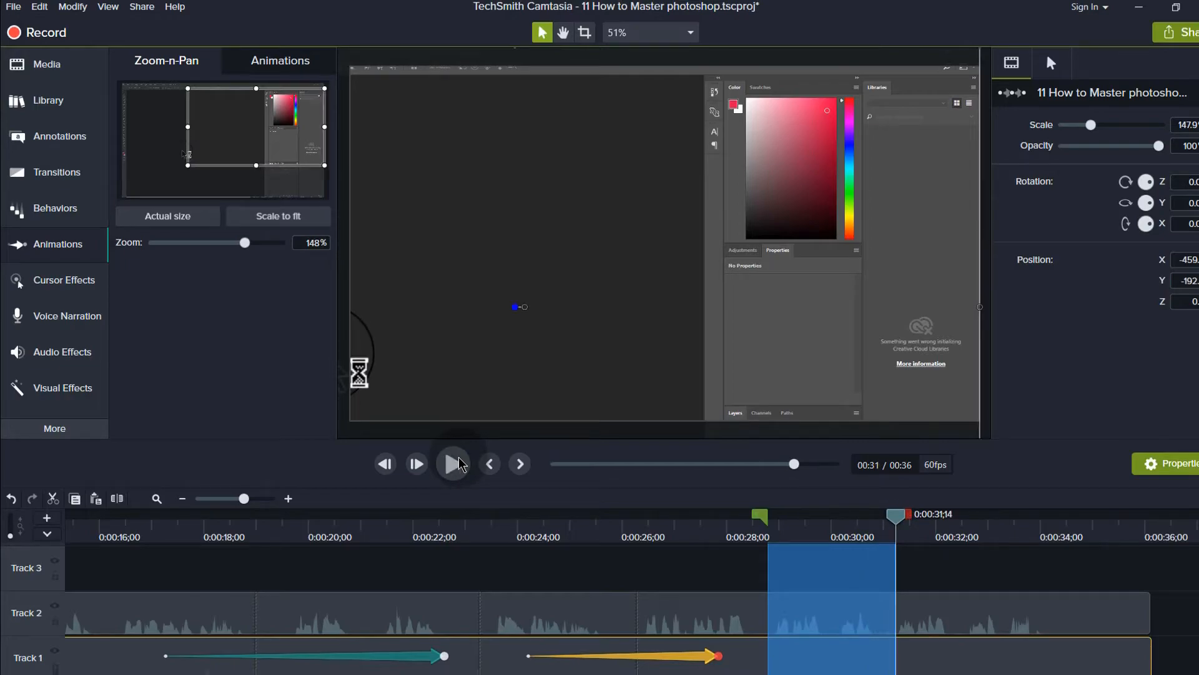
key(ctrl+x)
Play the timeline from 0:00:26;33 across the new cut to check it
drag(769, 516, 651, 514)
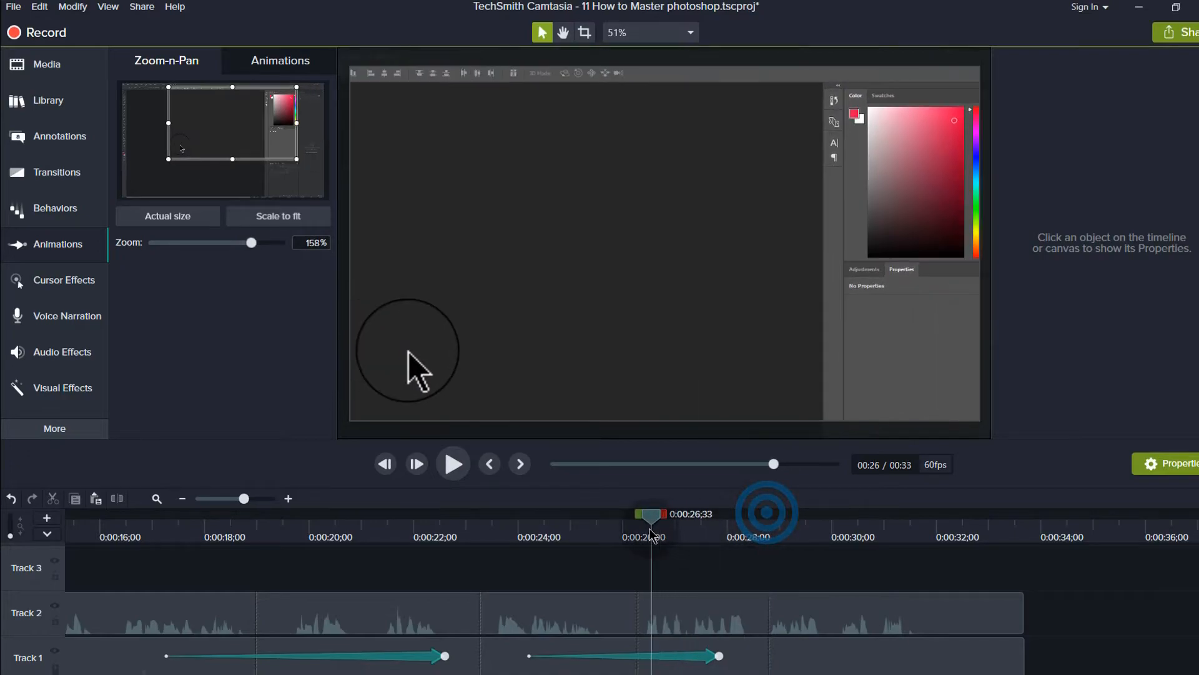
click(453, 461)
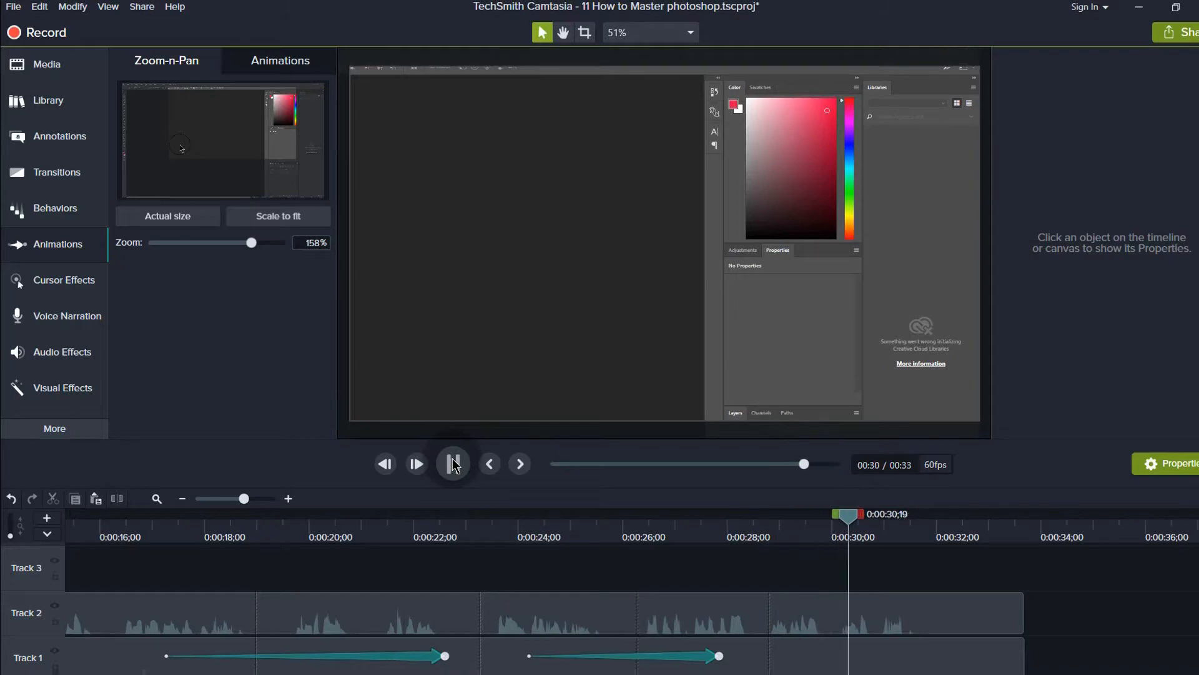
click(453, 463)
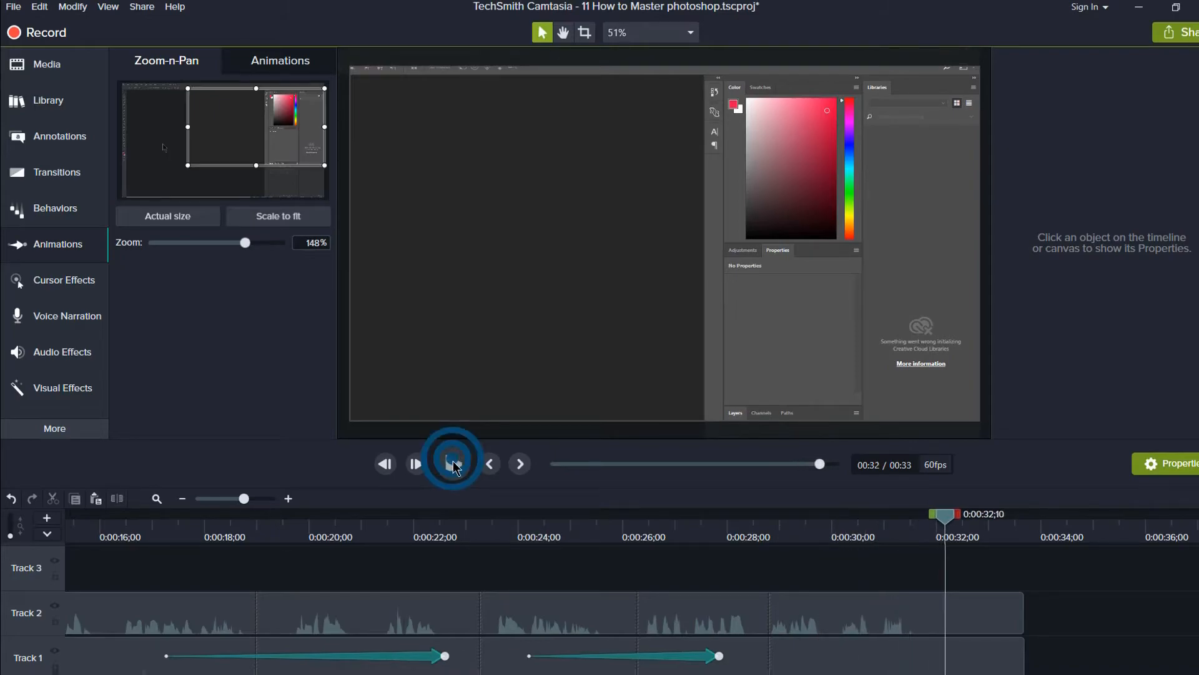
Look through the Library and the Media Bin assets and select the audio clip on Track 2
click(55, 105)
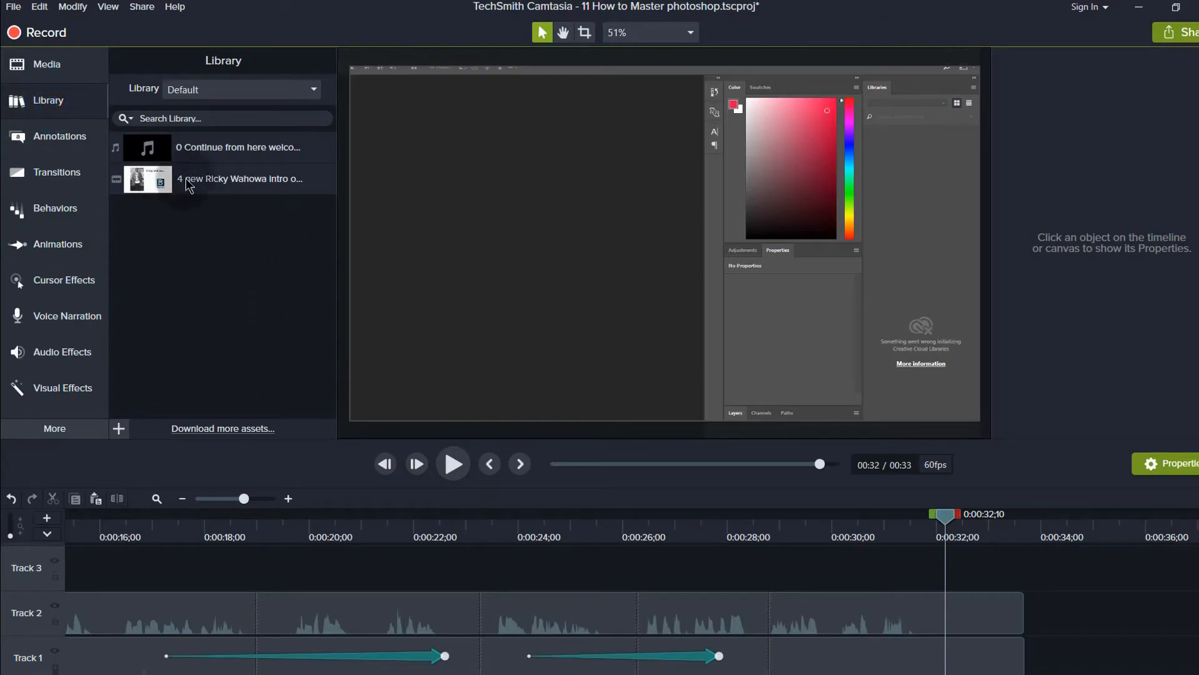
click(45, 67)
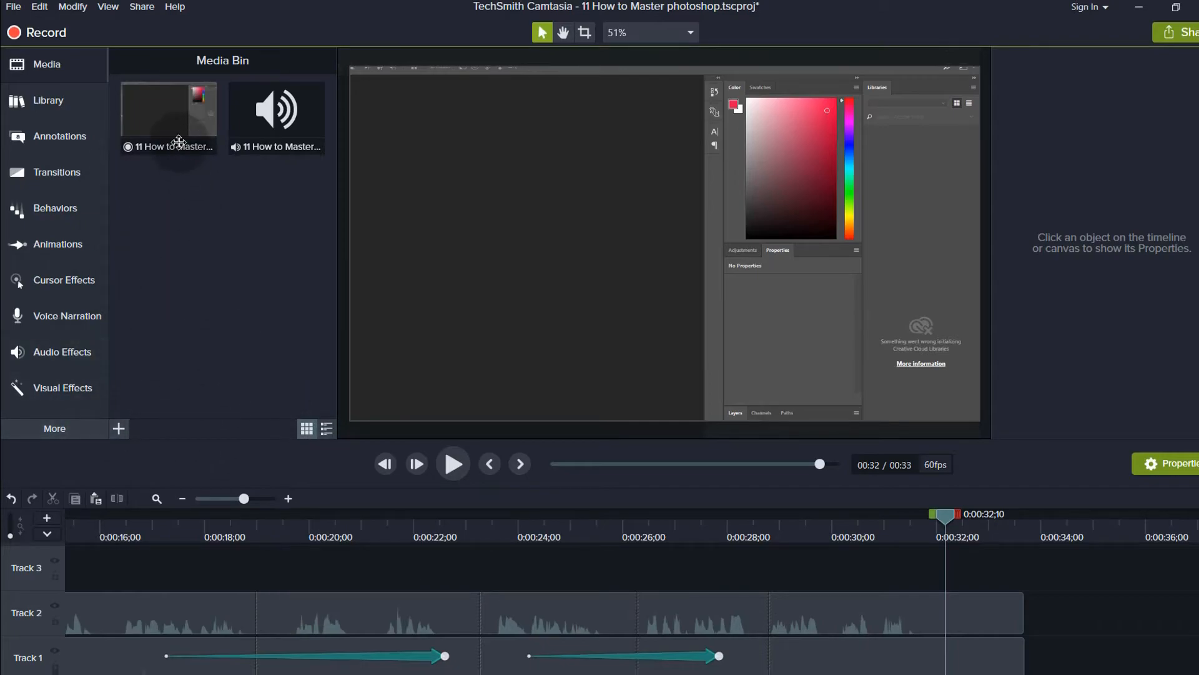
click(200, 609)
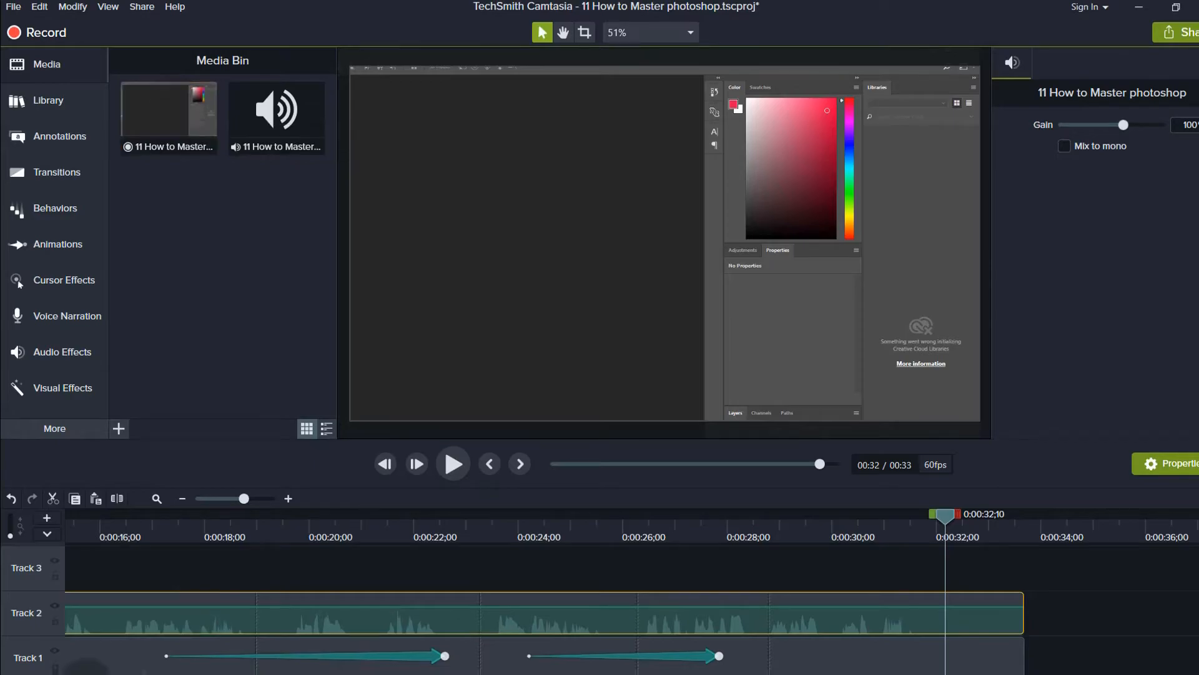
Reduce the editor window's size, switch to File Explorer and open the Pictures folder
double_click(405, 11)
drag(405, 25, 356, 25)
click(1010, 551)
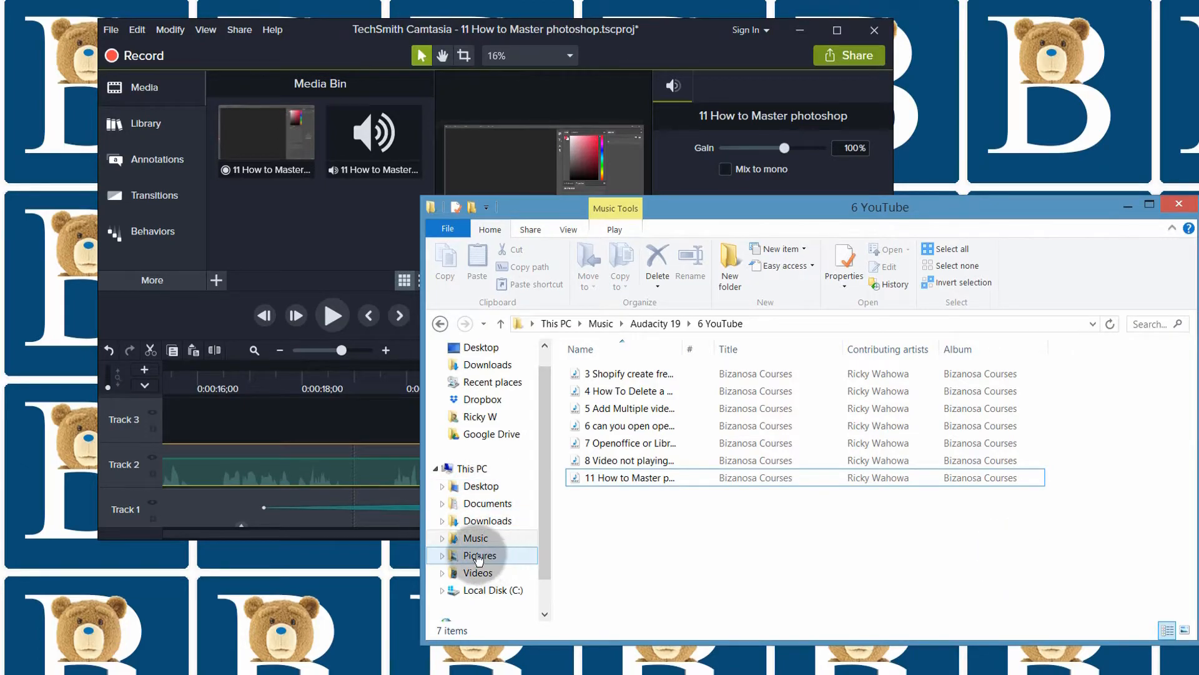
click(479, 556)
Place 1 ps.png from the tuts folder on Track 3 starting at 0:00:17;27 and maximize the Camtasia window
drag(685, 232, 711, 301)
click(636, 458)
drag(636, 458, 275, 429)
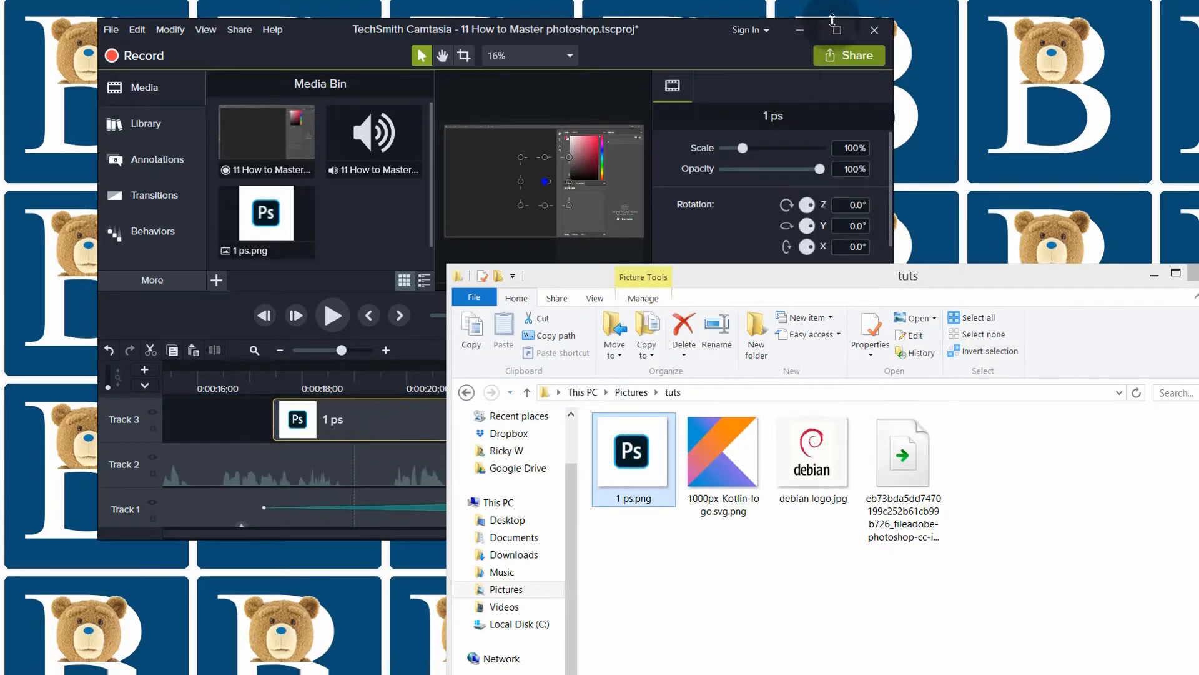
click(841, 36)
click(139, 223)
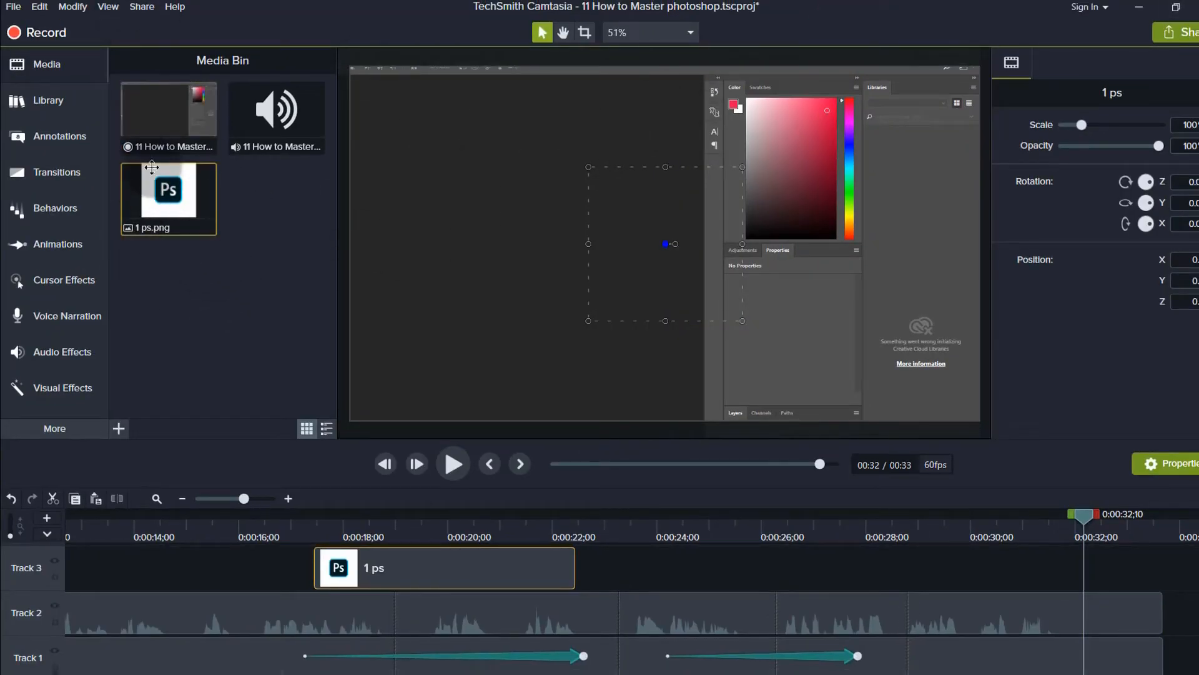
click(53, 103)
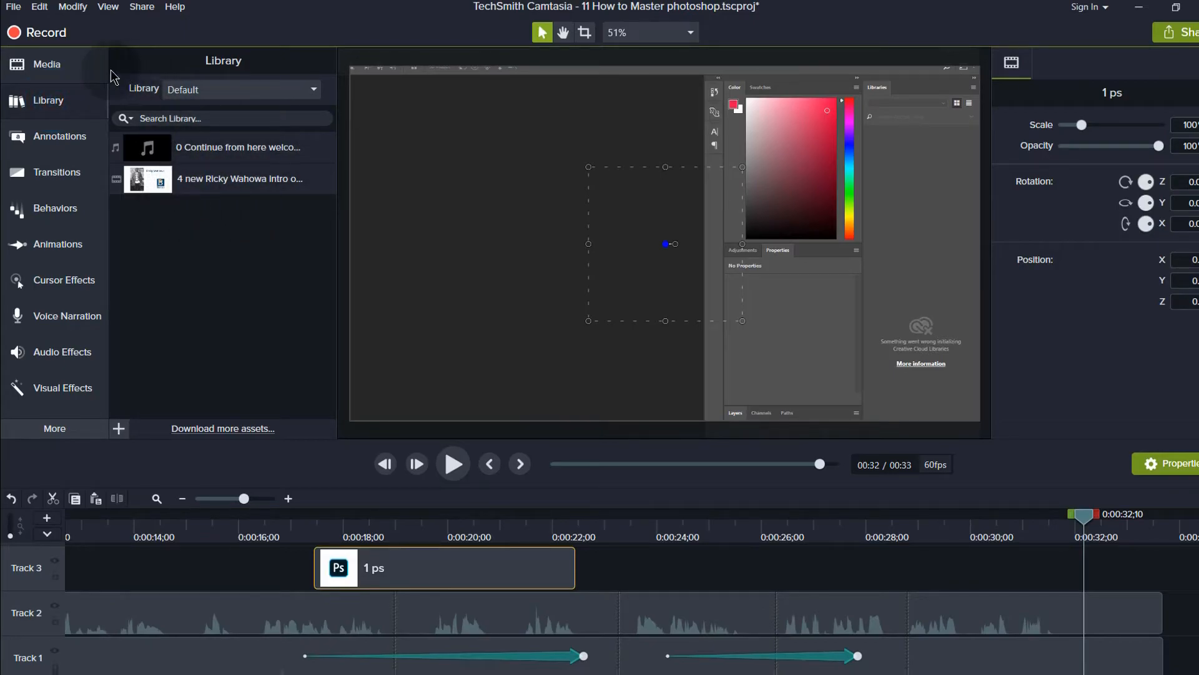
click(38, 65)
right_click(166, 185)
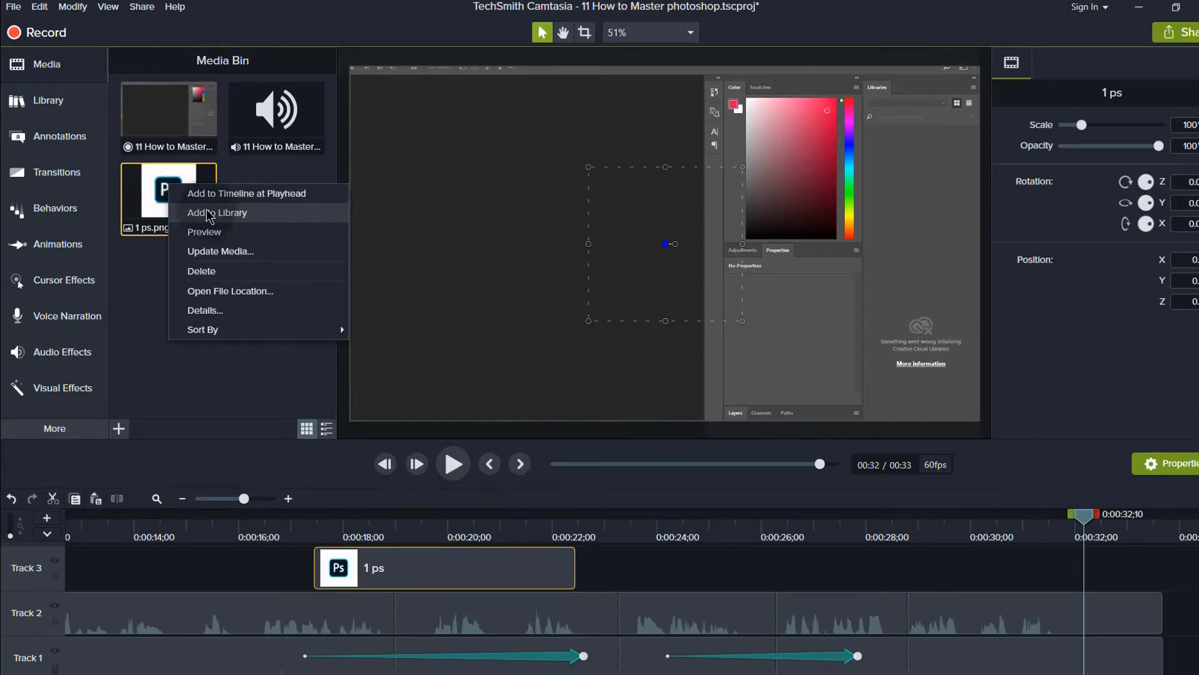
click(220, 214)
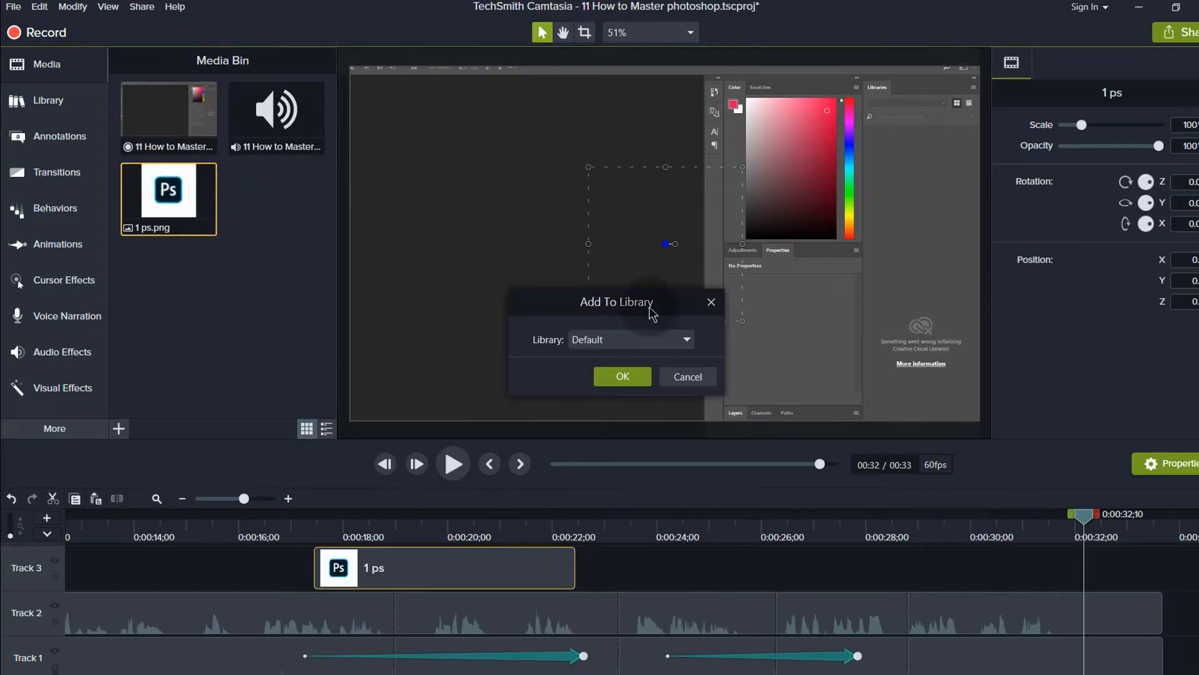
click(693, 382)
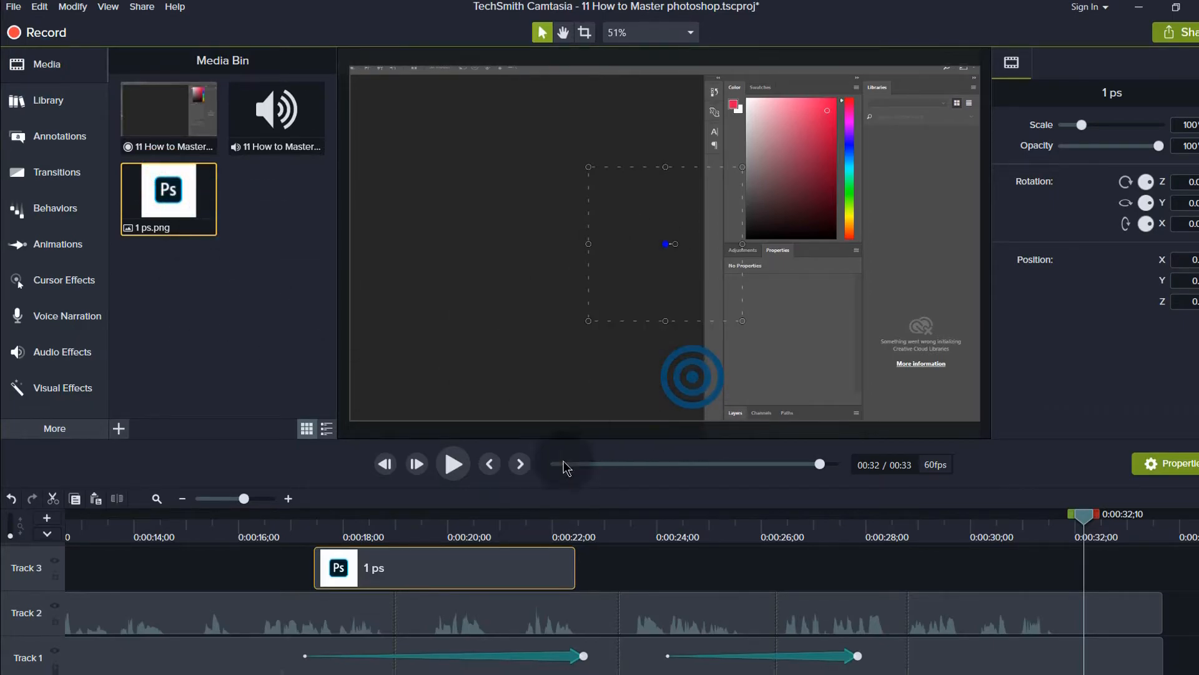
Shorten the 1 ps clip on Track 3 to a duration of 0:00:03;39 and shift it slightly later on the track
click(406, 520)
drag(407, 520, 373, 519)
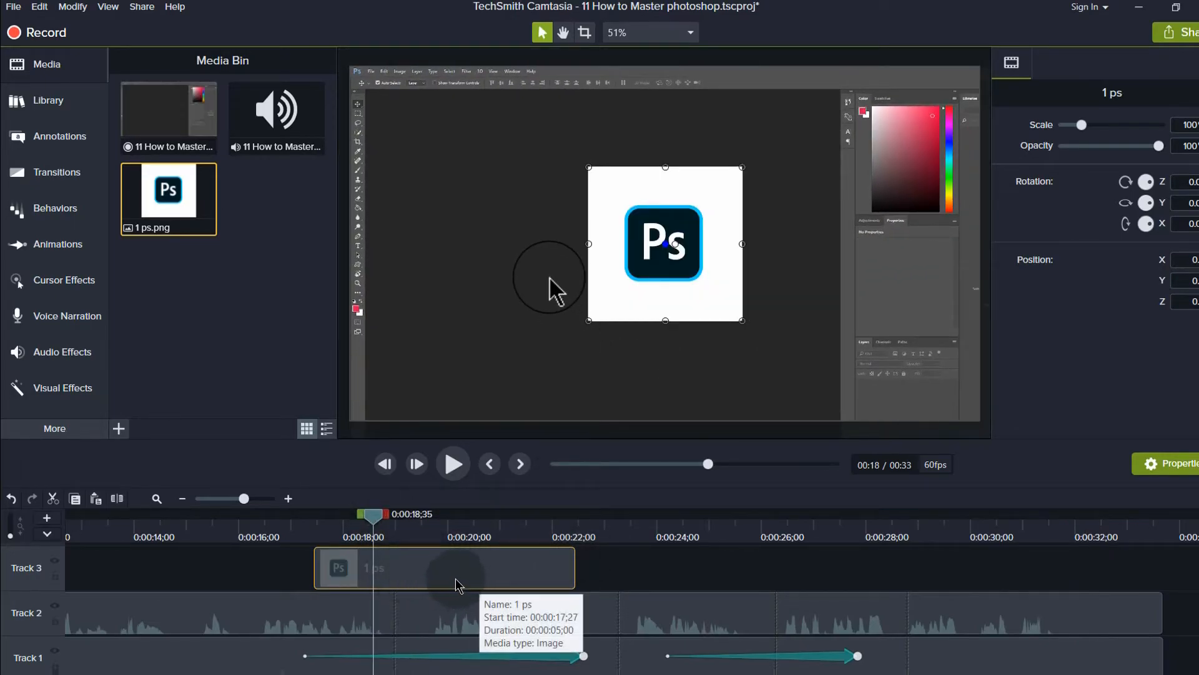
mouse_move(574, 559)
mouse_down()
mouse_move(489, 559)
mouse_move(669, 557)
mouse_move(493, 557)
mouse_move(551, 557)
mouse_up()
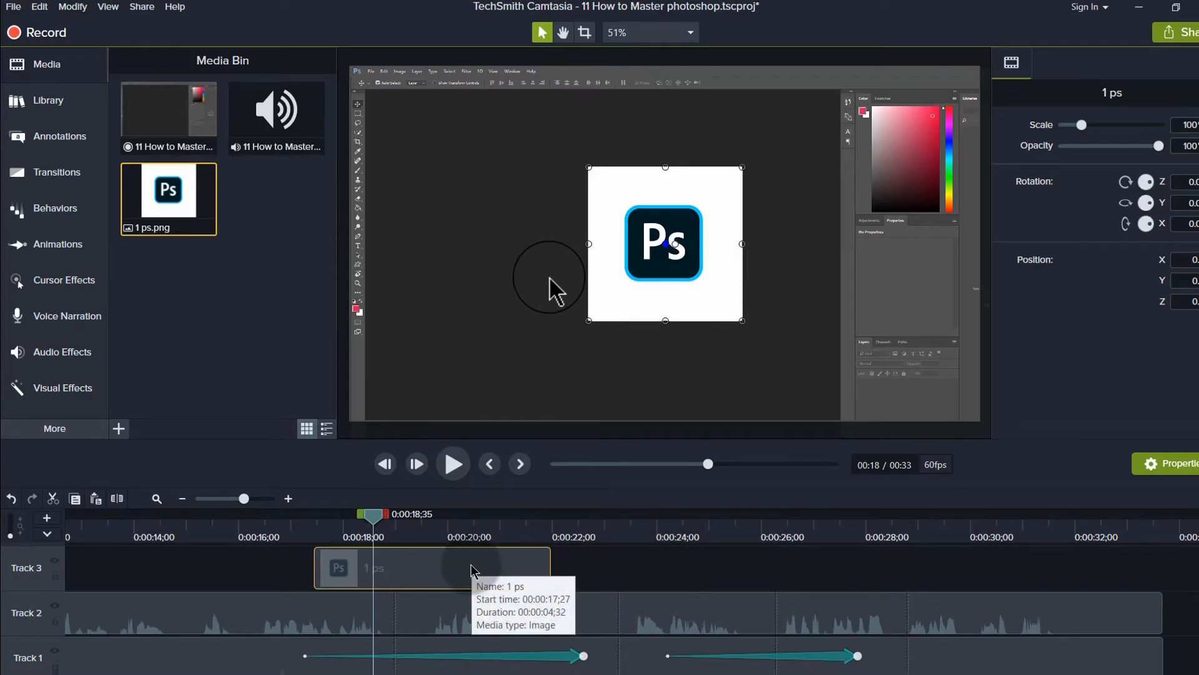
drag(373, 513, 492, 534)
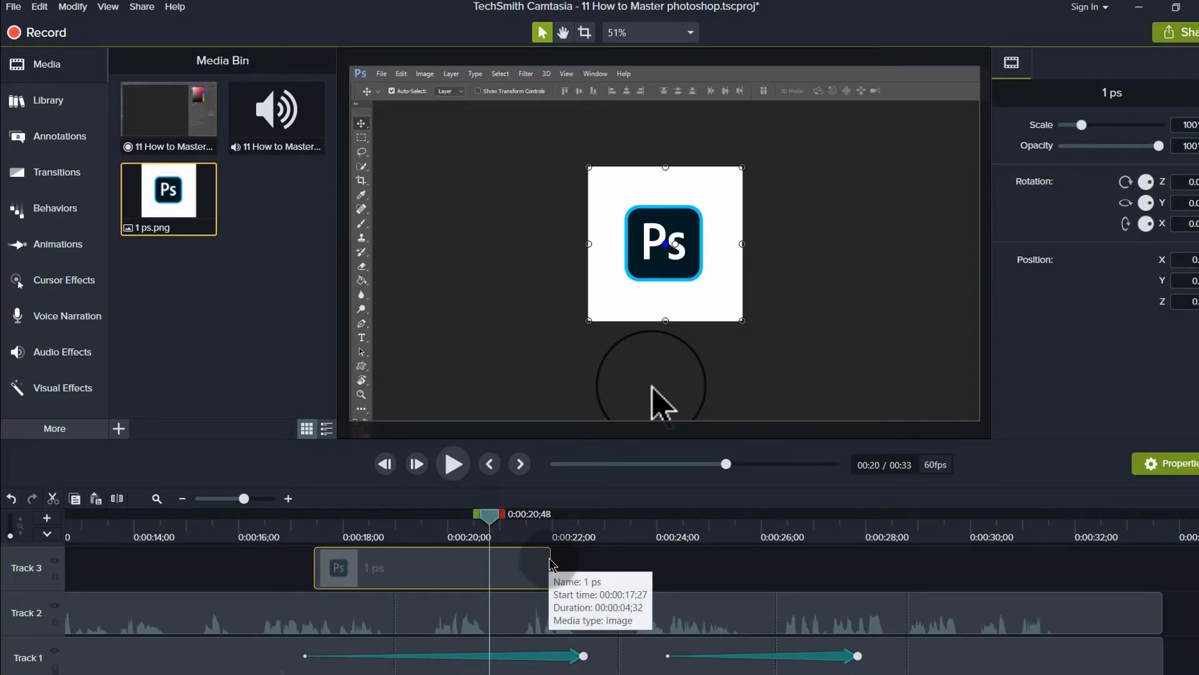
drag(550, 562, 505, 553)
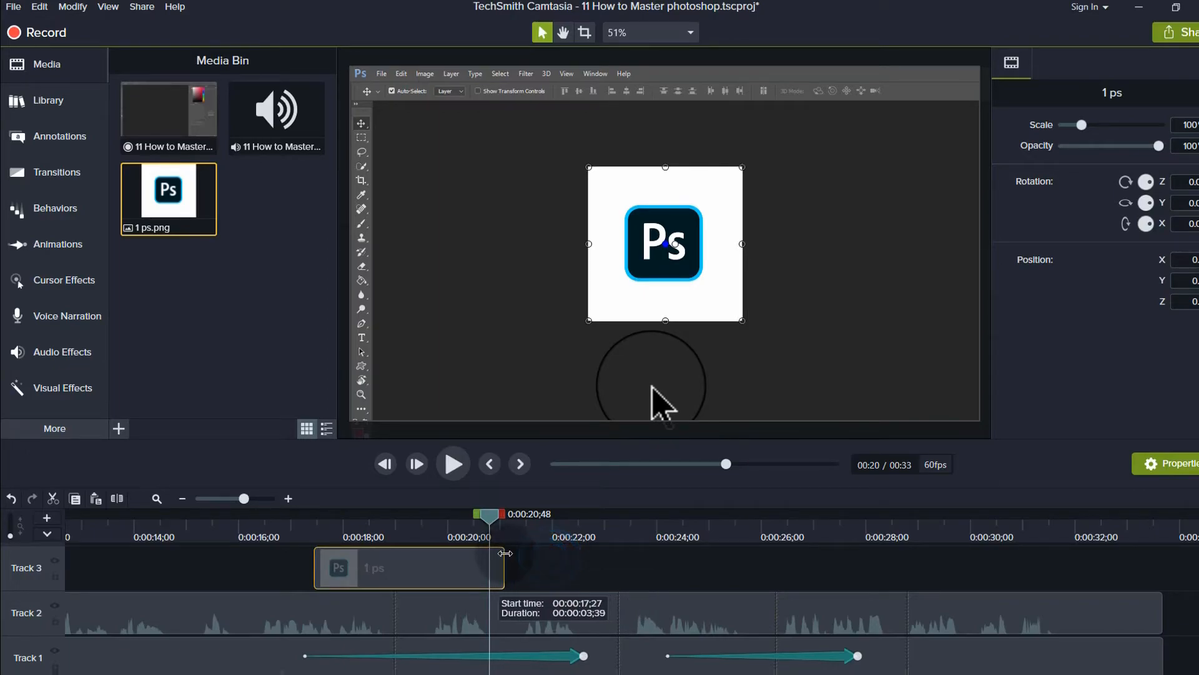
drag(368, 565, 384, 567)
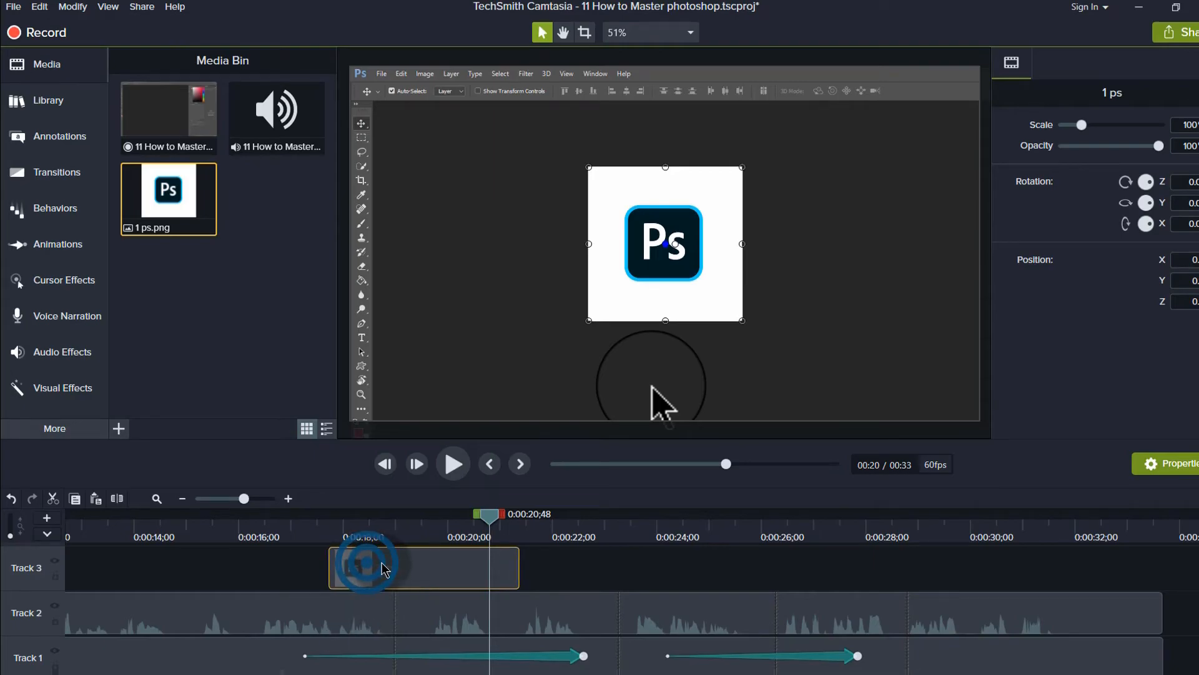
Move the Ps logo on the canvas to about X 507, Y -90, and extend its clip's start back to 0:00:17;01
drag(650, 243, 816, 271)
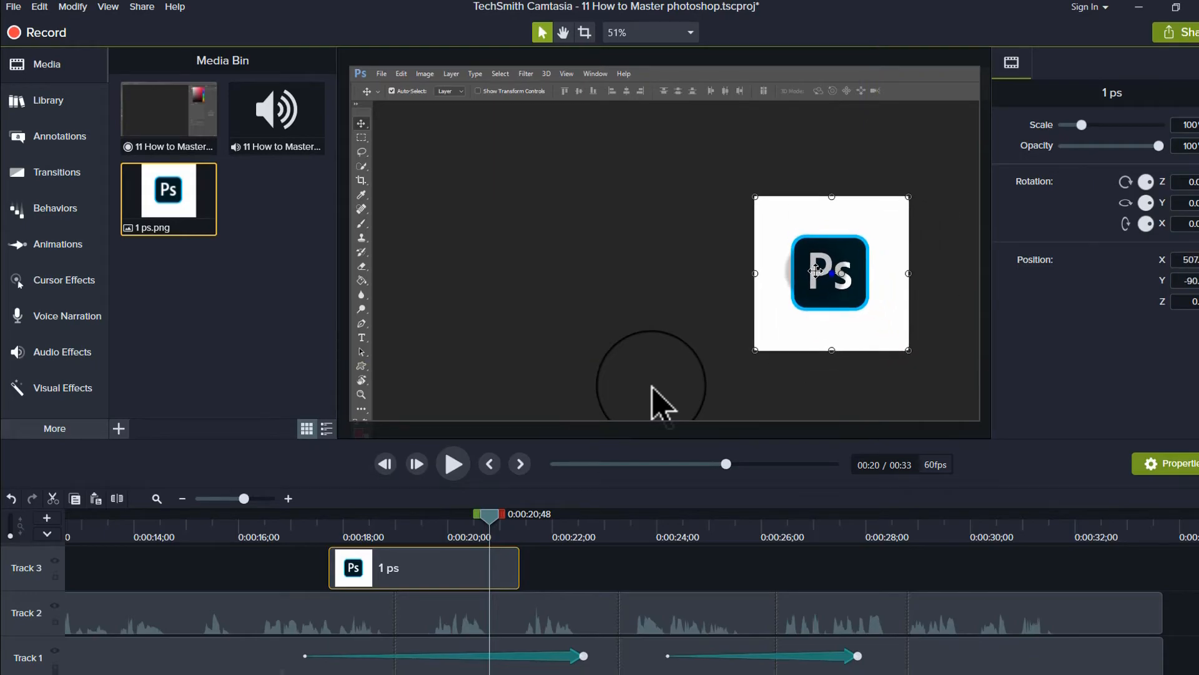
drag(495, 516, 391, 523)
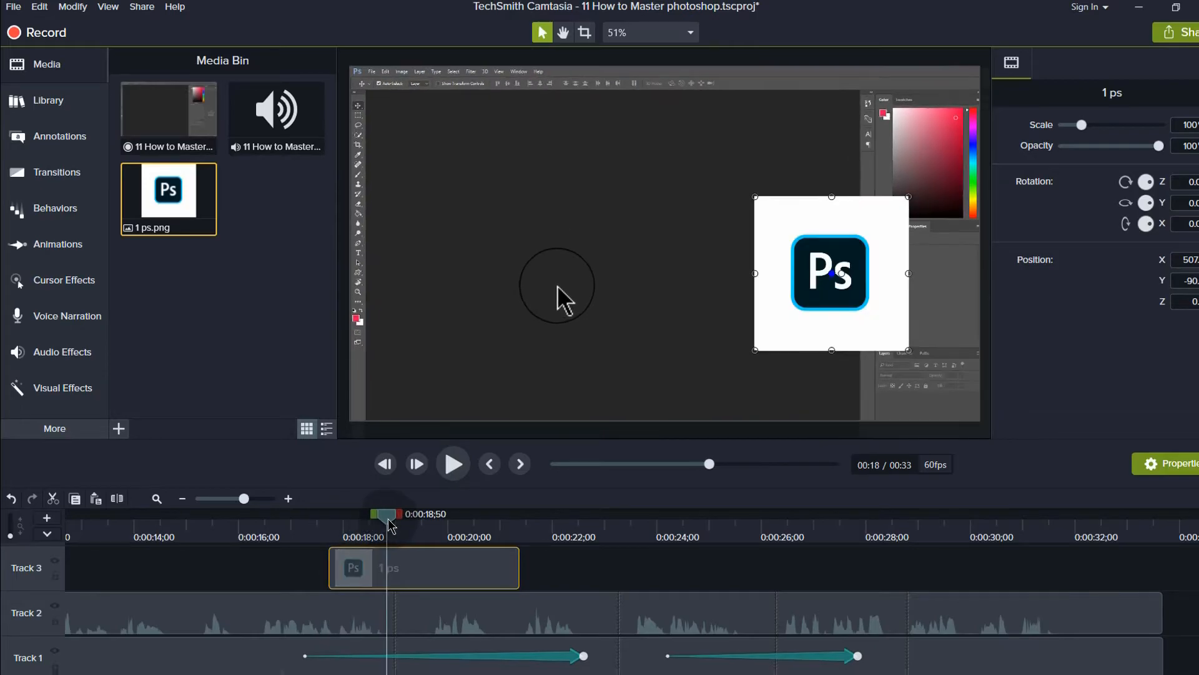
drag(365, 575, 291, 553)
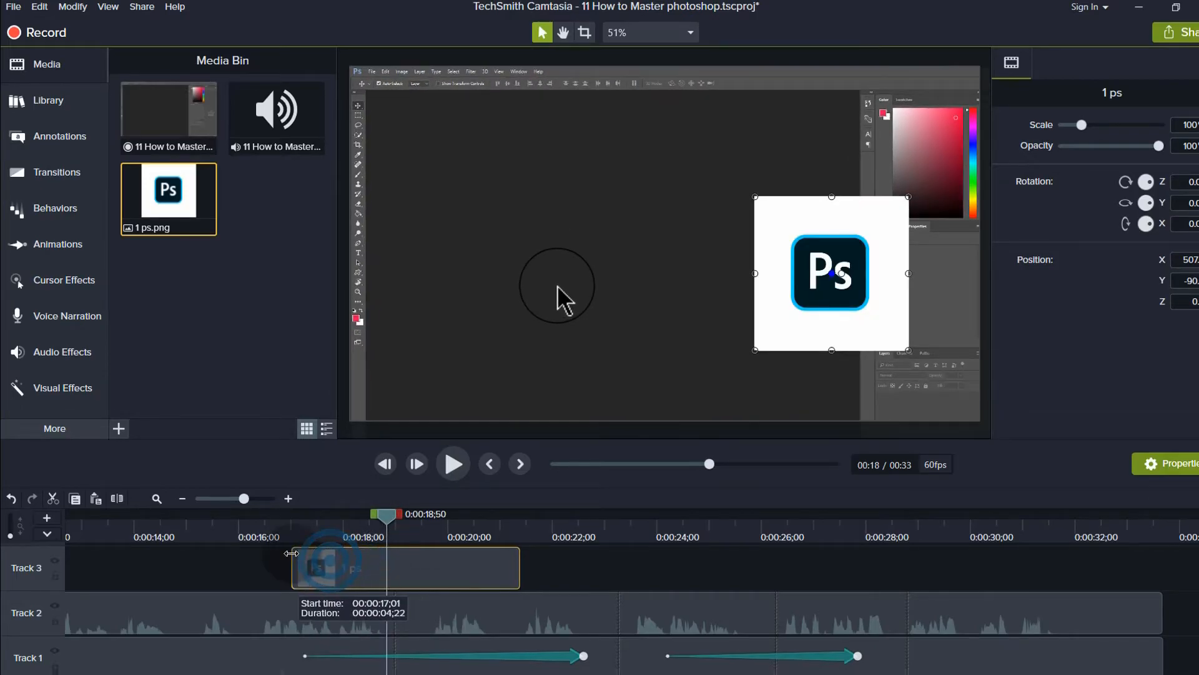
Apply the Flip transition to both ends of the 1 ps clip and play it from 0:00:16;53
click(364, 576)
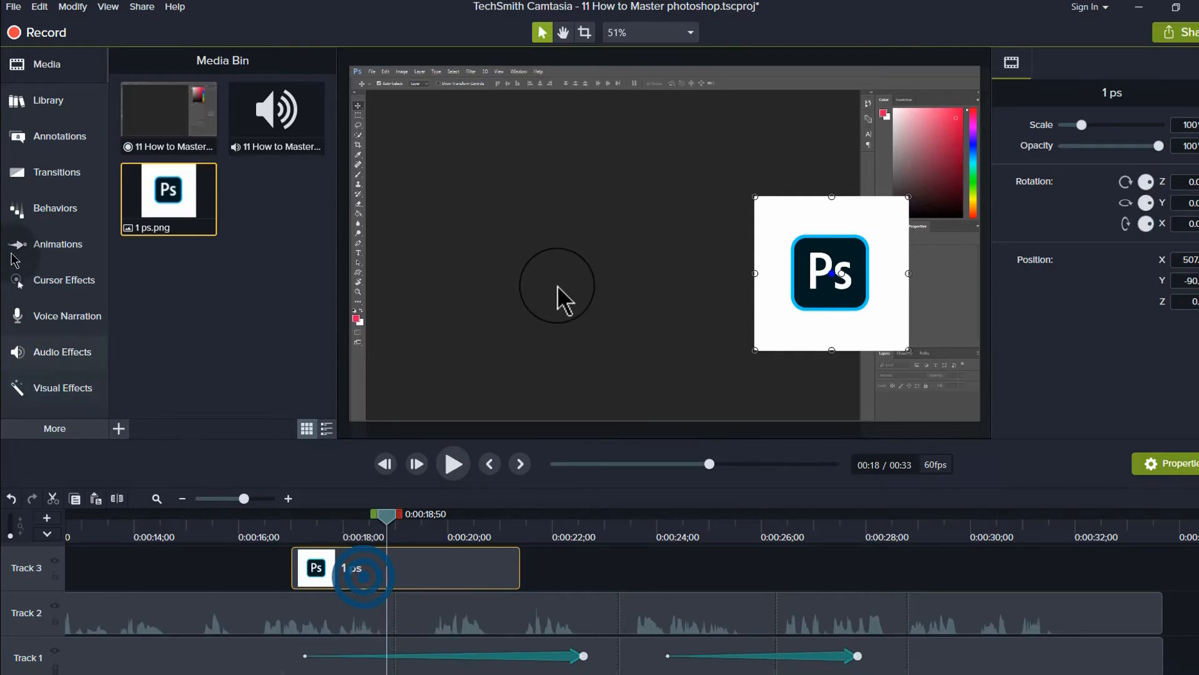
click(56, 175)
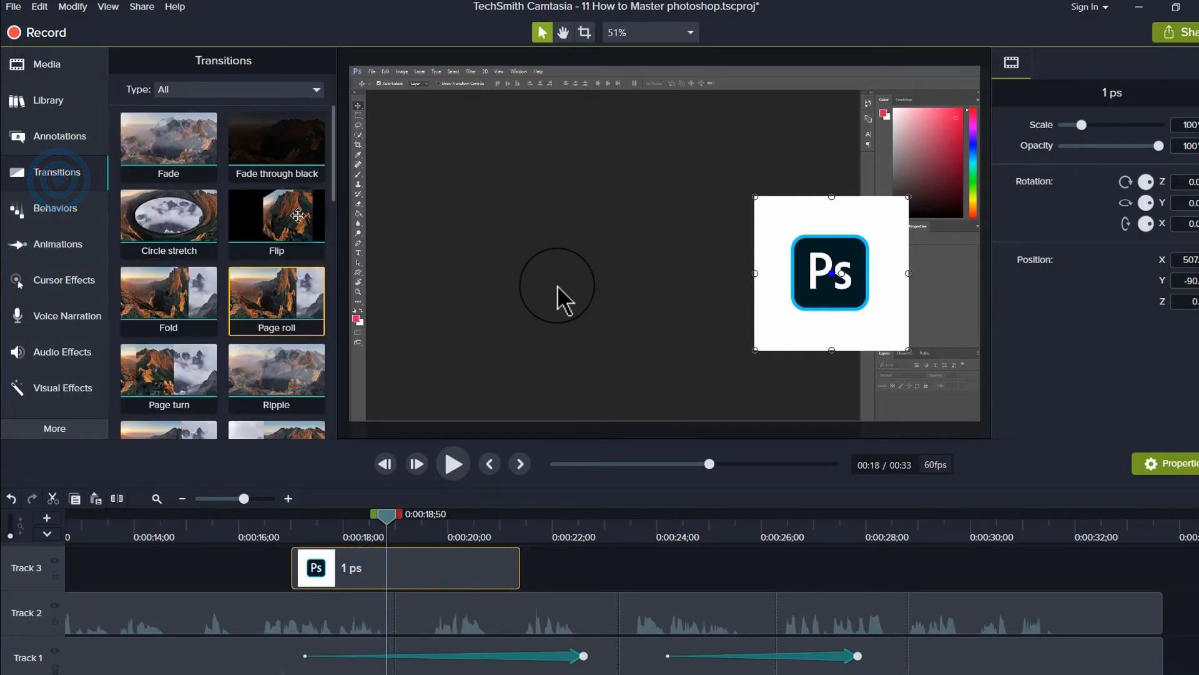
drag(270, 204, 361, 571)
drag(381, 513, 283, 513)
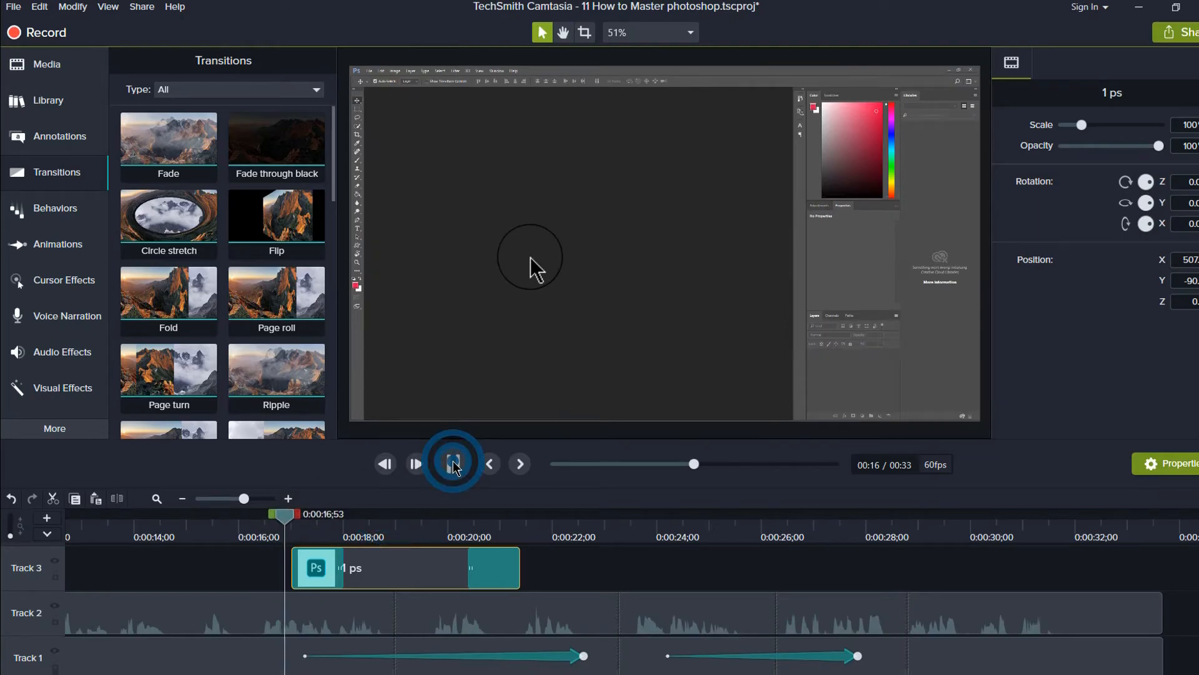
click(454, 463)
Replace the 1 ps clip's opening transition with Fold and preview it
click(317, 568)
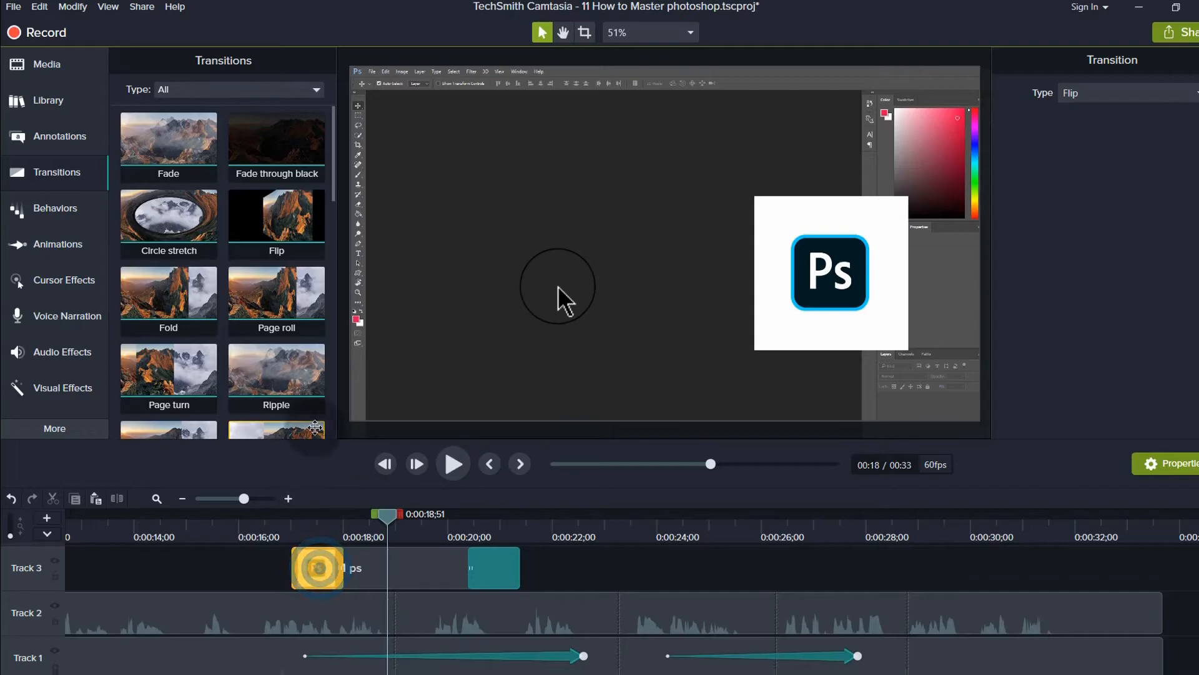
click(164, 280)
drag(184, 317, 311, 571)
drag(389, 514, 283, 532)
click(454, 465)
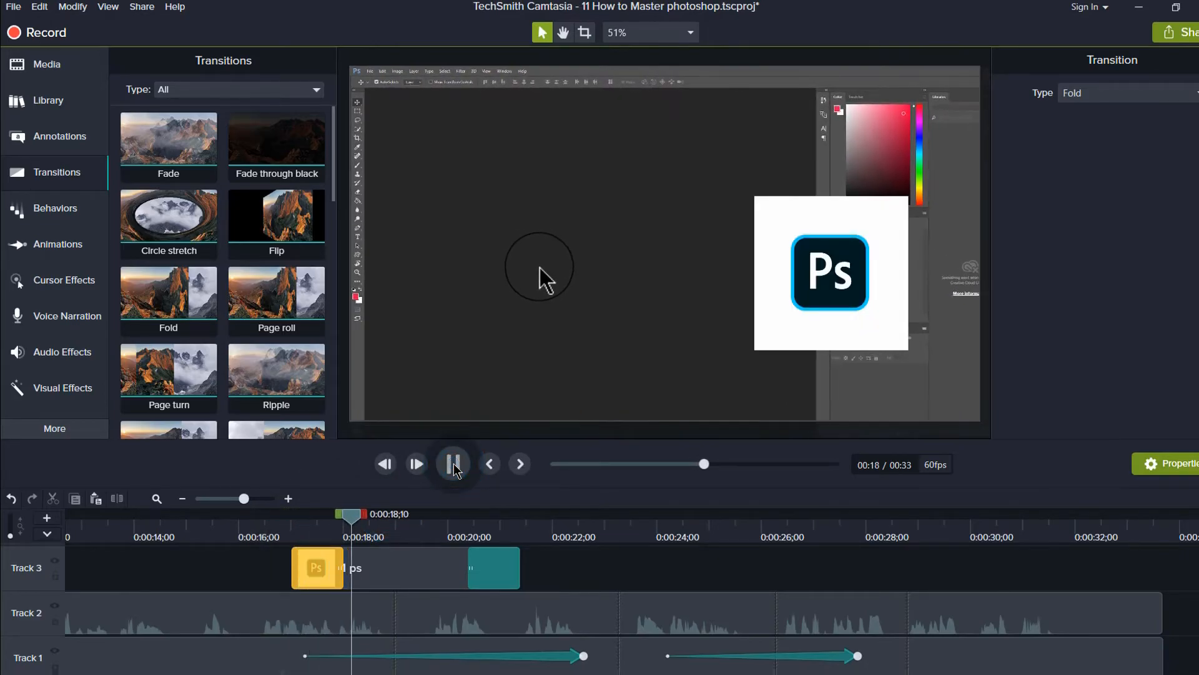
click(452, 464)
Change the 1 ps clip's opening transition to Ripple
scroll(275, 320, down, 2)
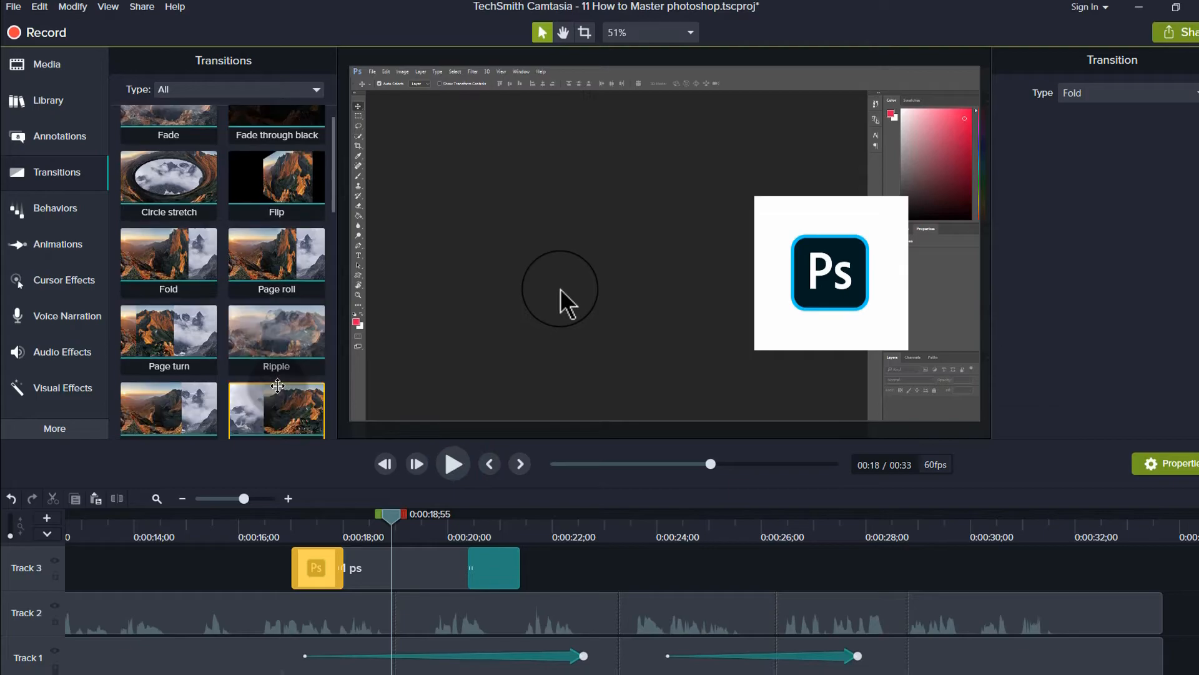
drag(275, 321, 321, 565)
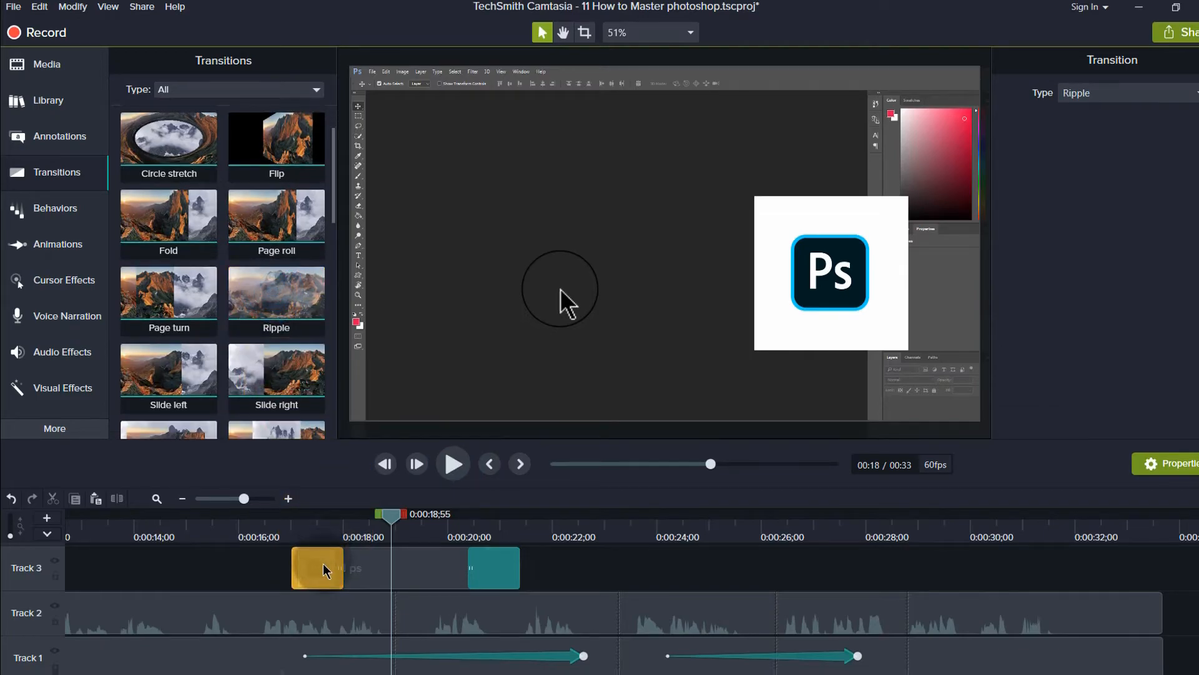
Play the timeline from 0:00:16;52 to preview the 1 ps clip's Ripple transition
drag(392, 513, 291, 534)
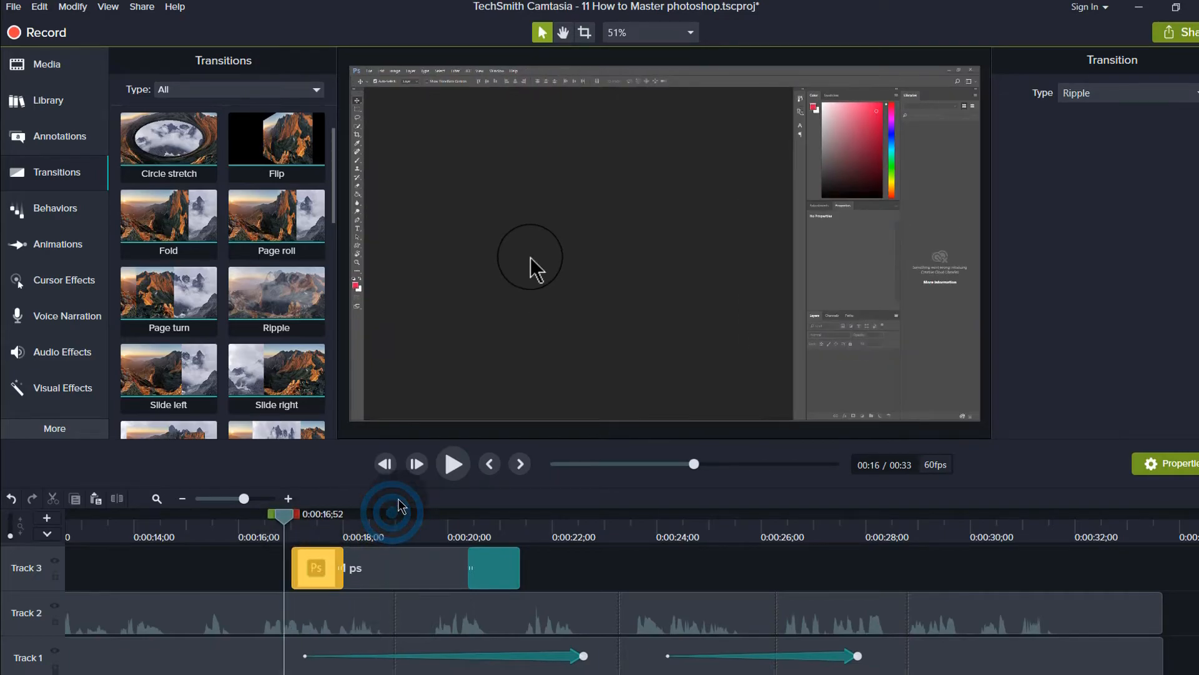
click(455, 464)
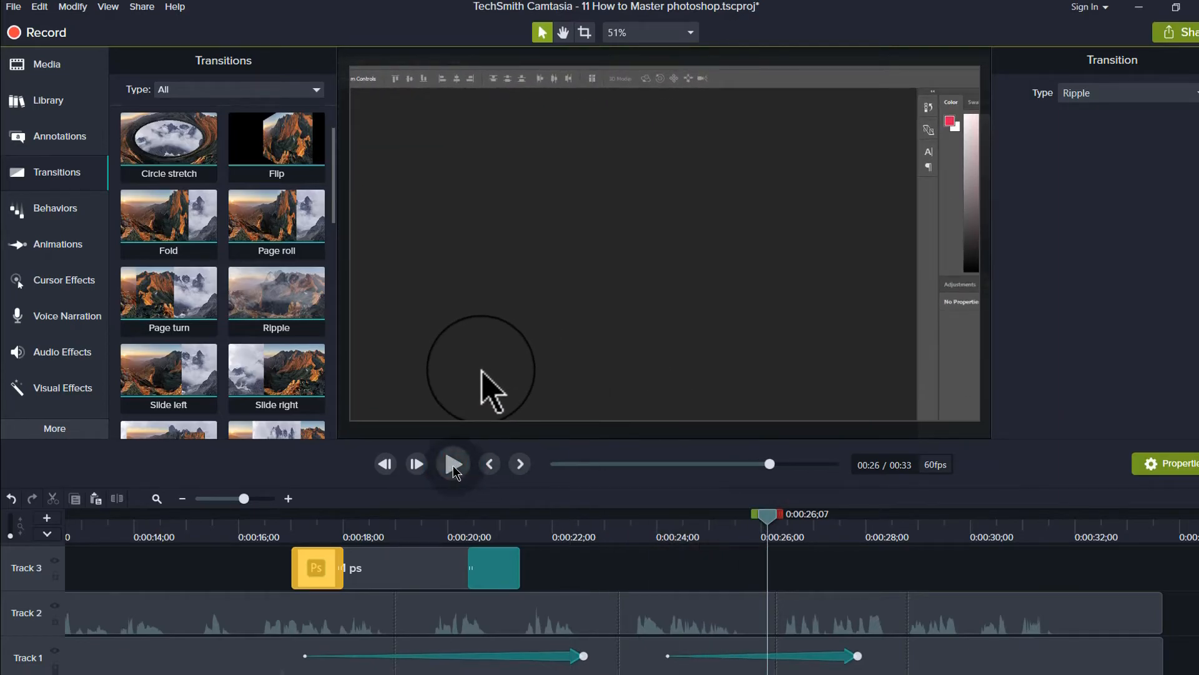
click(454, 465)
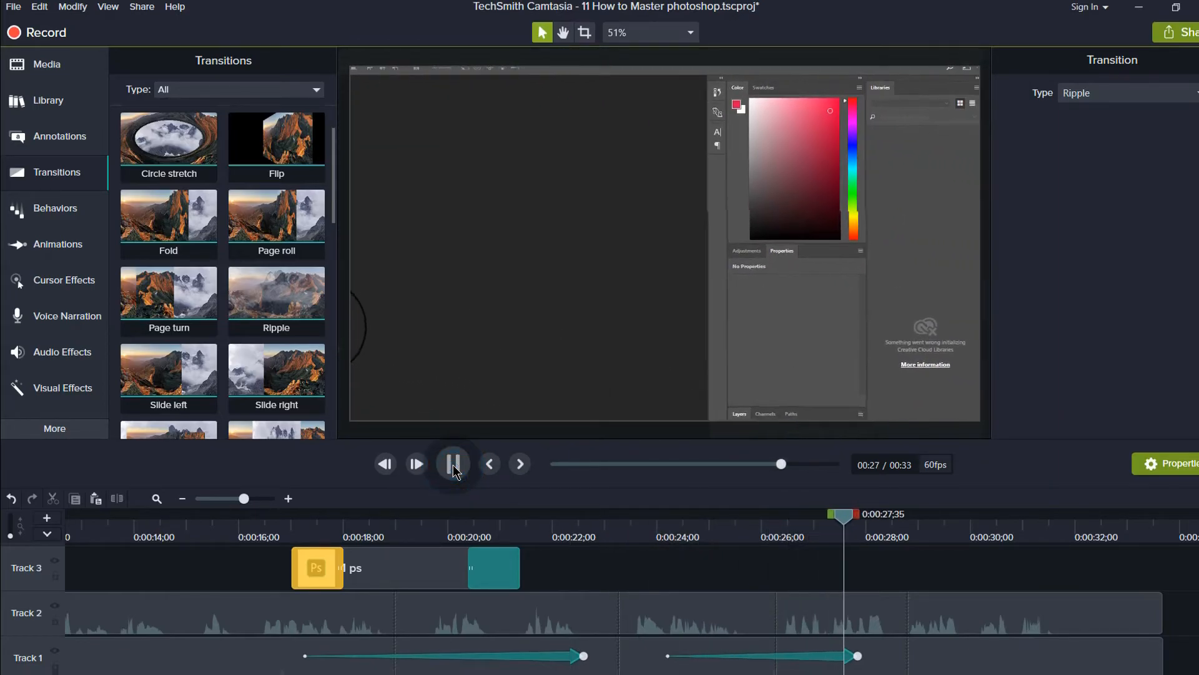
Add the intro/outro clip from the library to Track 3, with its end aligned to the end of the recording
click(48, 98)
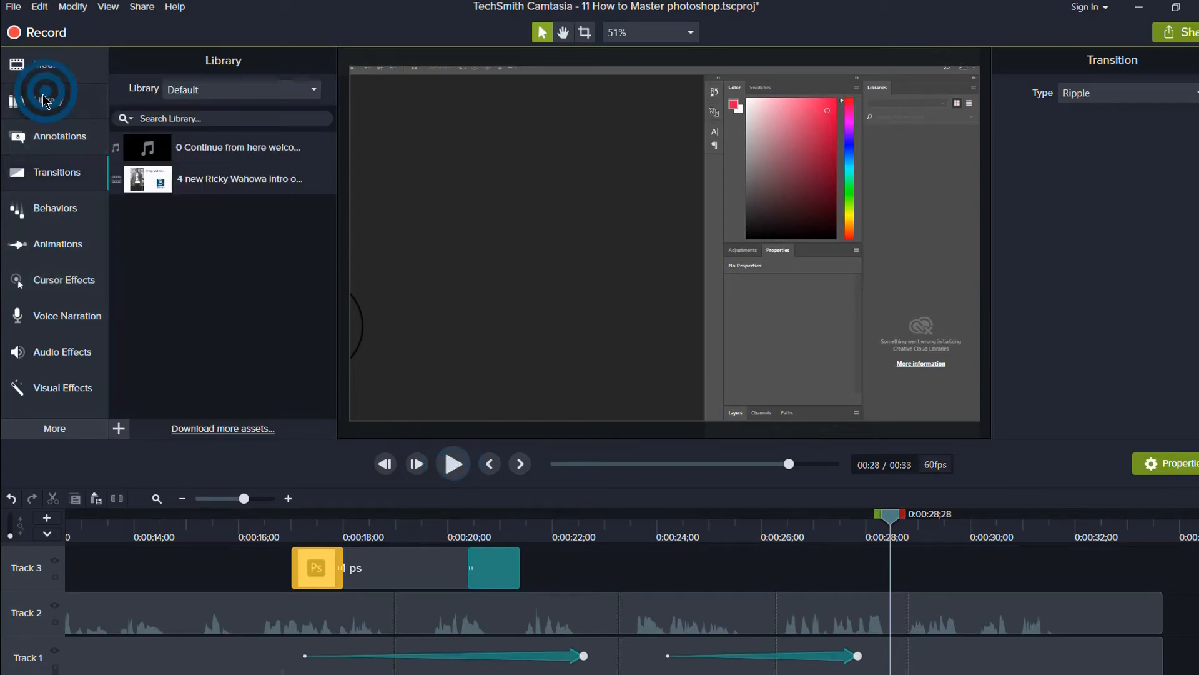
drag(203, 185, 481, 491)
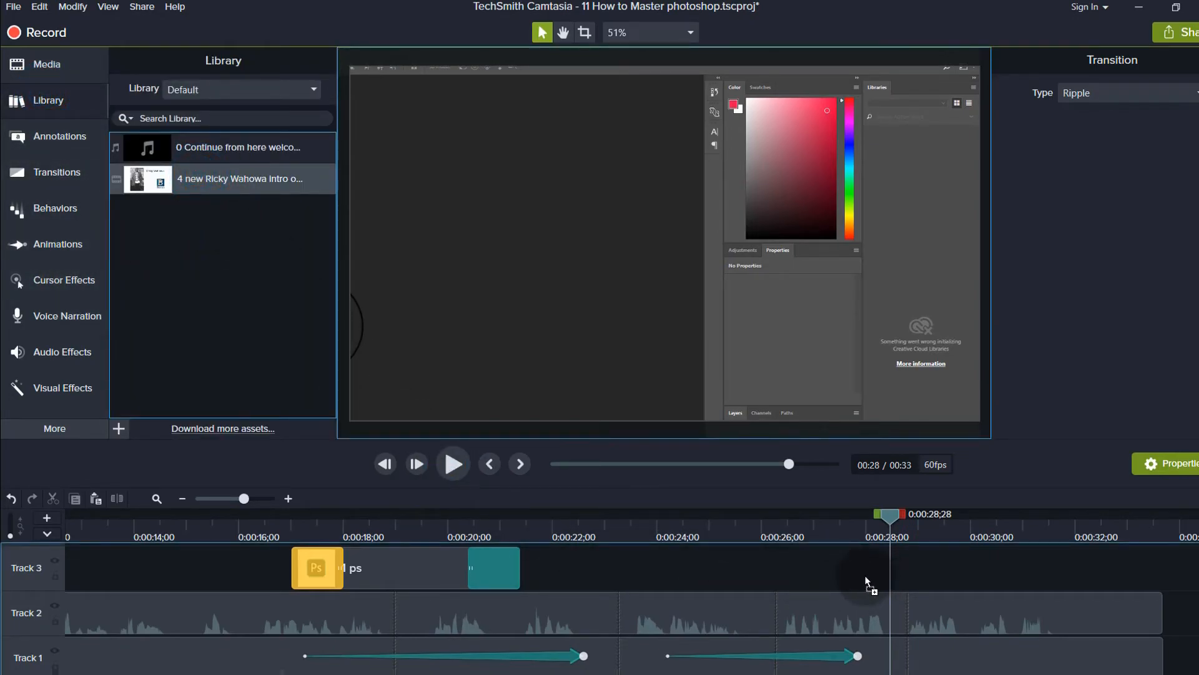
drag(865, 575, 865, 575)
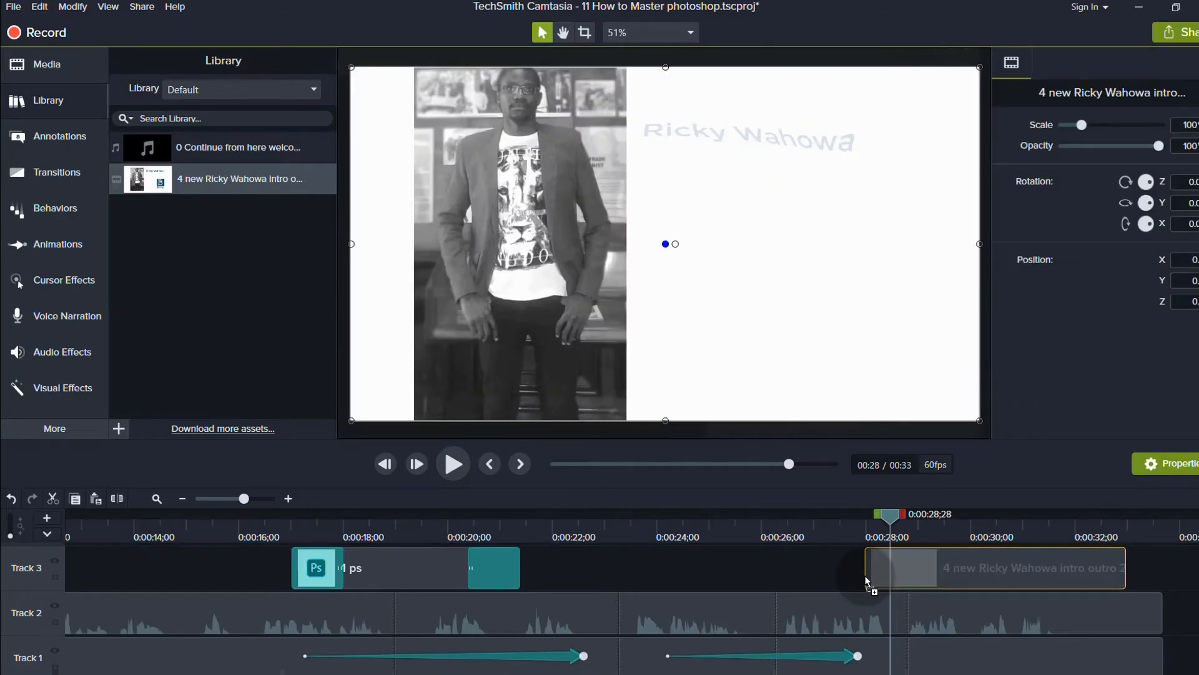
drag(998, 569, 1020, 613)
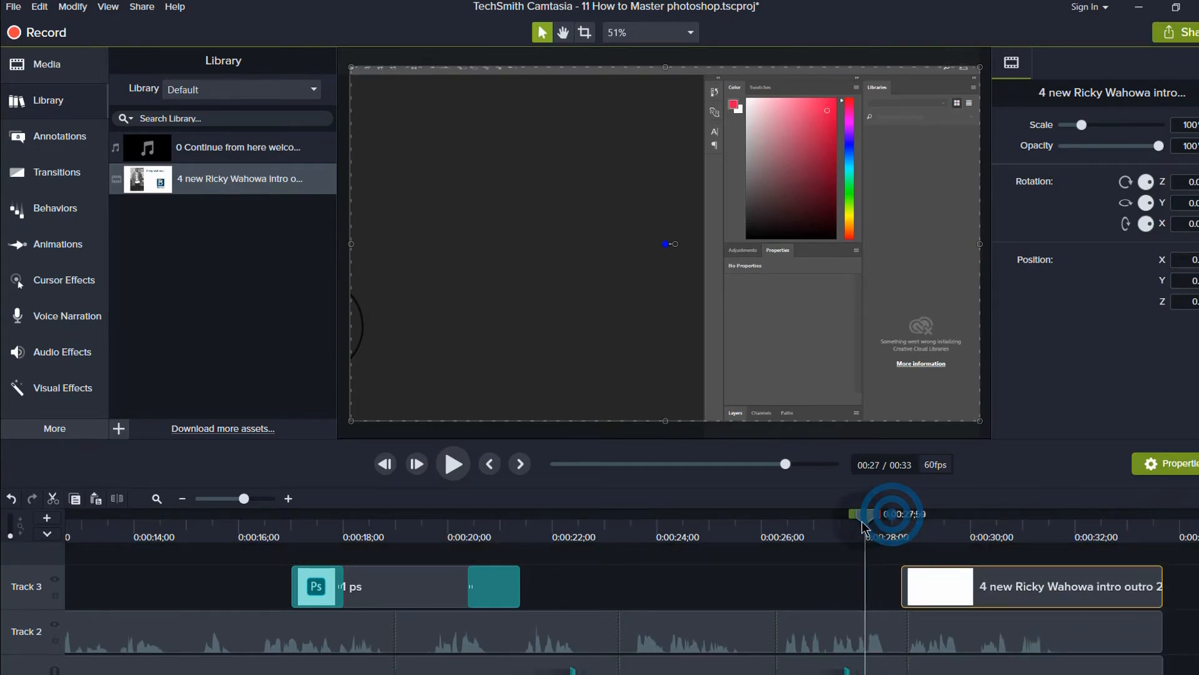
Preview the outro clip on Track 3 by playing the timeline from around its start to the end
drag(888, 525, 904, 526)
click(455, 467)
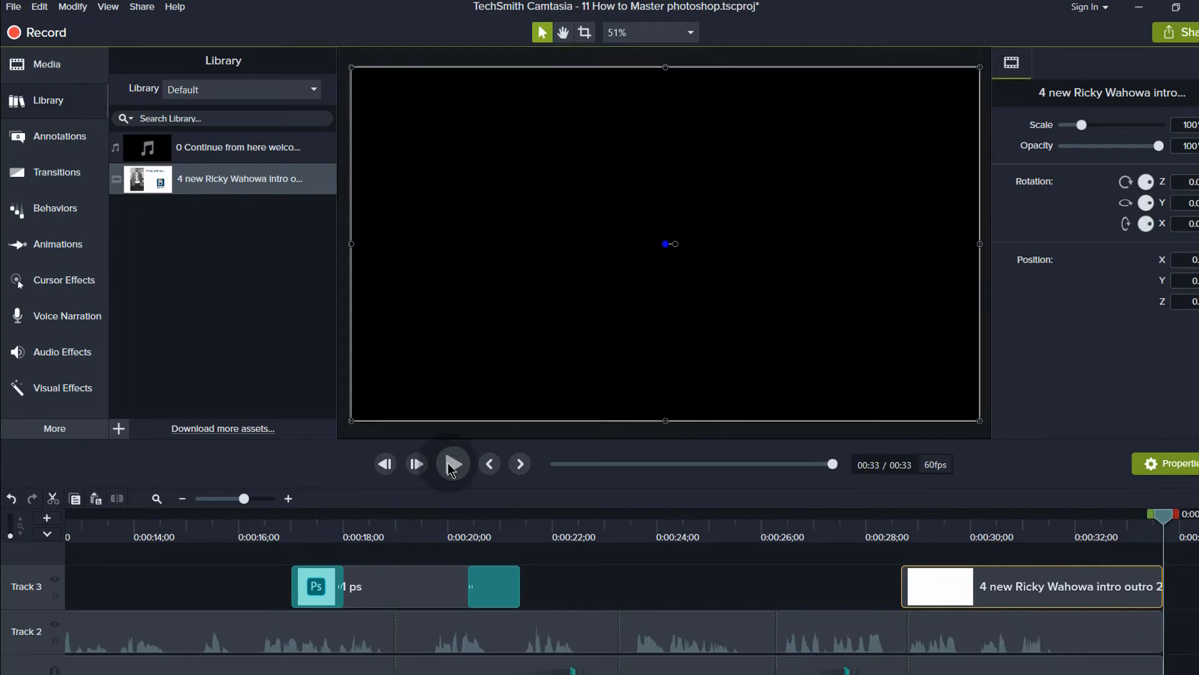
click(450, 467)
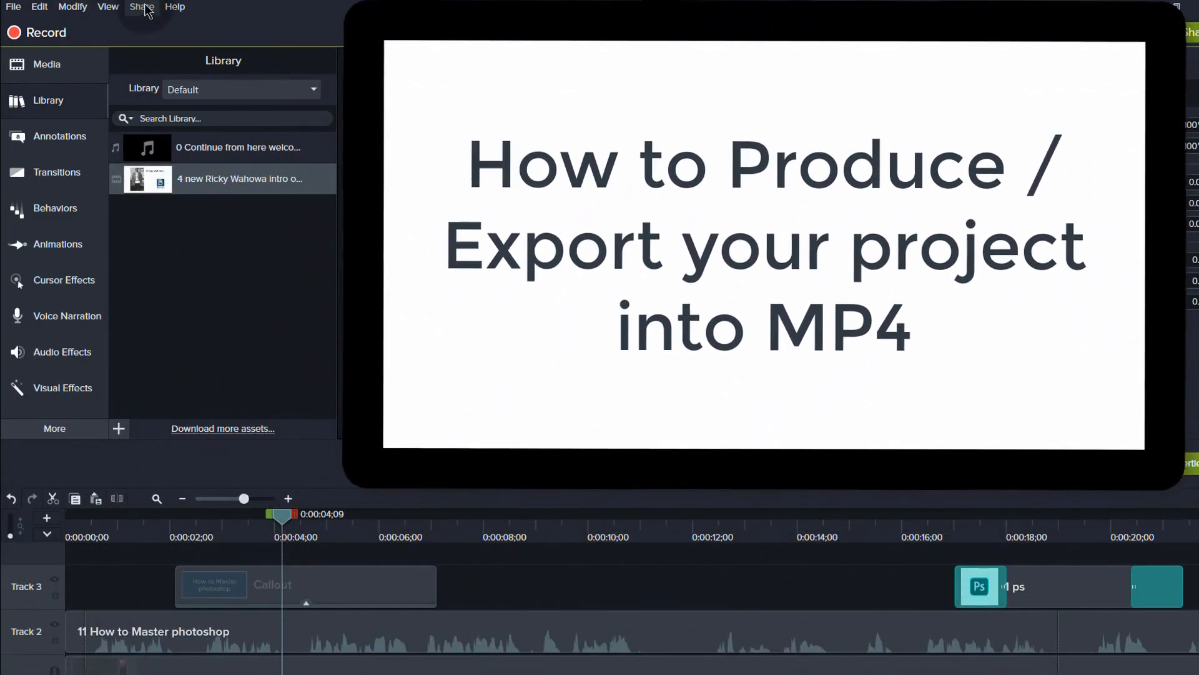
click(142, 6)
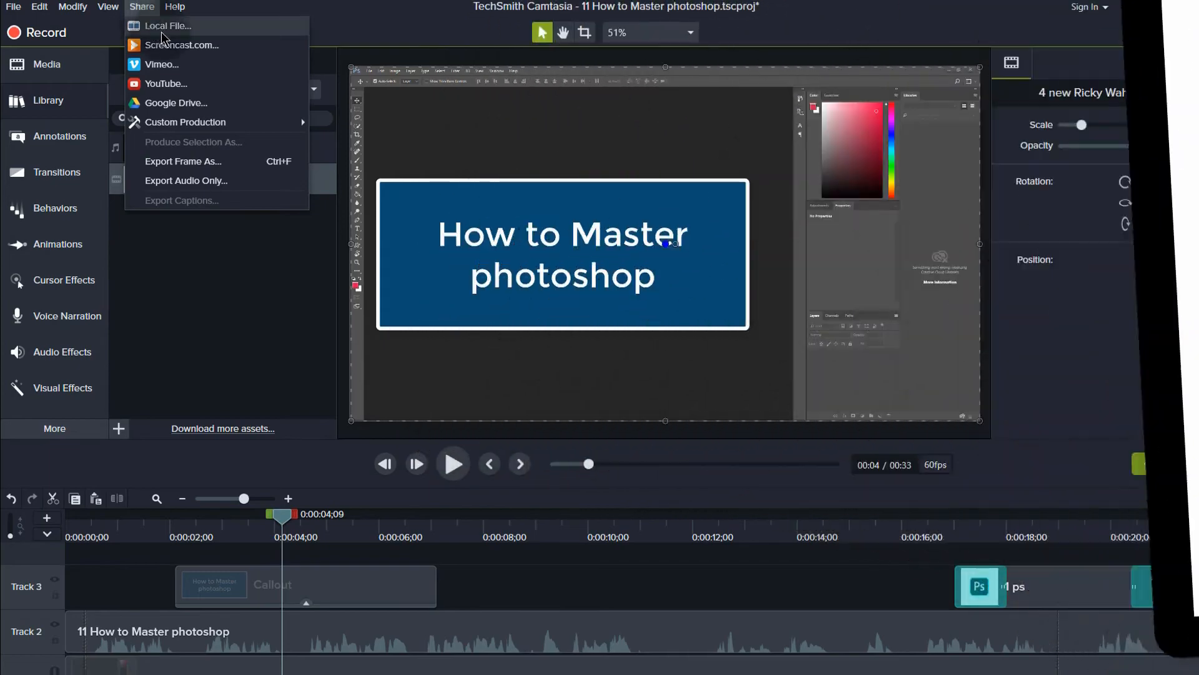
mouse_move(296, 122)
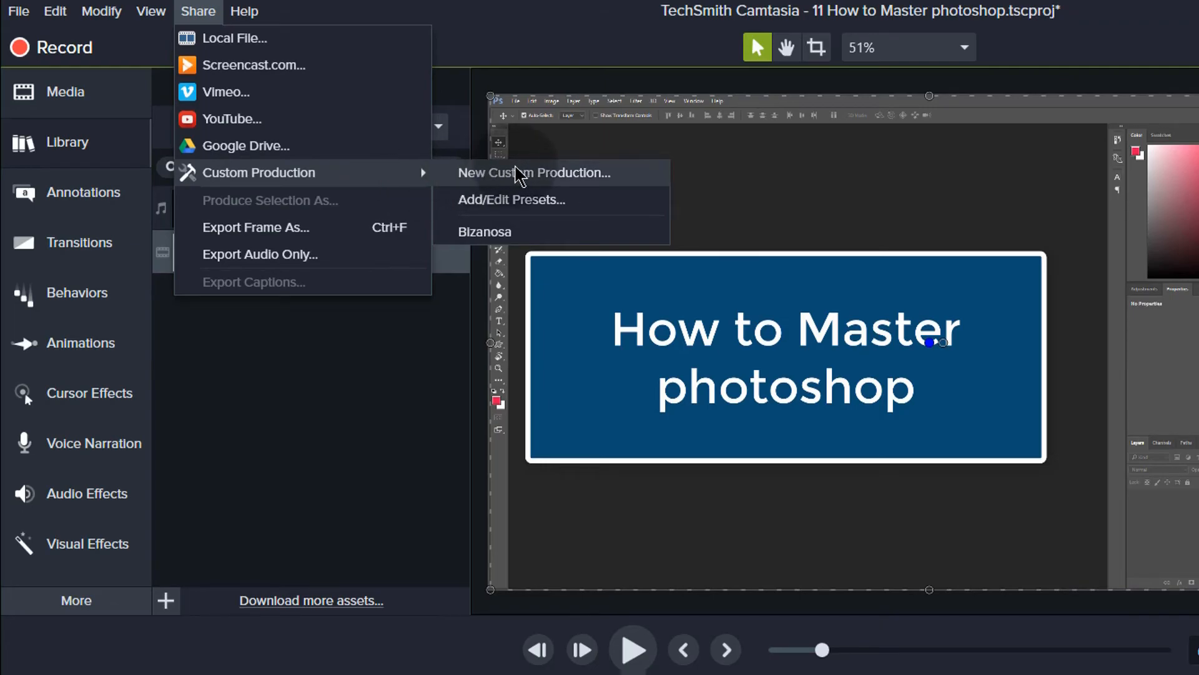
click(201, 13)
click(201, 13)
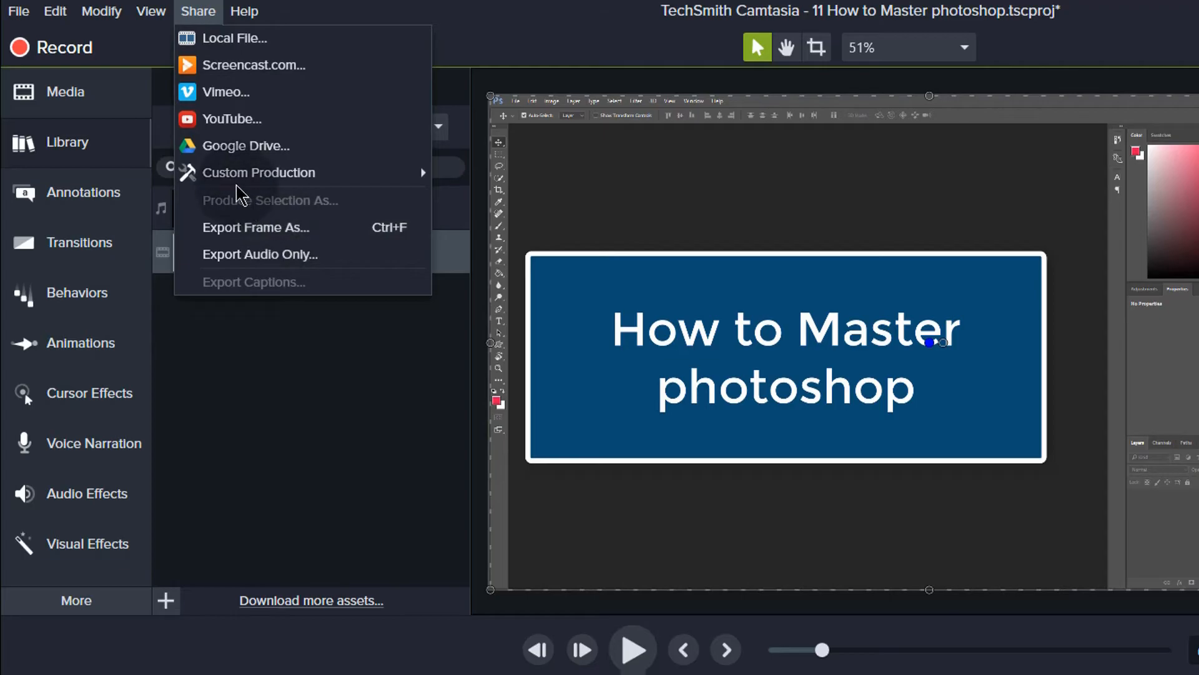
mouse_move(237, 175)
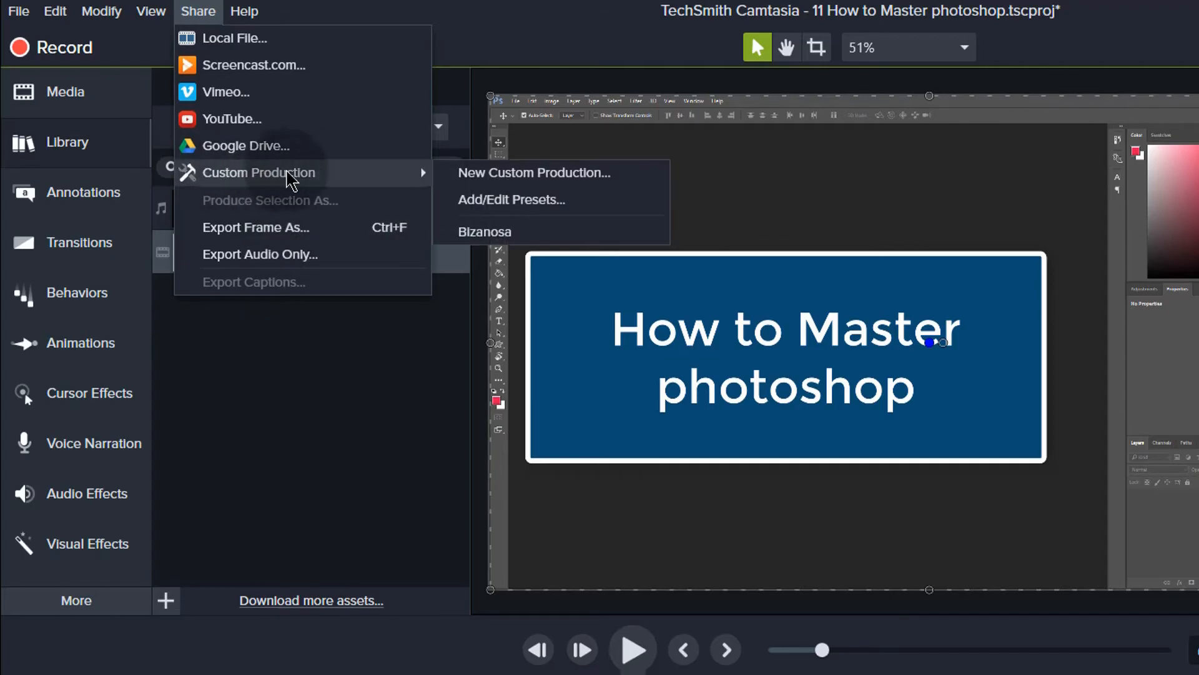
click(509, 174)
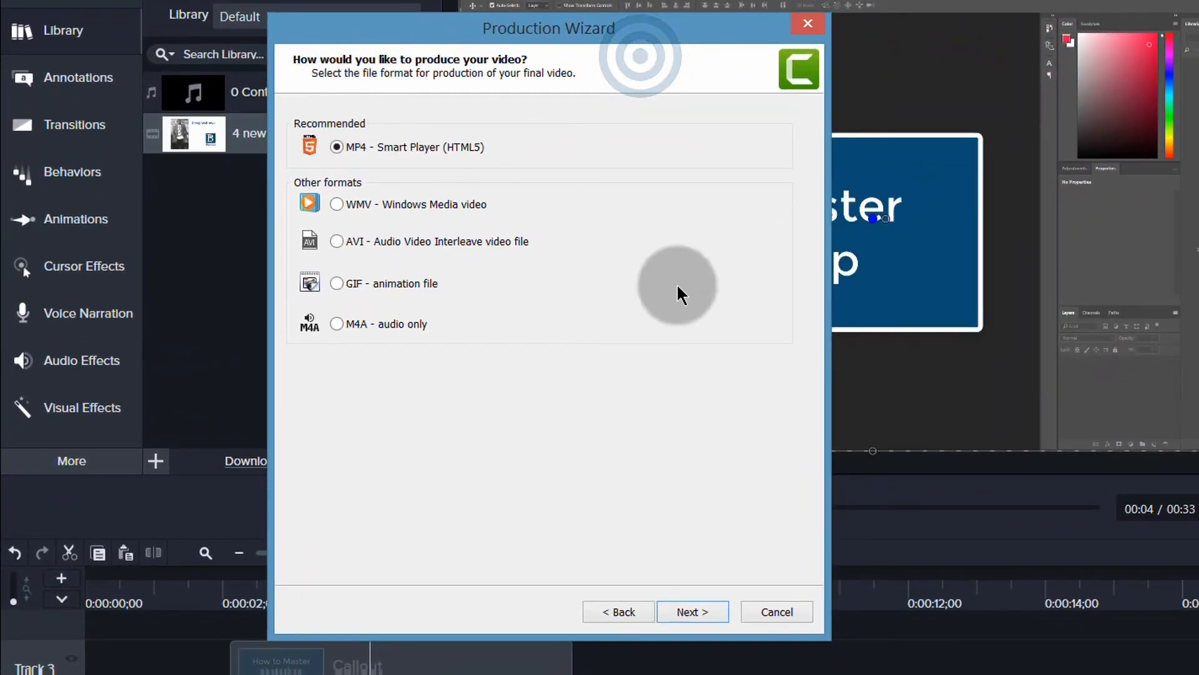
click(695, 609)
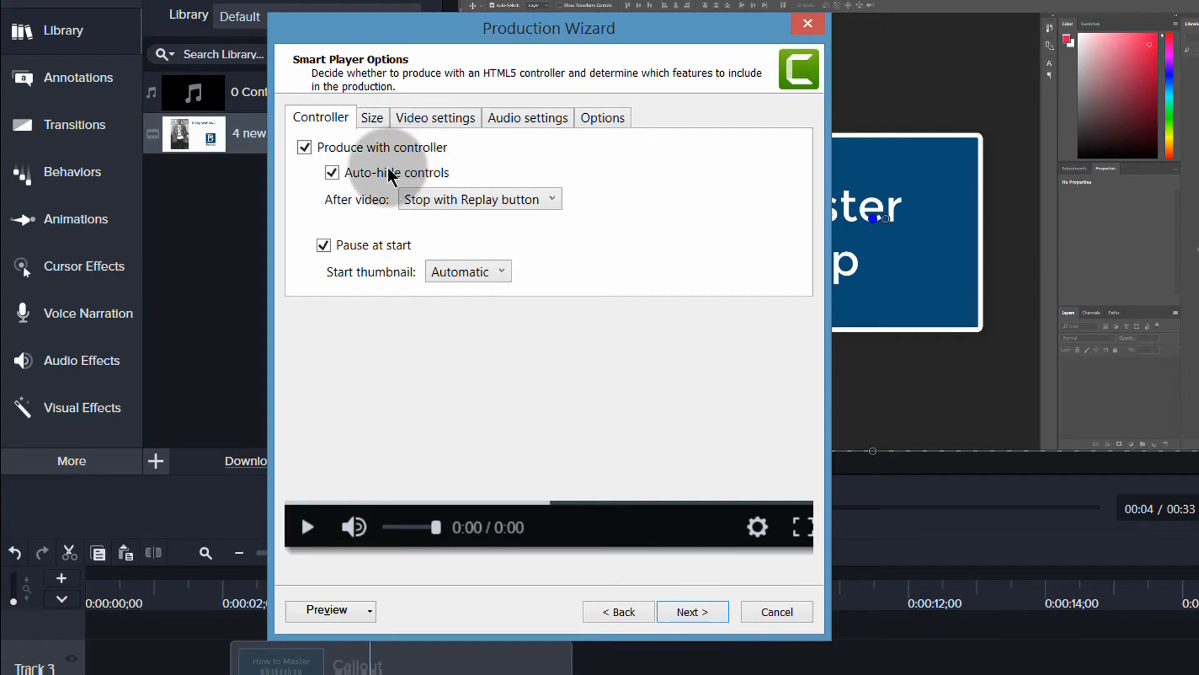
click(305, 147)
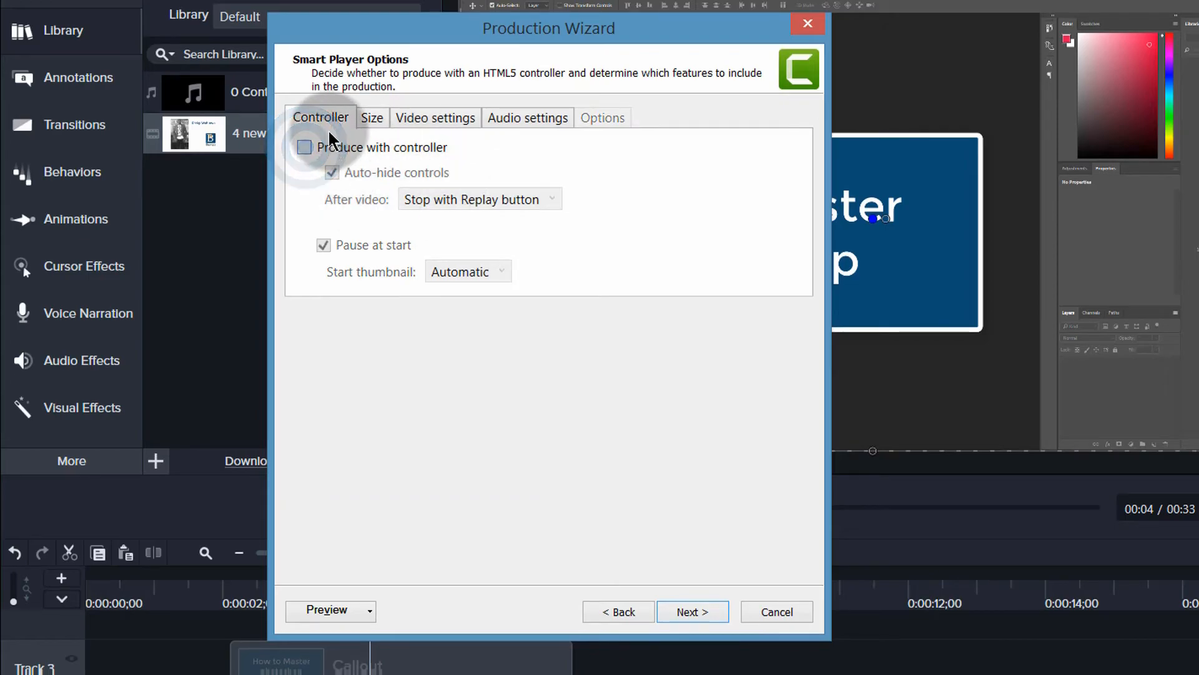
click(372, 117)
click(425, 116)
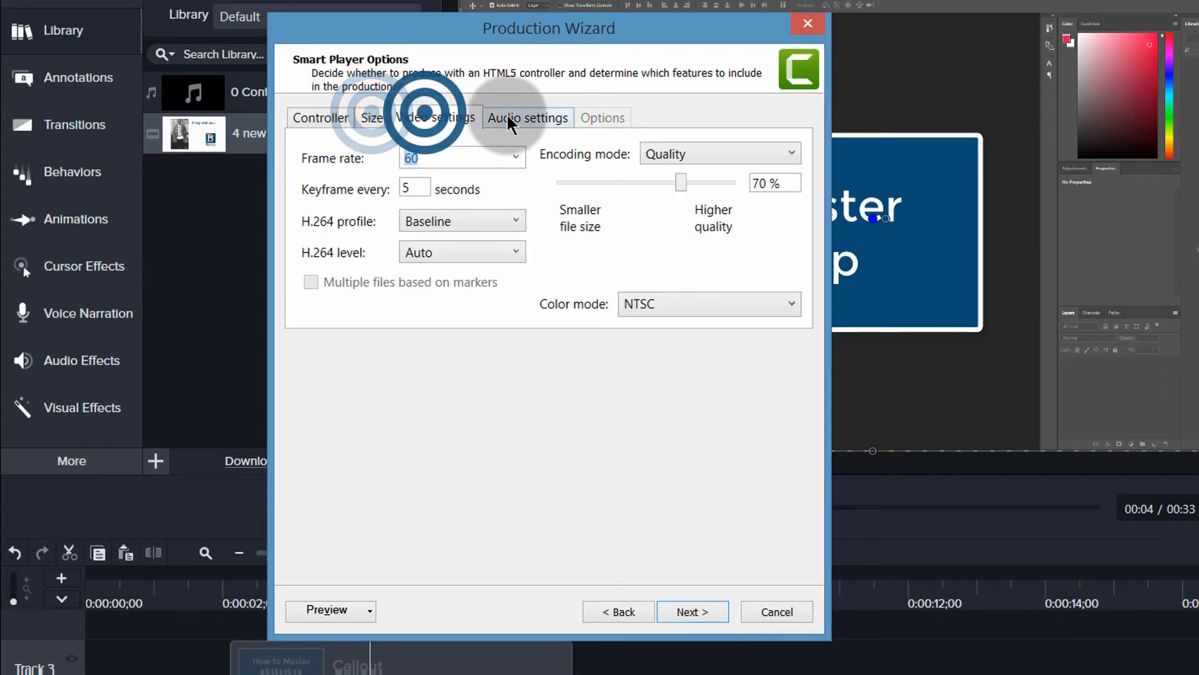
click(509, 118)
click(609, 118)
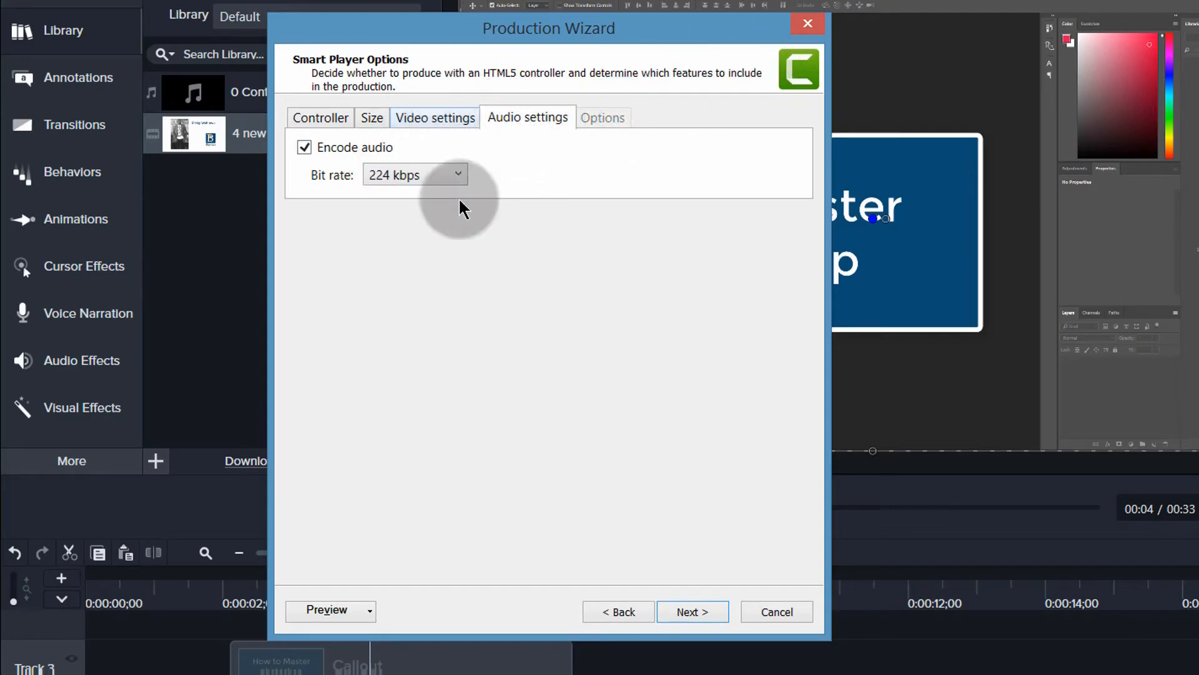
click(813, 26)
Open the custom production presets manager and review the MP4 only (up to 1080p) preset's information
click(183, 0)
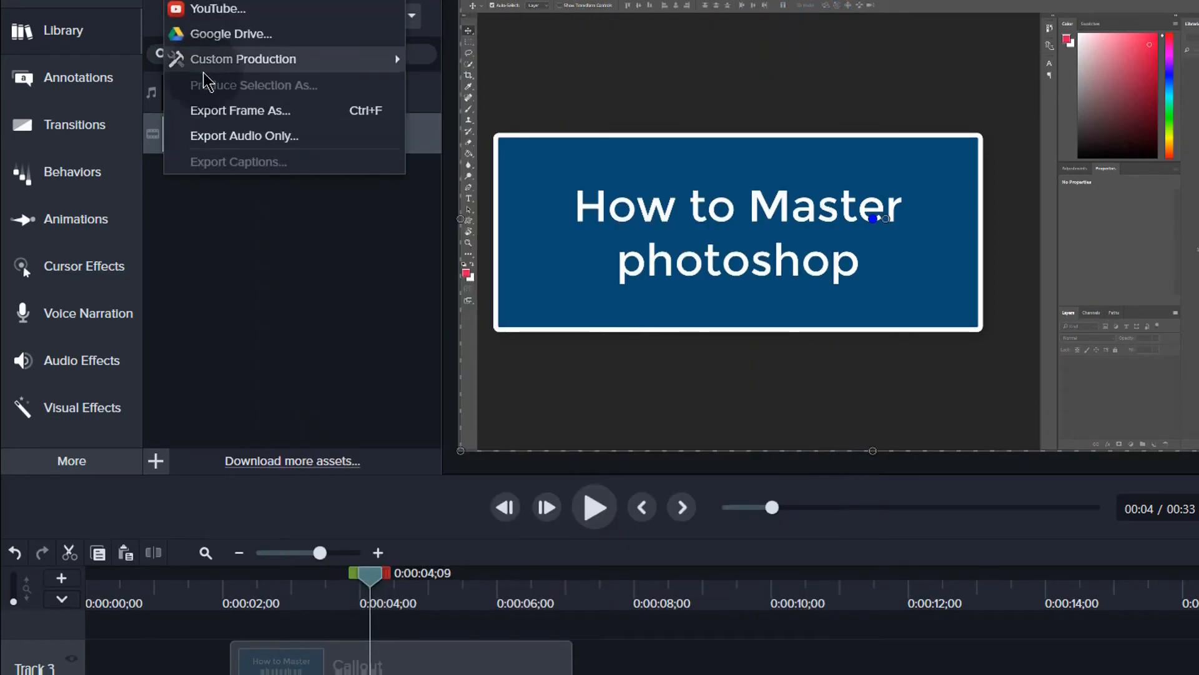
click(240, 60)
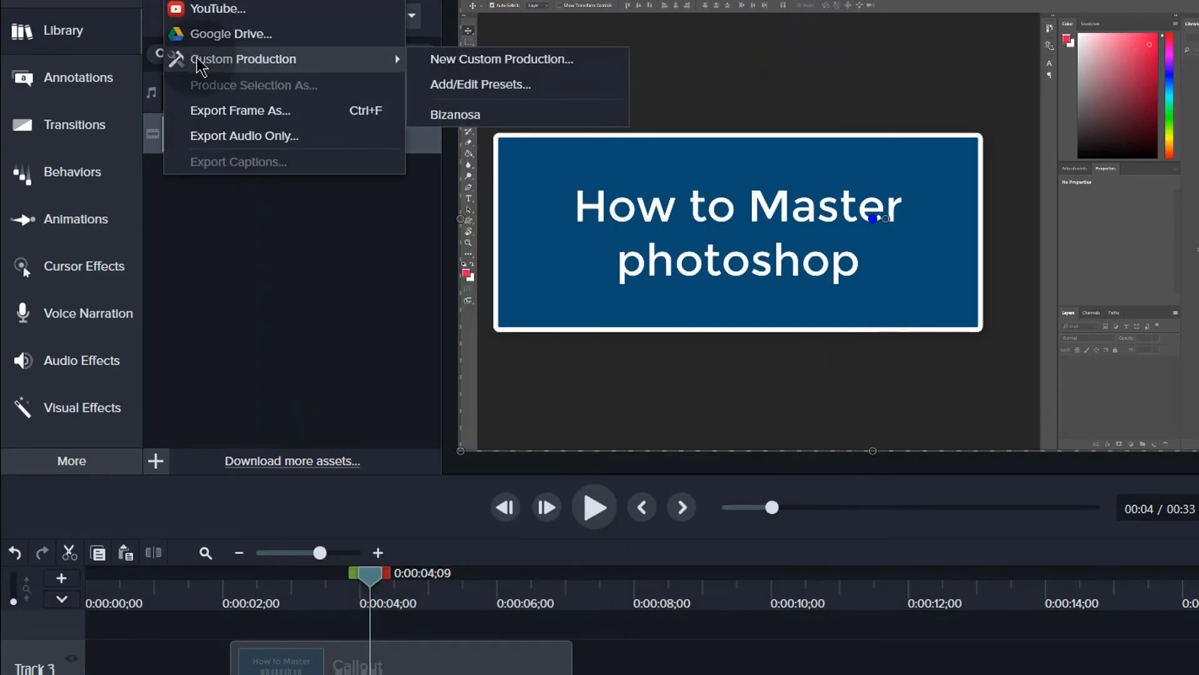
click(470, 87)
drag(659, 132, 258, 90)
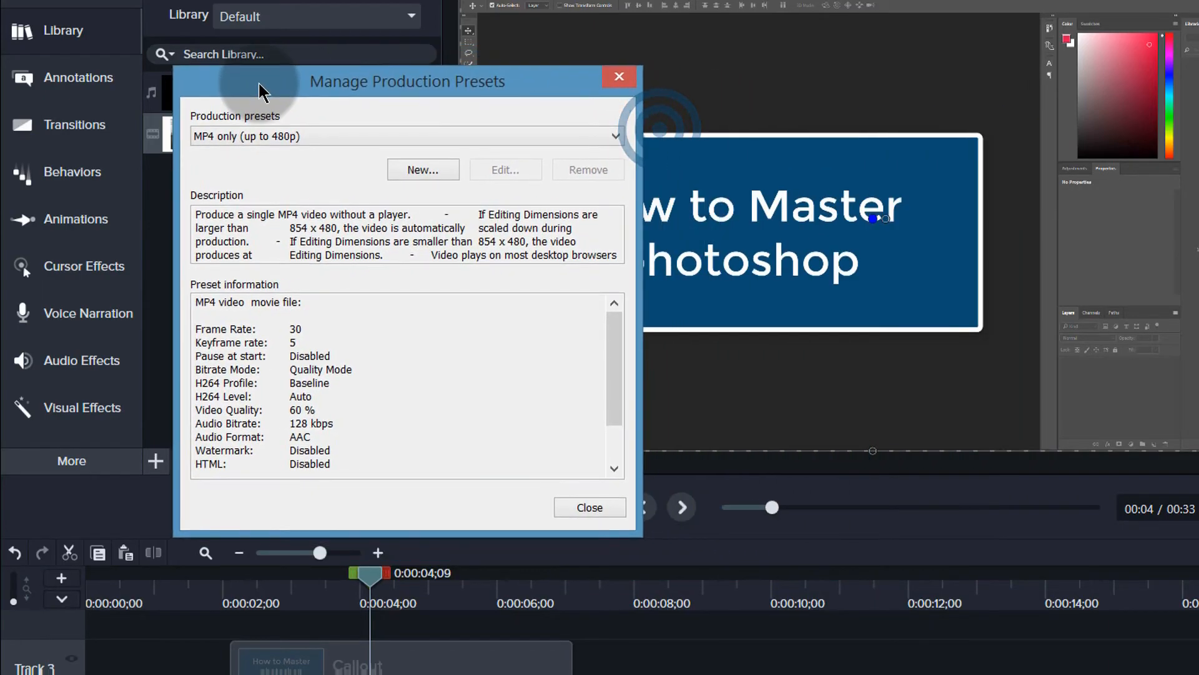
click(308, 139)
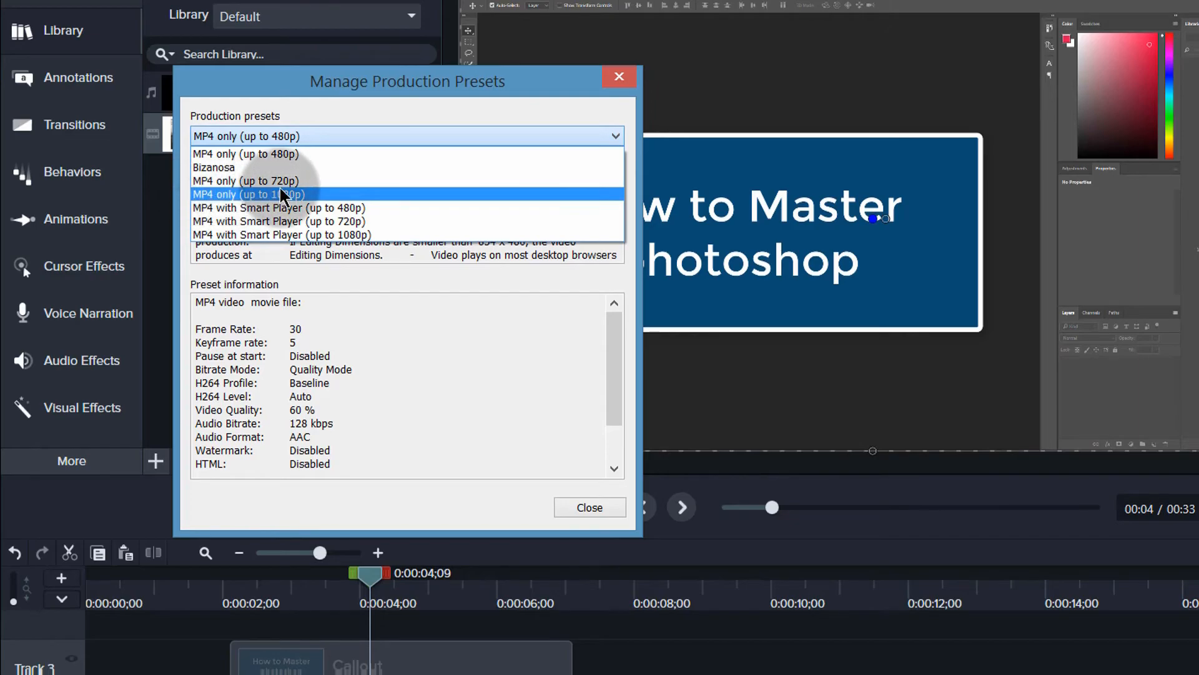
click(246, 194)
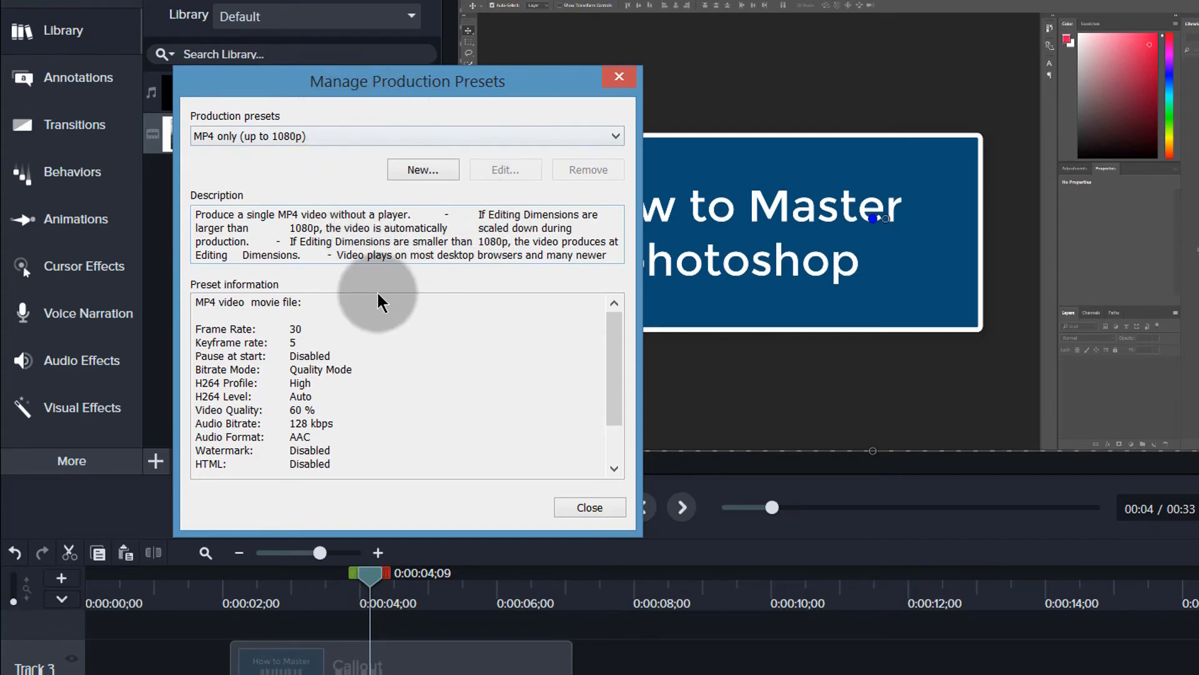
drag(623, 356, 613, 306)
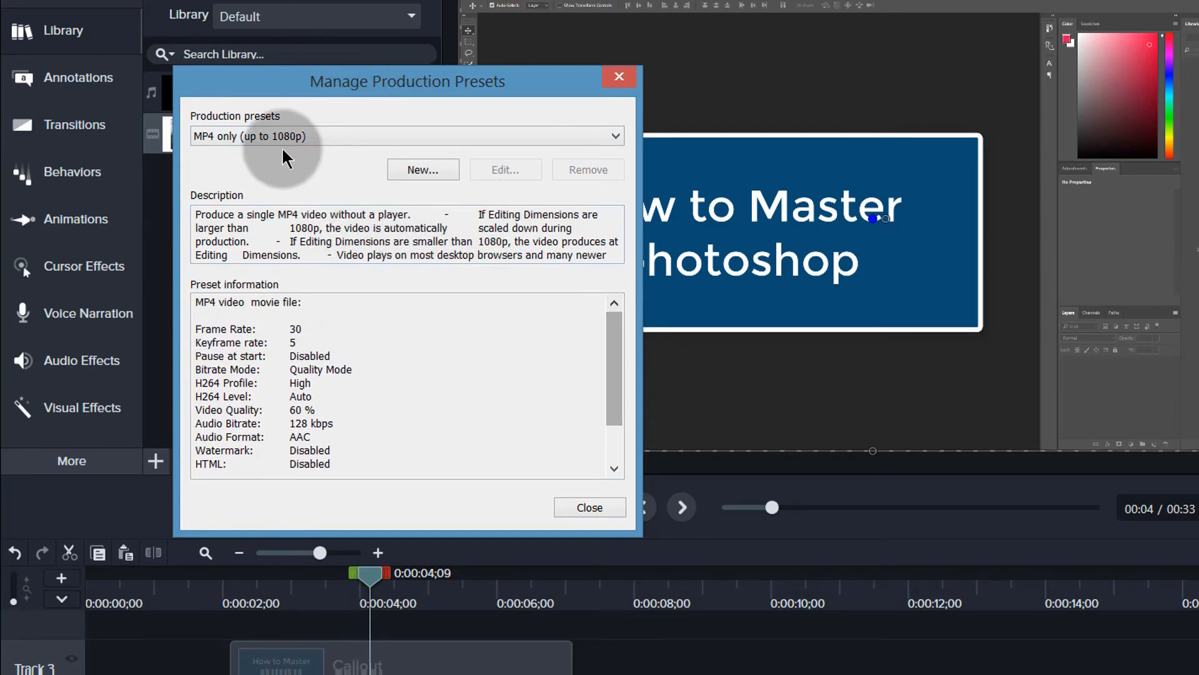
Start a new MP4 - Smart Player (HTML5) production preset and set its audio bit rate to 320 kbps
click(416, 168)
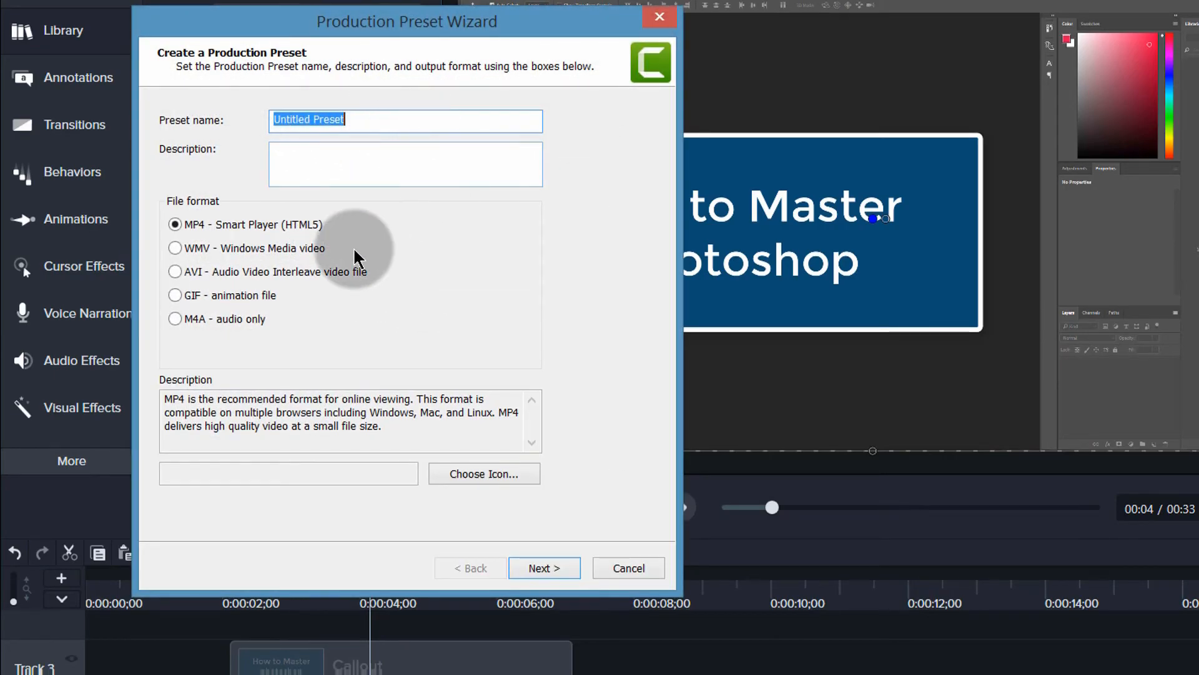
click(531, 568)
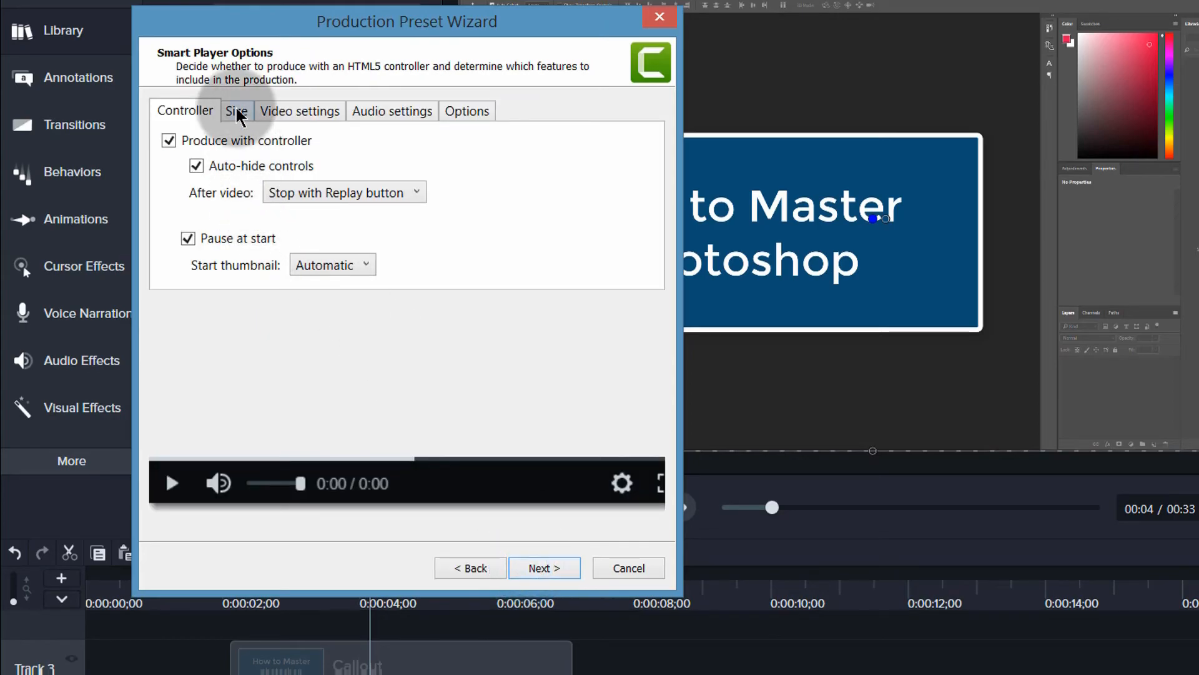
click(388, 110)
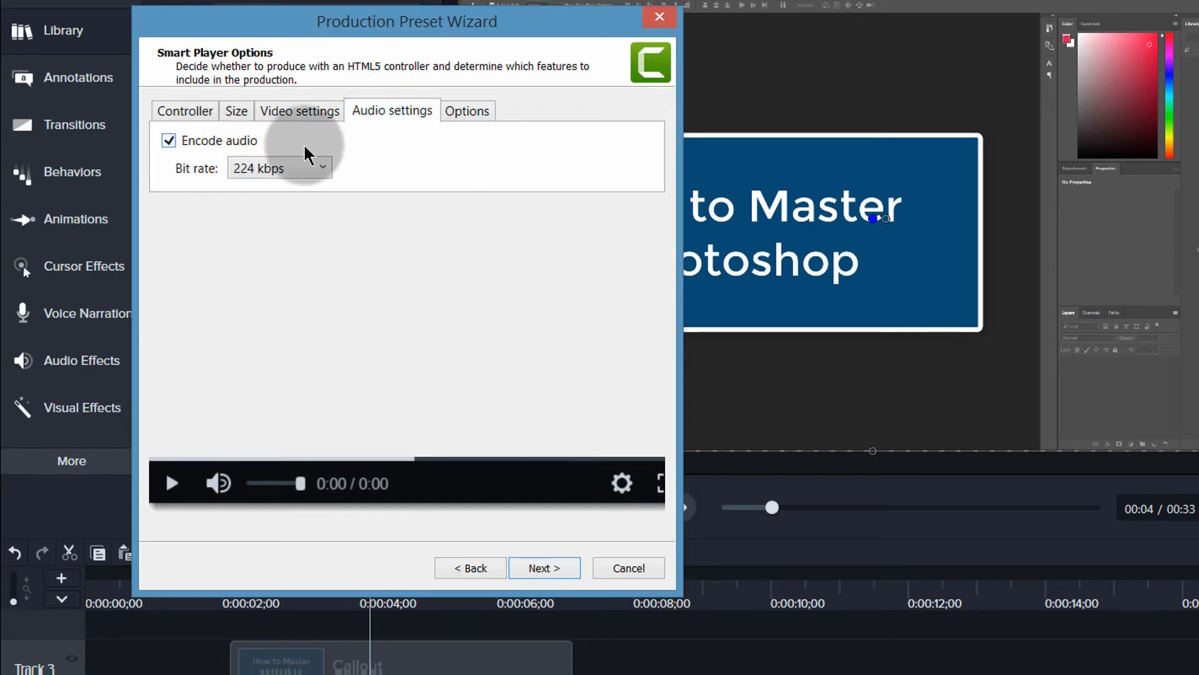
click(294, 170)
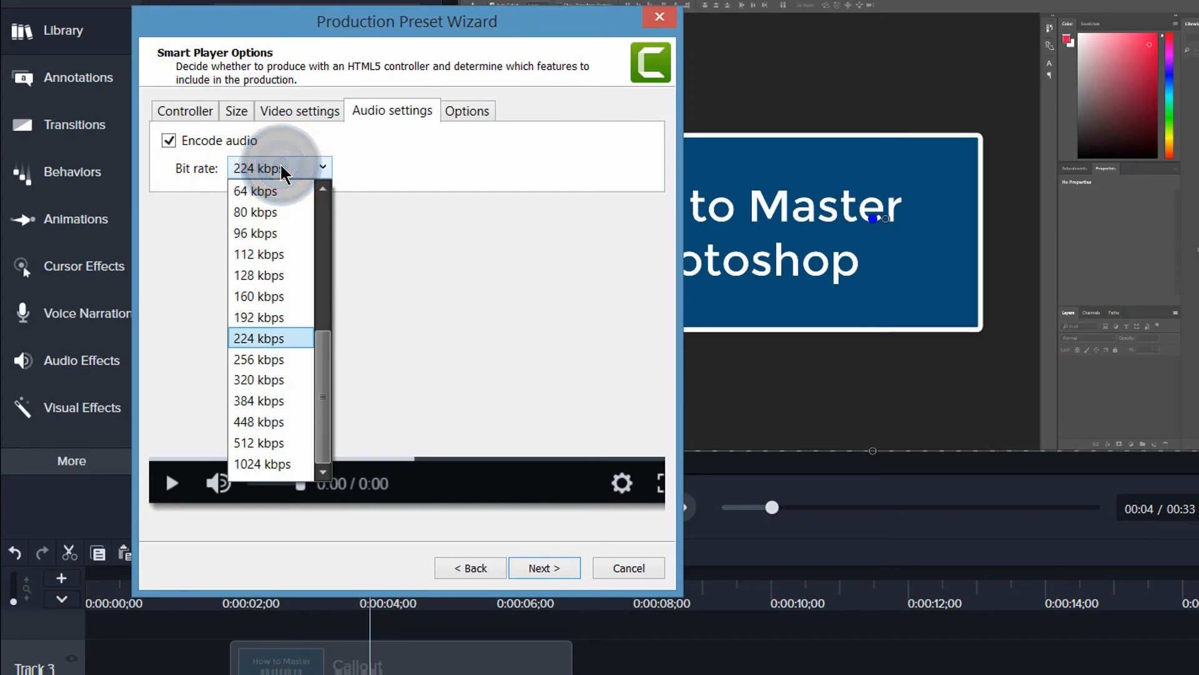
click(261, 378)
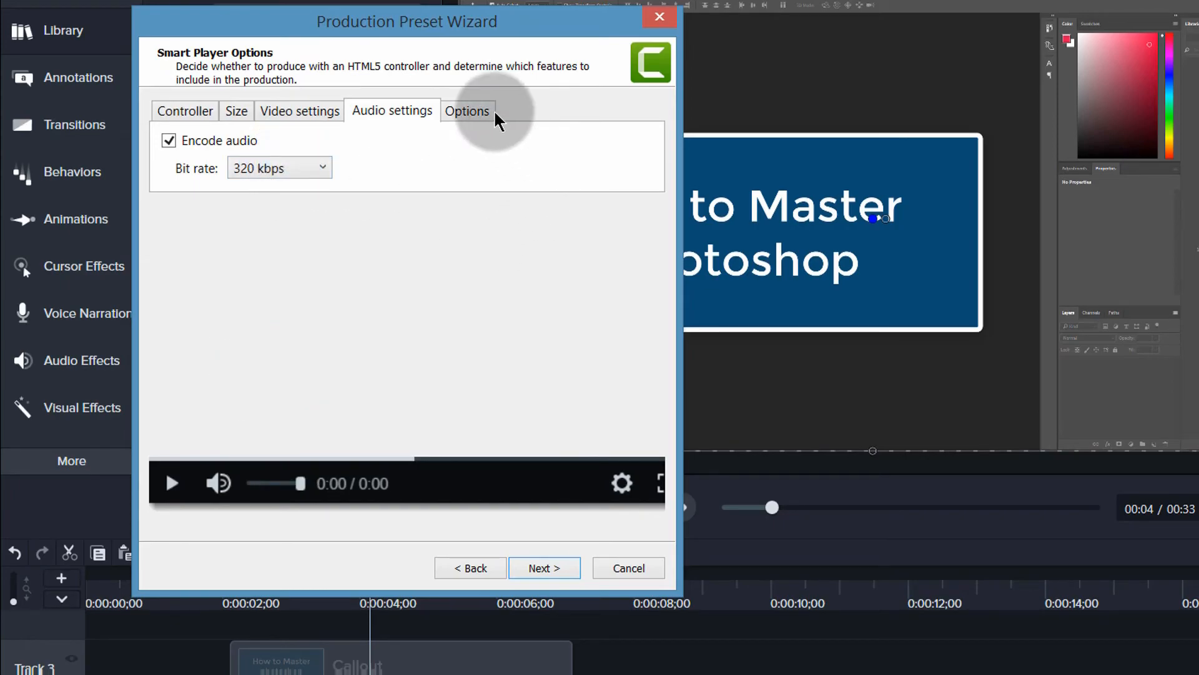
Review the new preset's player options and video information fields, and finish creating the preset
click(476, 111)
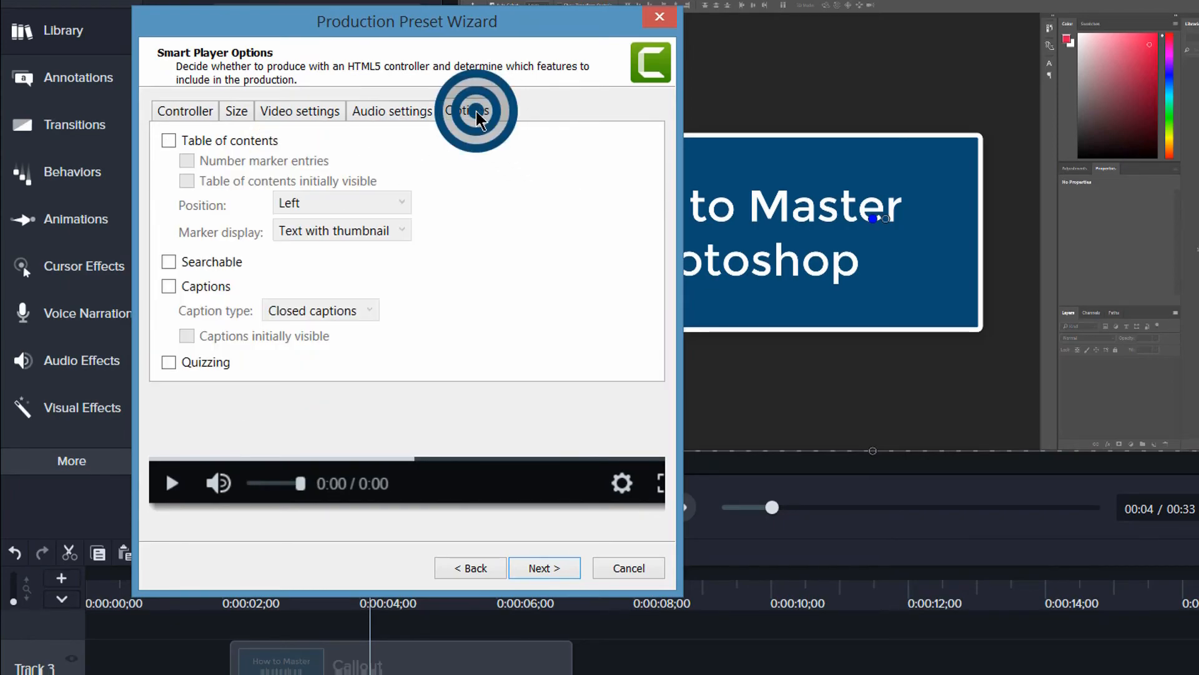
click(186, 113)
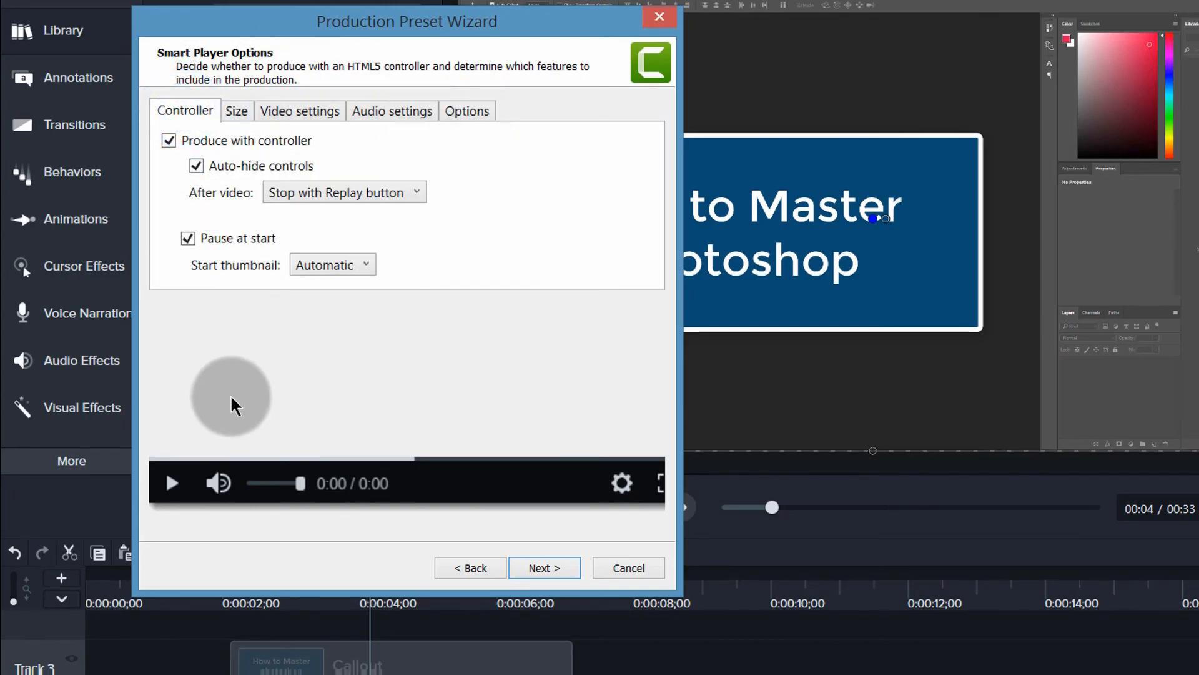
click(547, 578)
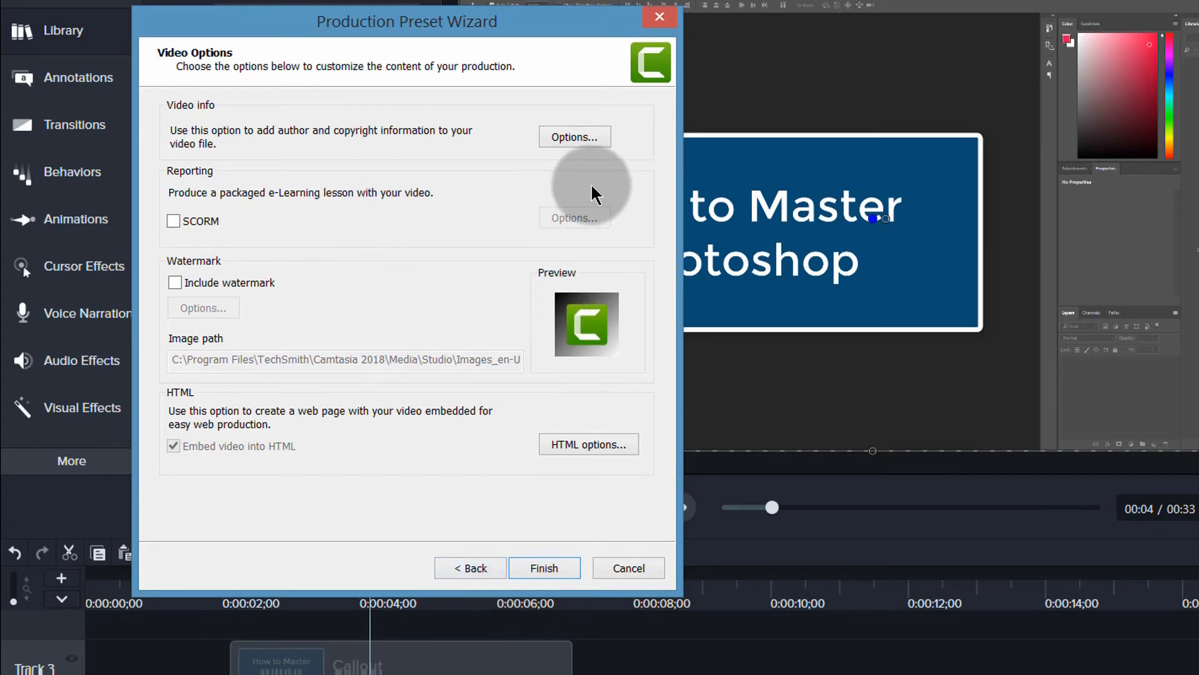
click(572, 137)
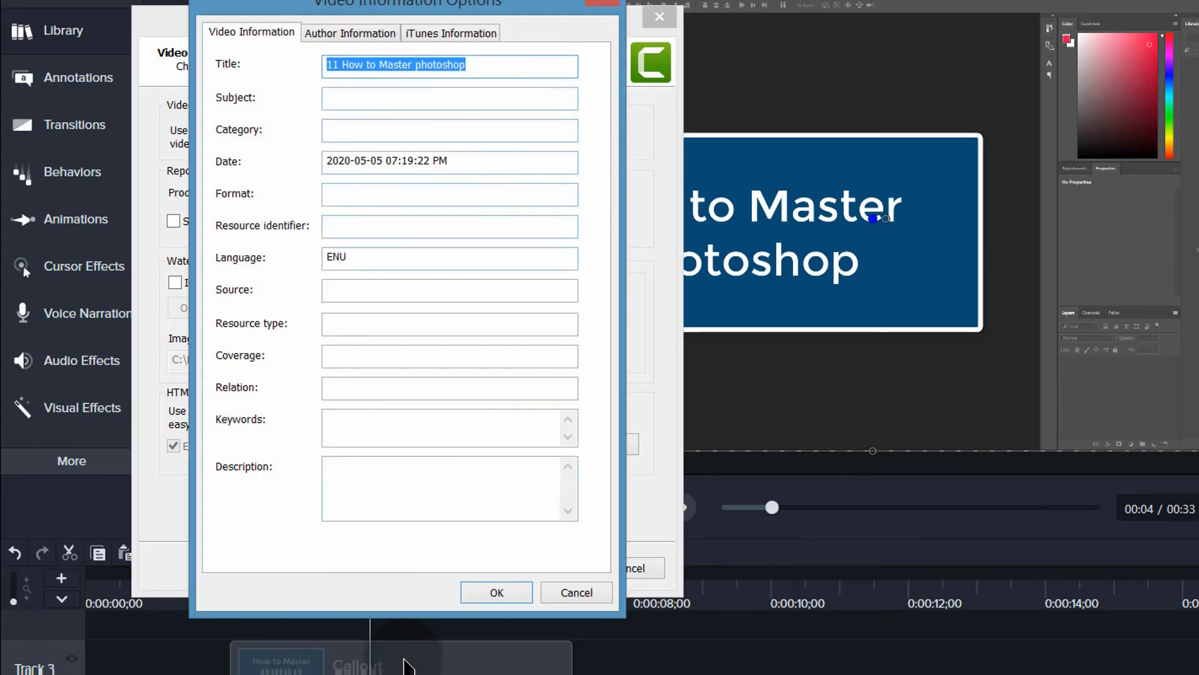
click(585, 599)
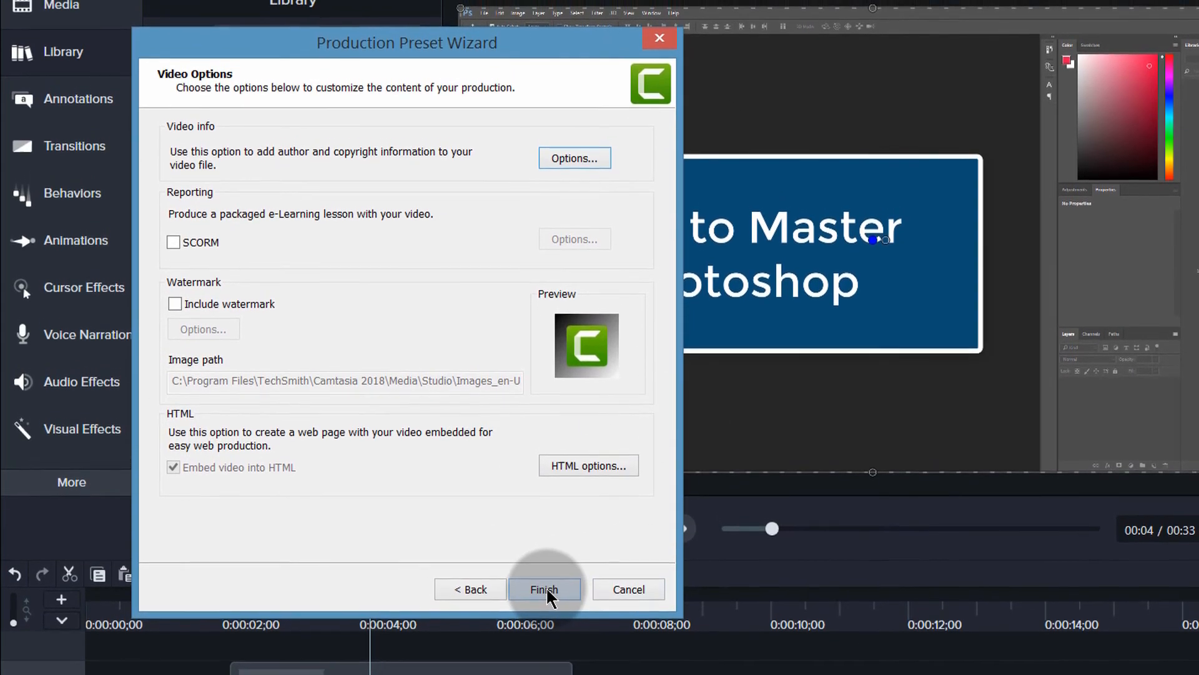
click(545, 589)
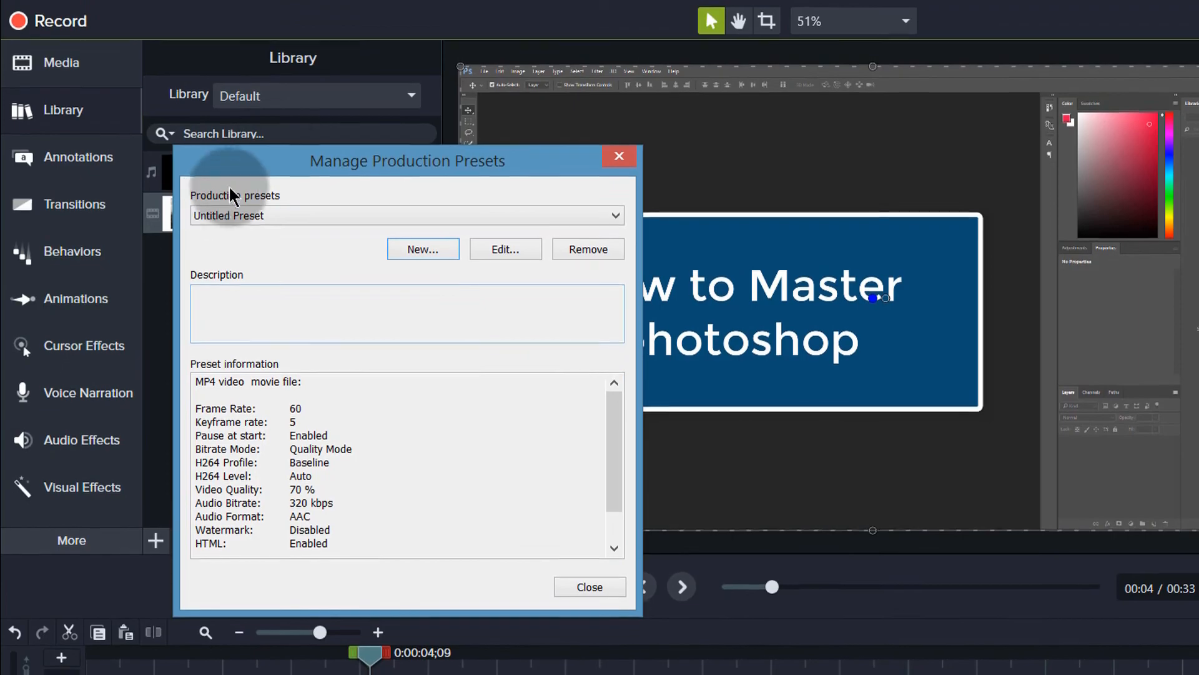
Close the production presets manager and check the presets offered for custom production
click(589, 587)
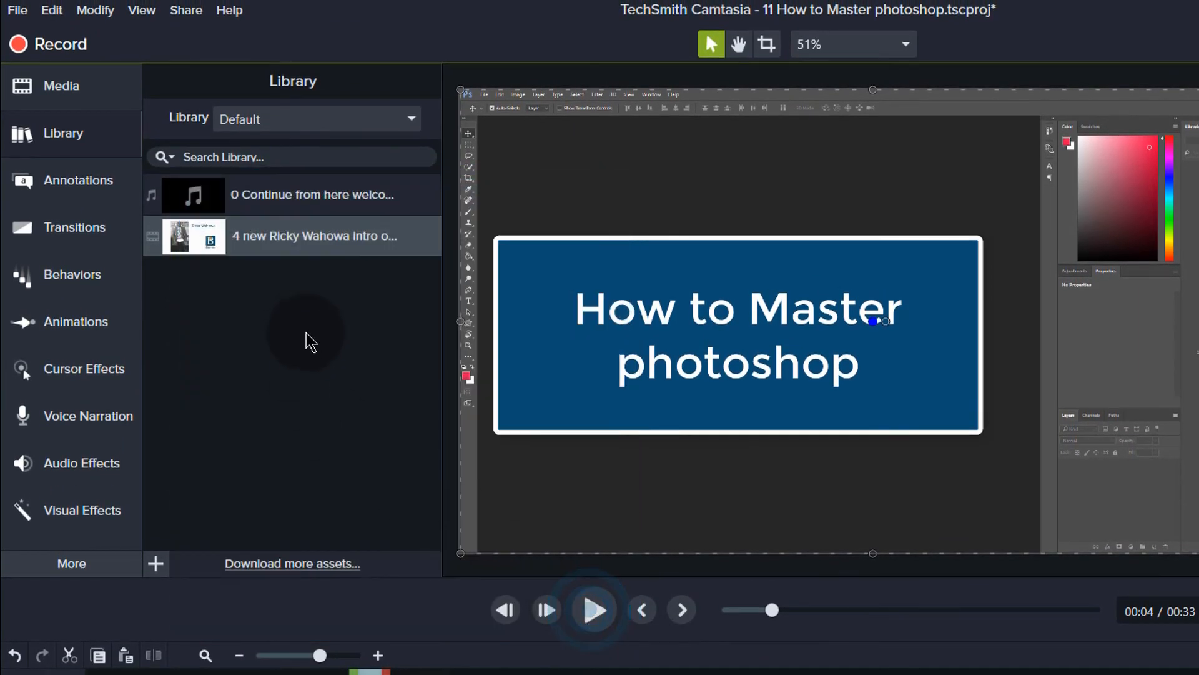
click(185, 13)
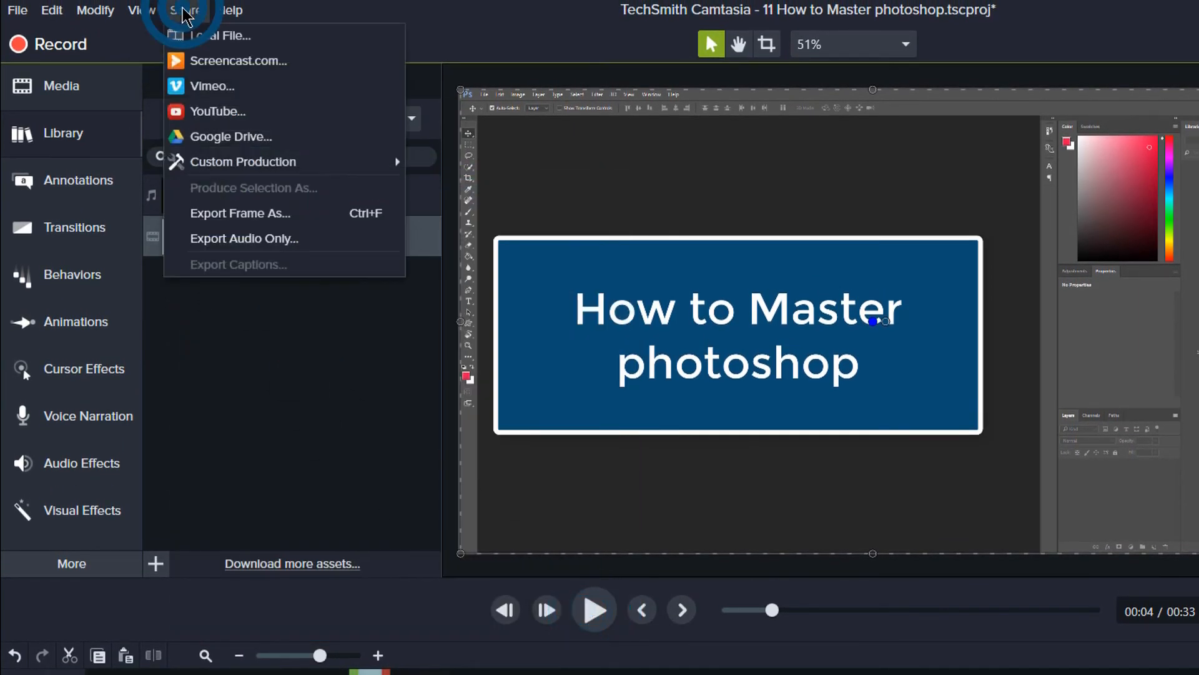
mouse_move(225, 170)
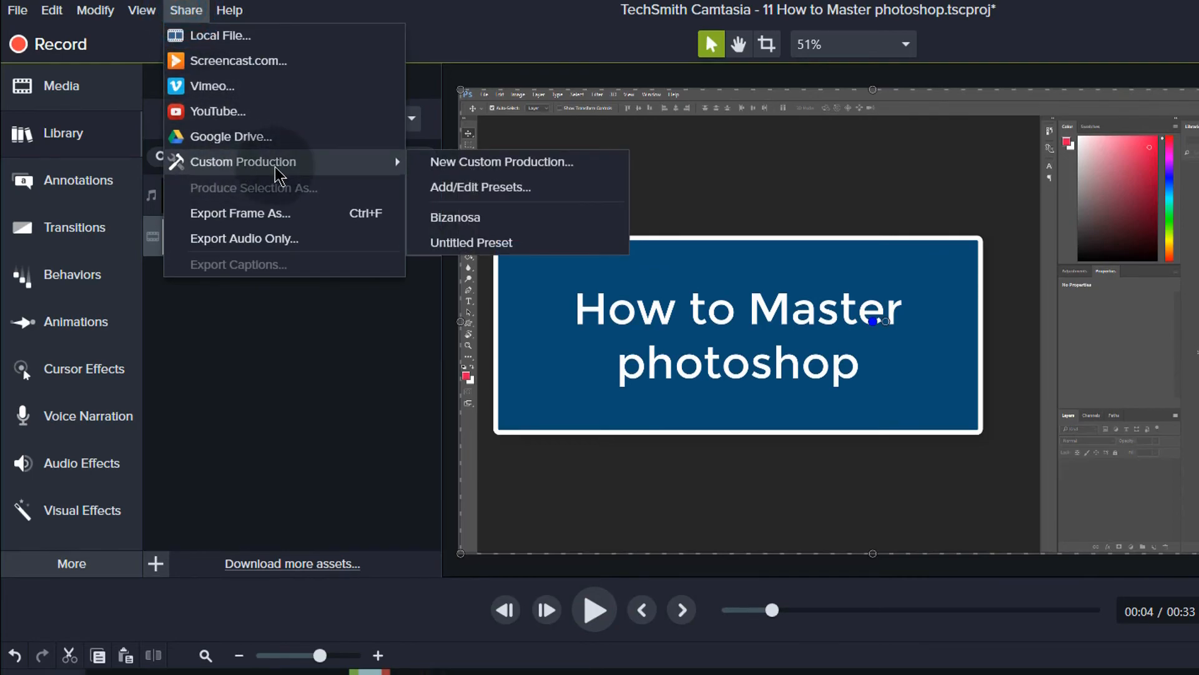
click(486, 243)
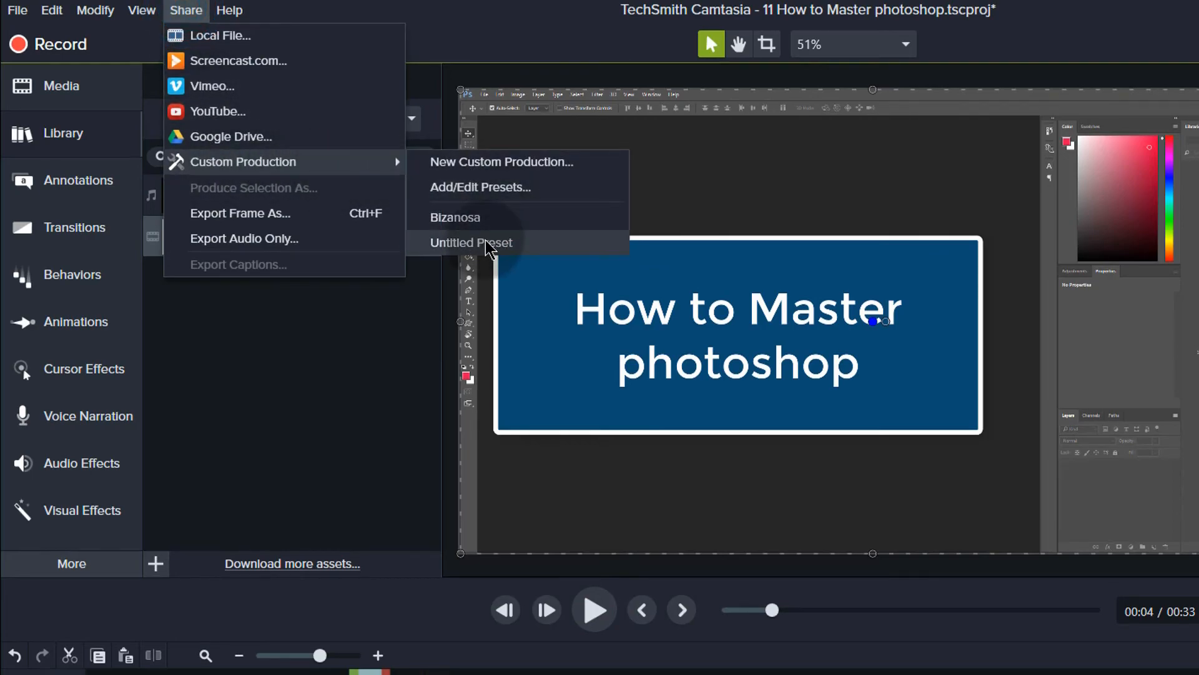
click(351, 326)
Open the Production Wizard and choose the MP4 only (up to 1080p) preset for the export
key(ctrl+p)
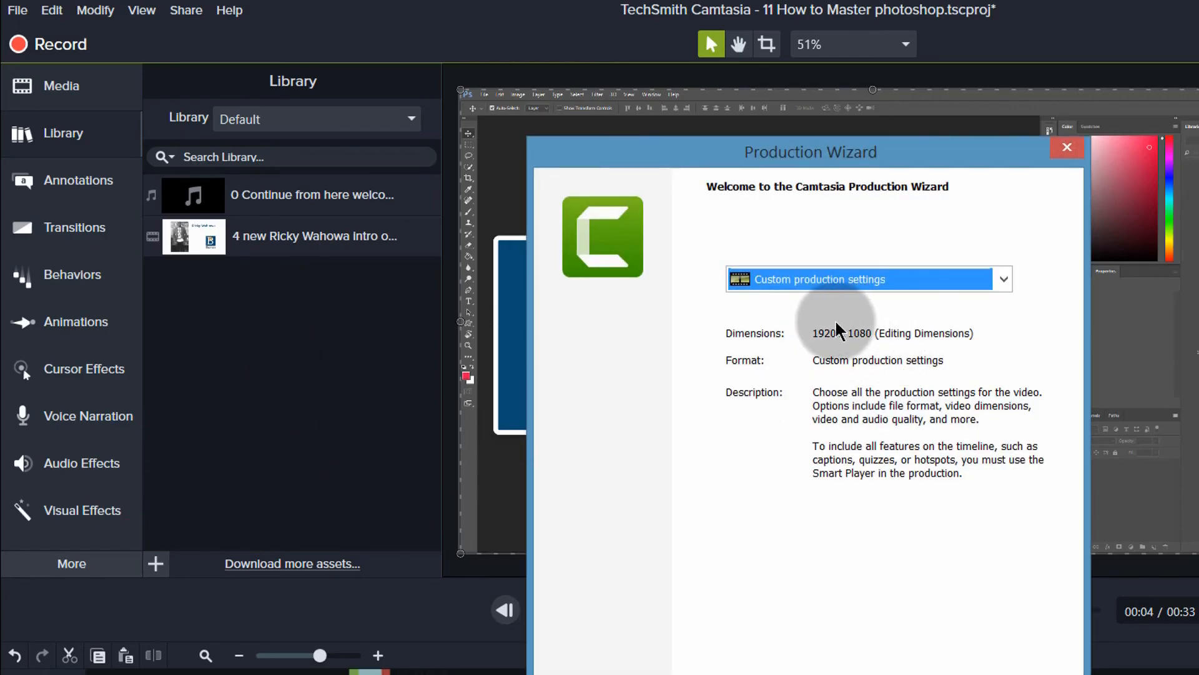
click(788, 281)
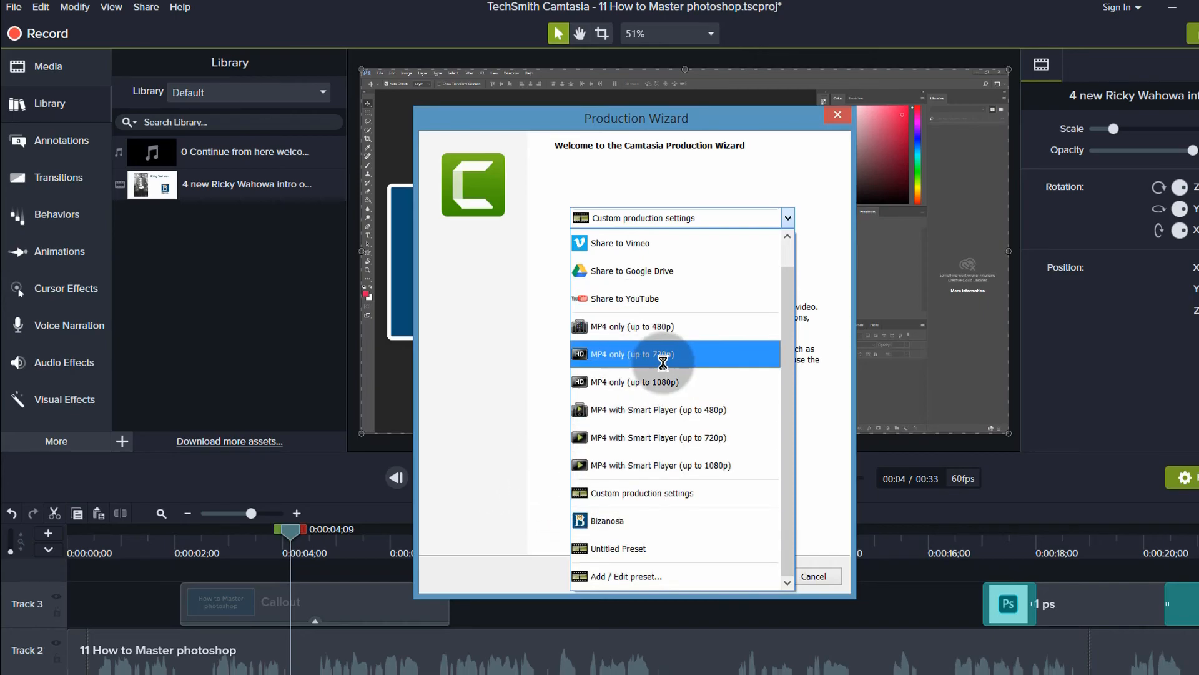
click(620, 388)
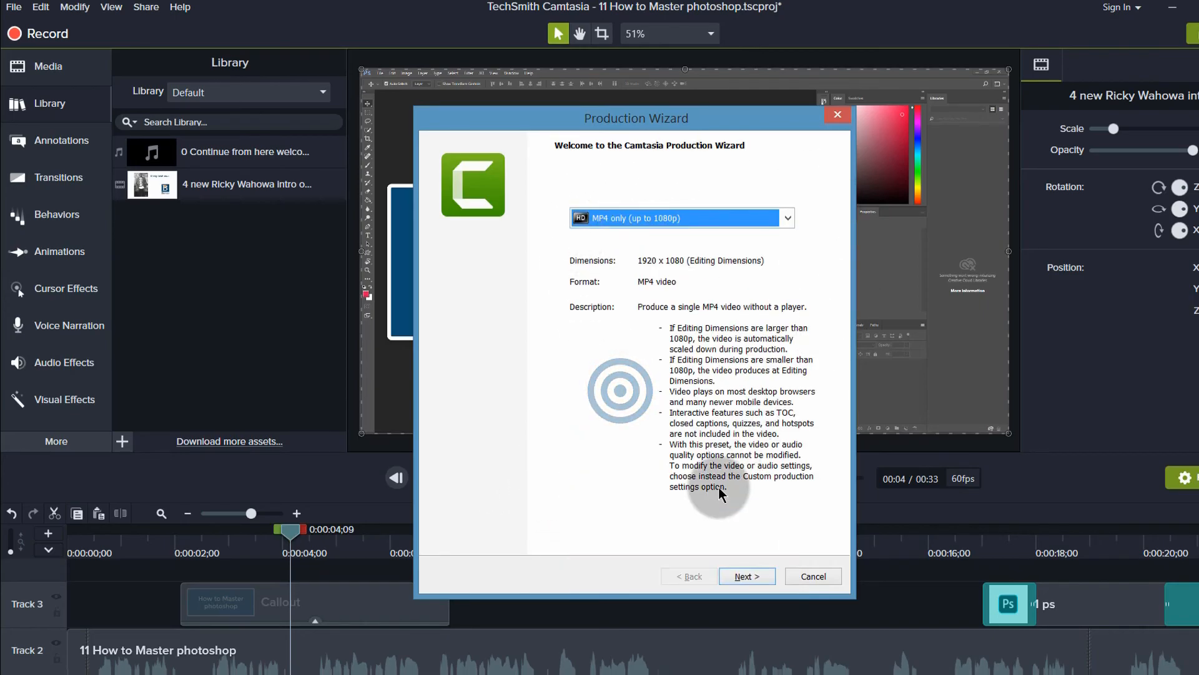
click(732, 577)
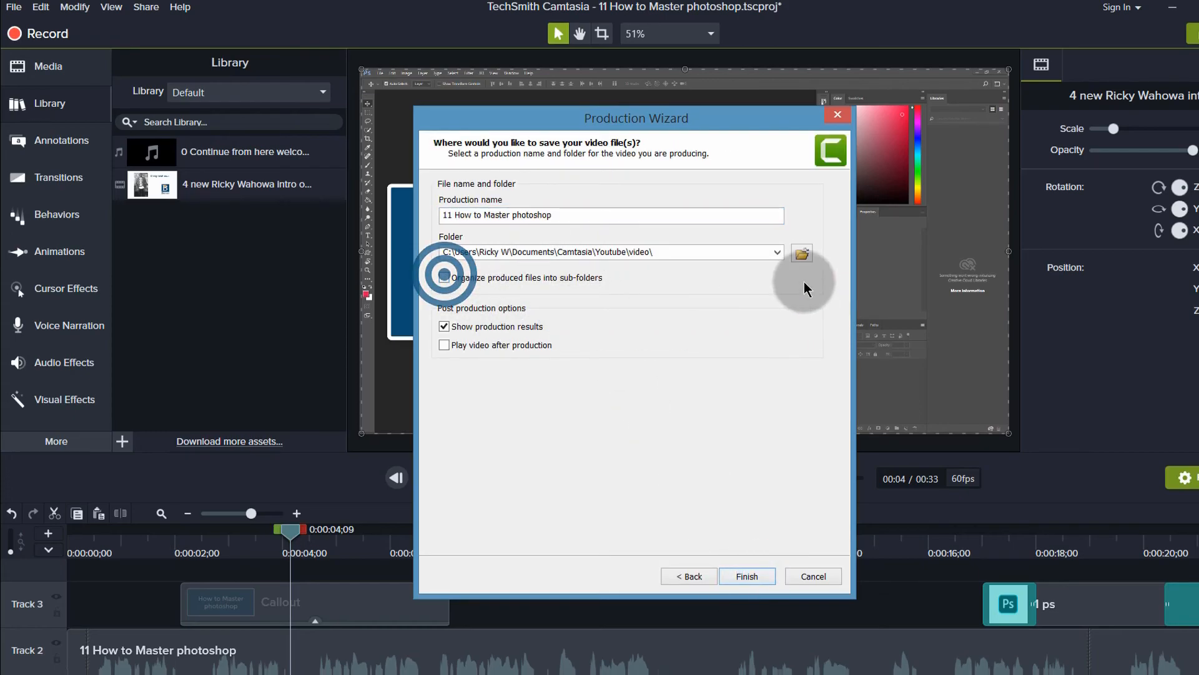
Set the output to 11 How to Master photoshop.mp4 in the Youtube video folder without sub-folders, and start rendering
click(801, 255)
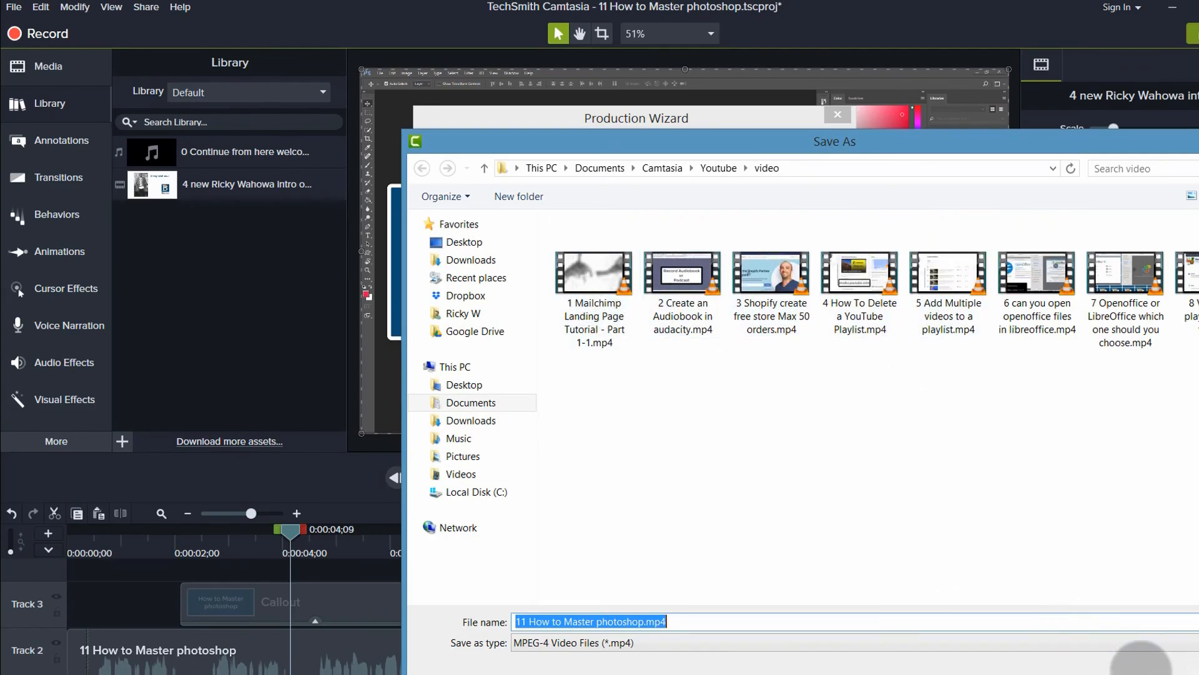
click(1141, 668)
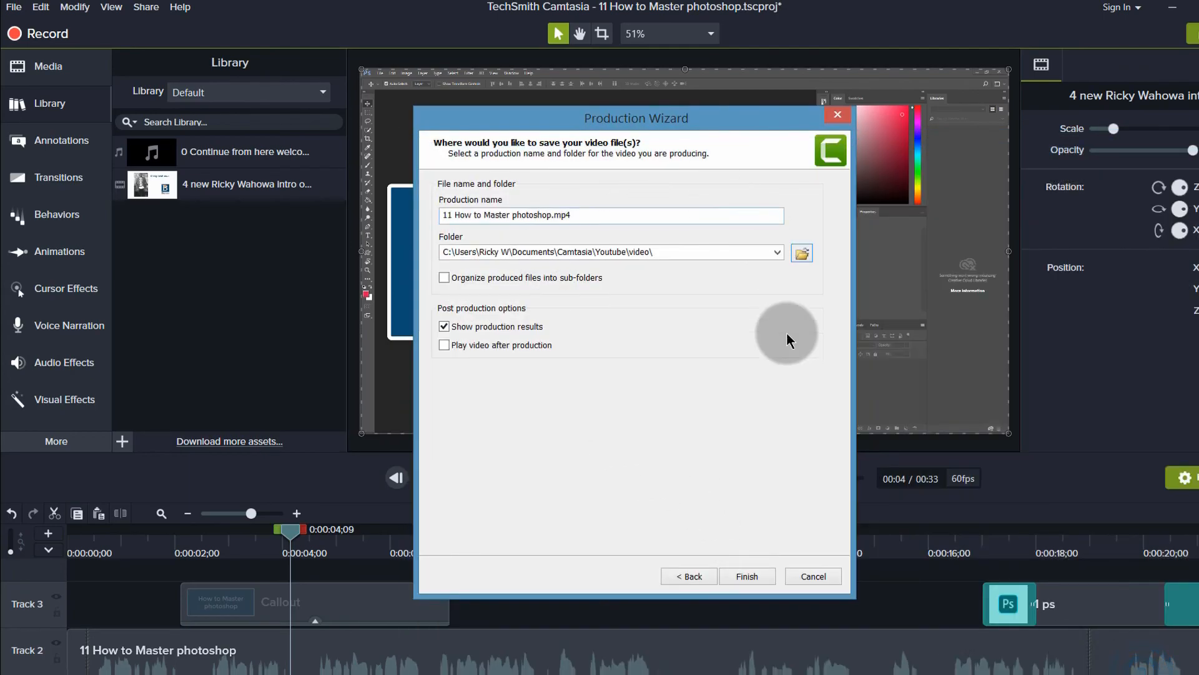
click(748, 575)
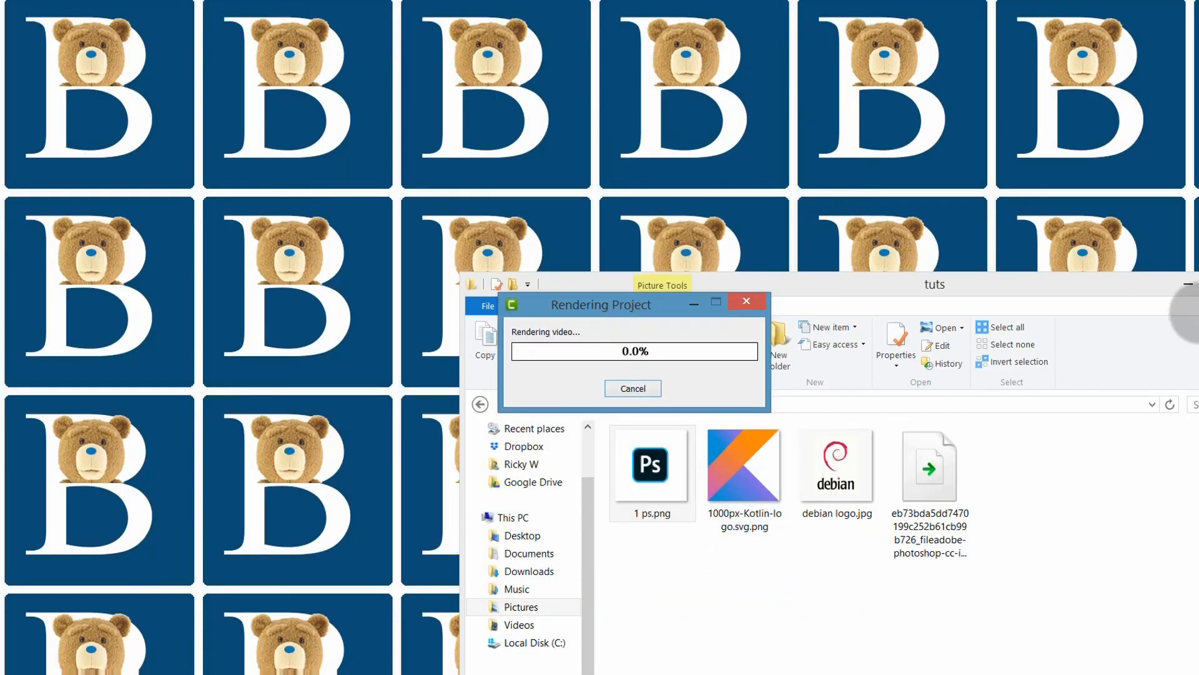
Close the tuts folder window and move the rendering progress window aside on the desktop
drag(1168, 285, 1024, 291)
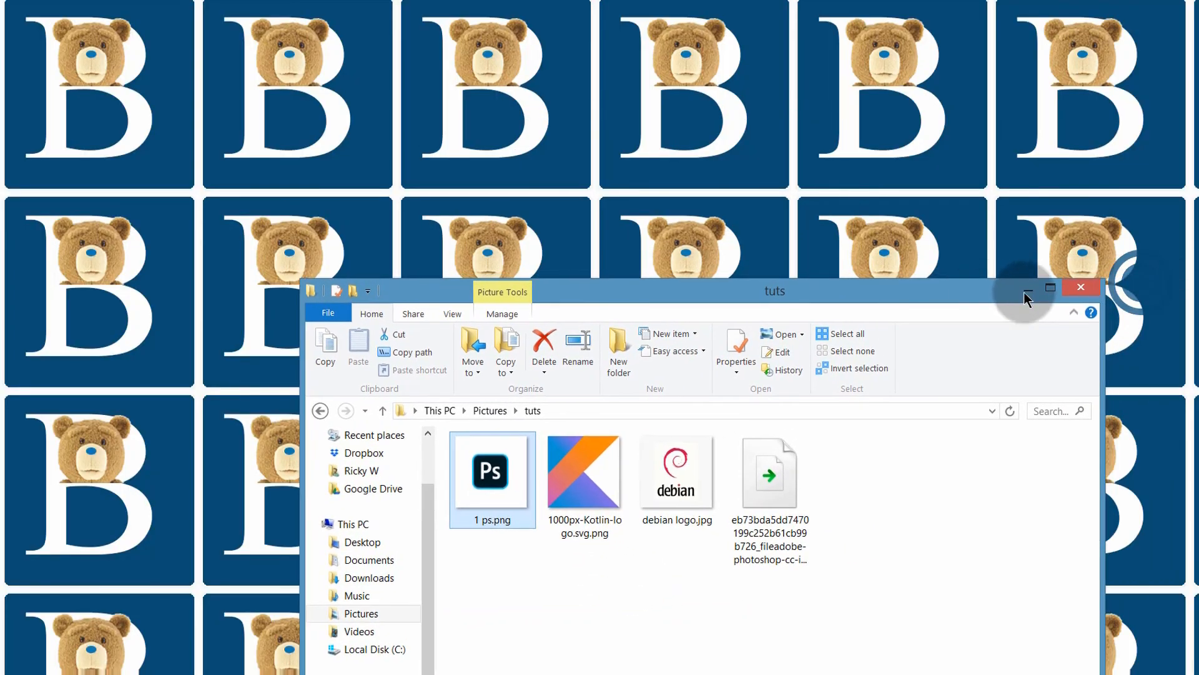
click(1082, 290)
drag(606, 301, 507, 200)
click(507, 200)
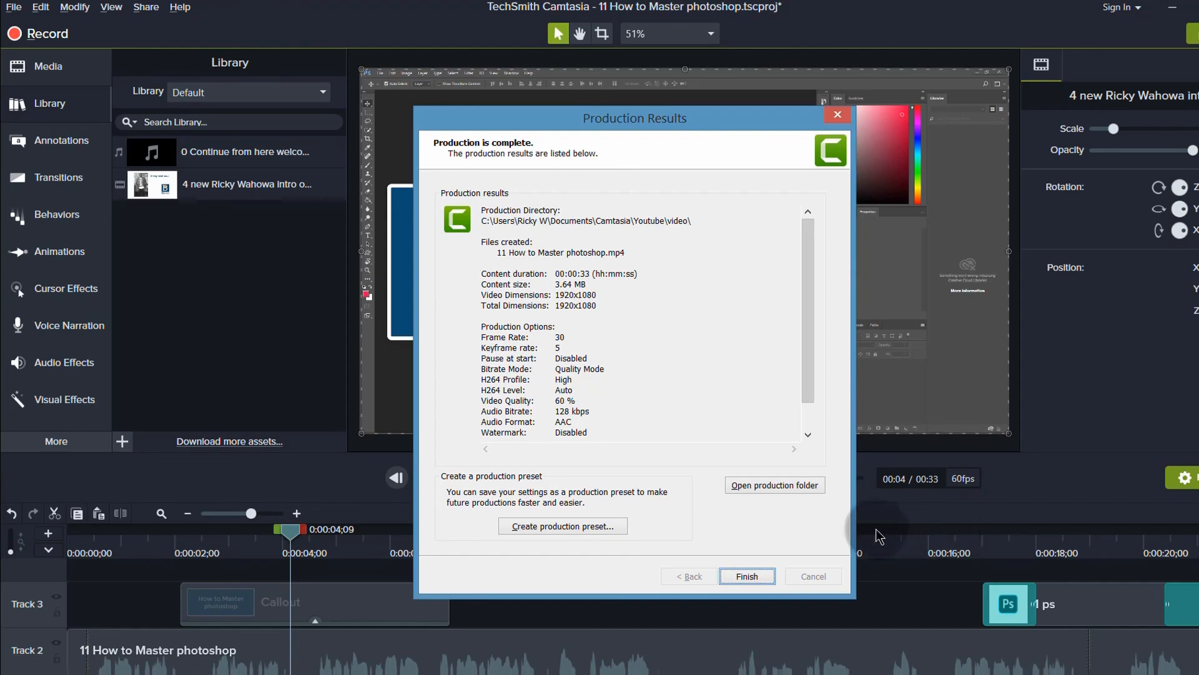
Open the production folder, play 11 How to Master photoshop.mp4 in VLC, partly in full screen, and close the player and folder
click(776, 486)
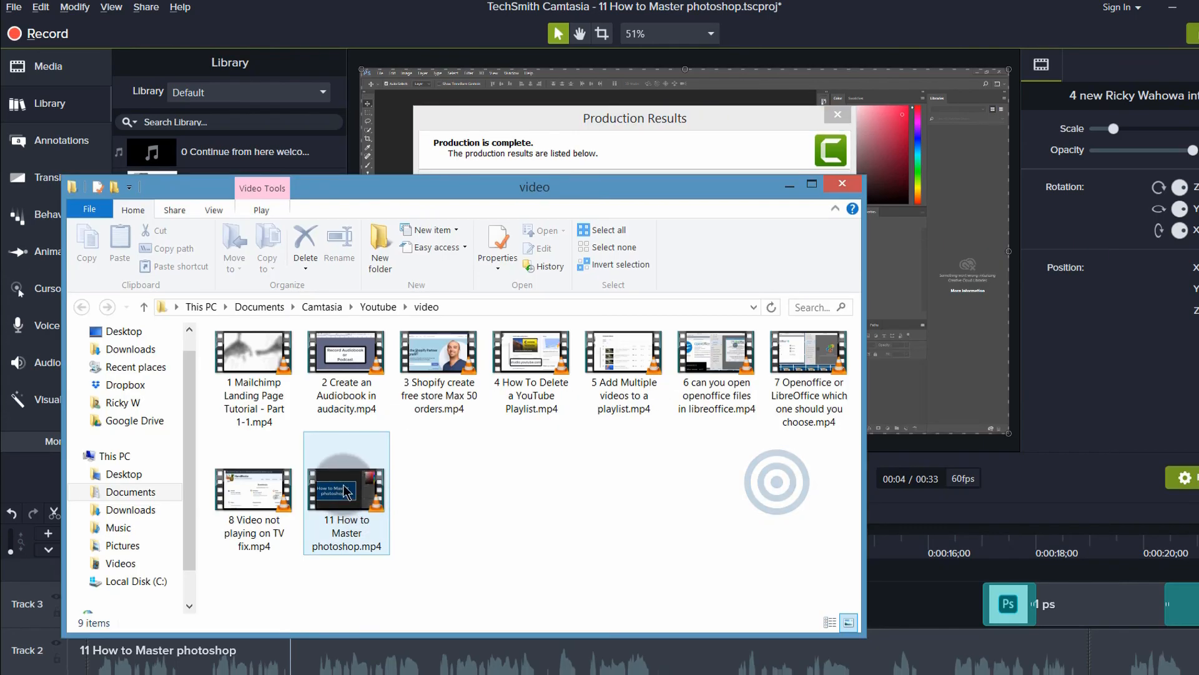
click(345, 492)
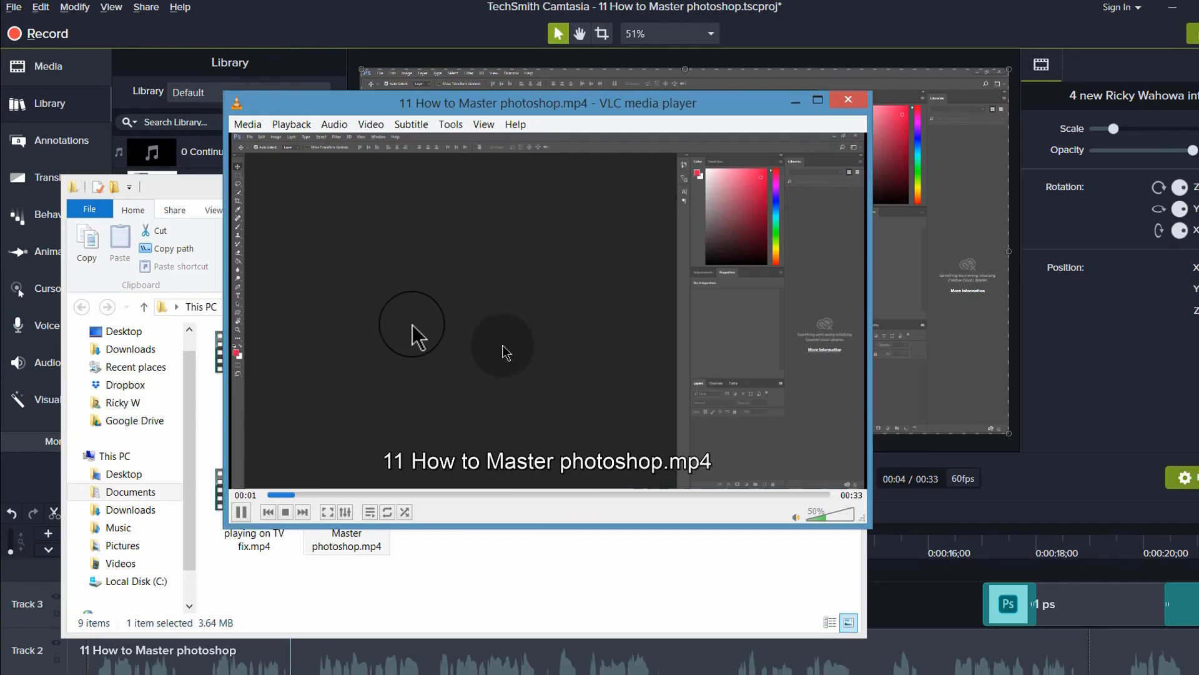
double_click(503, 346)
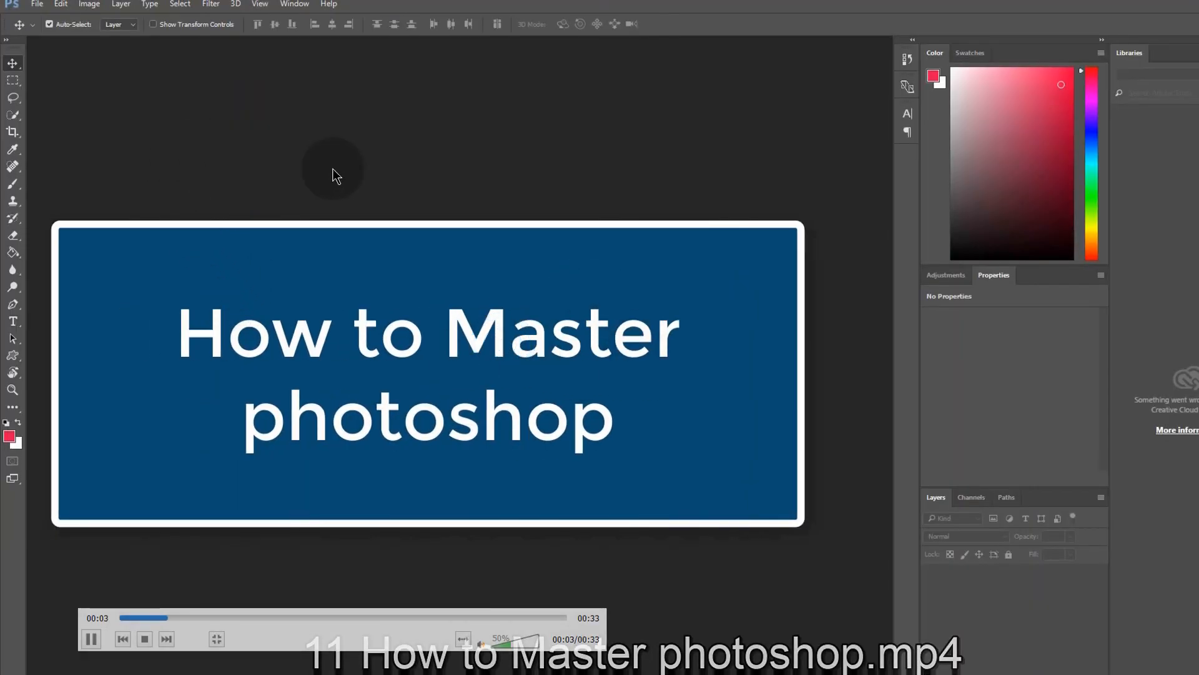
double_click(348, 191)
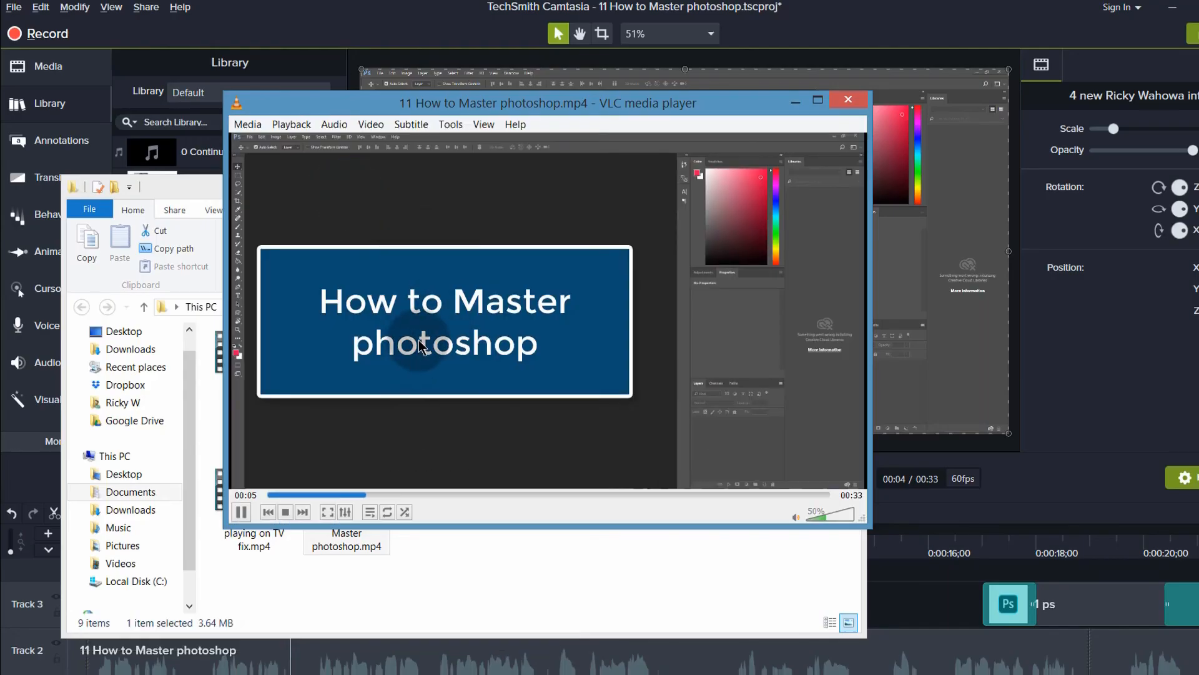
click(242, 511)
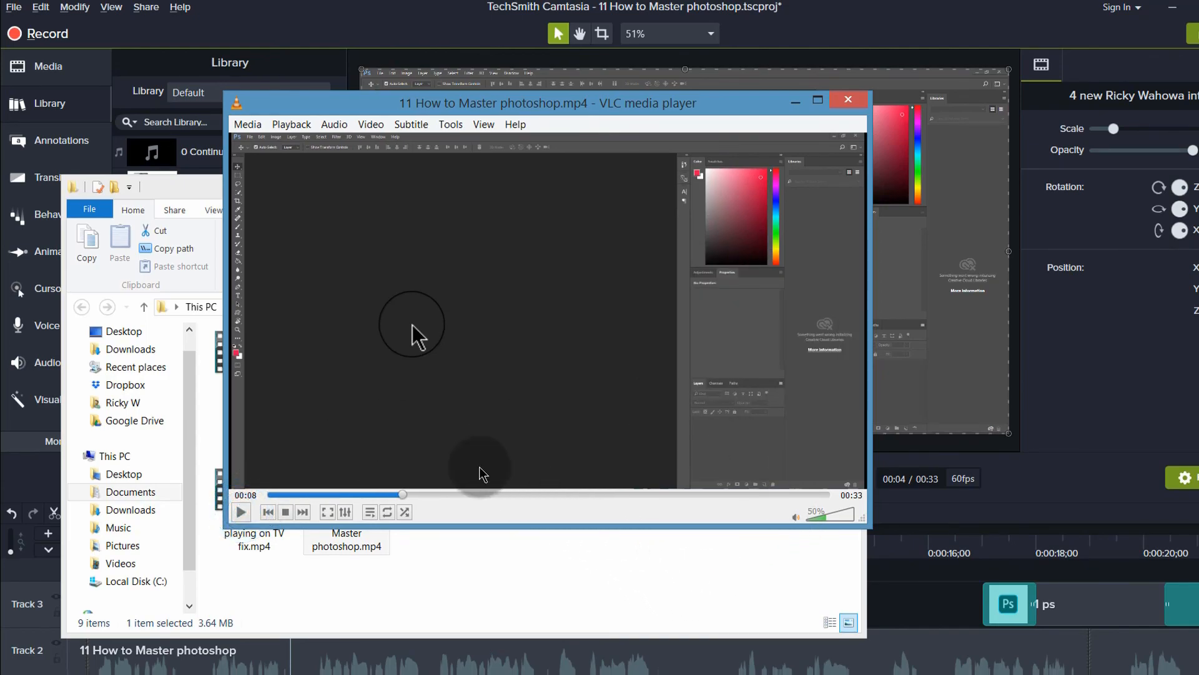
click(856, 103)
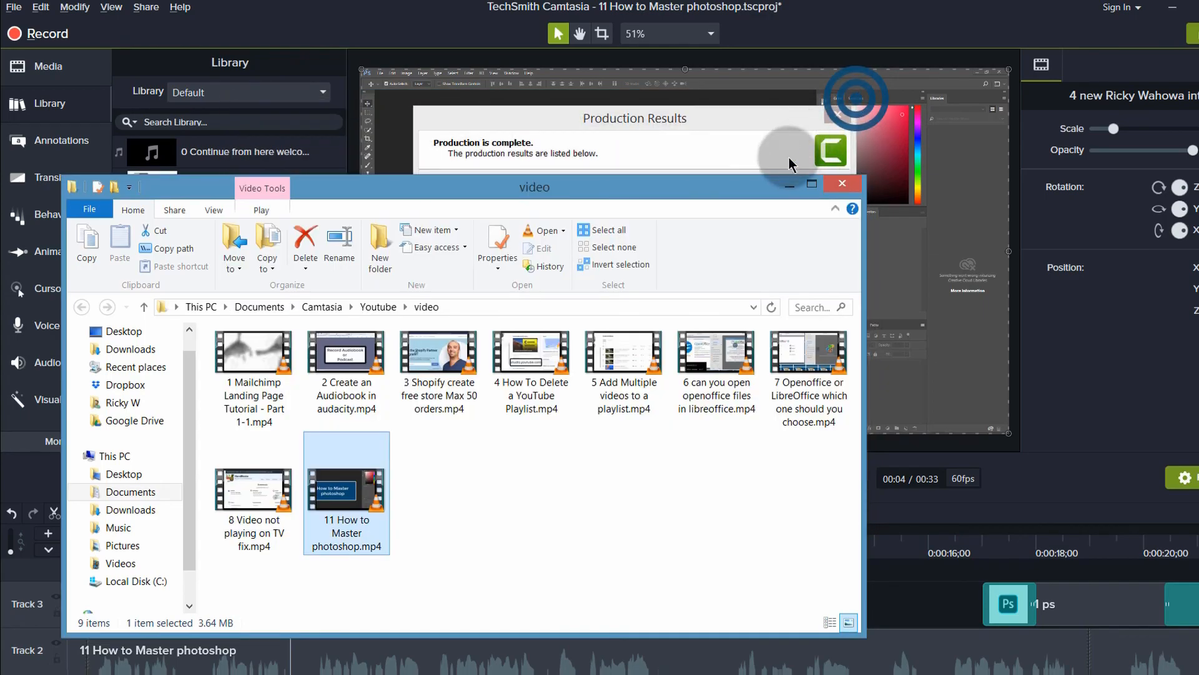
click(853, 186)
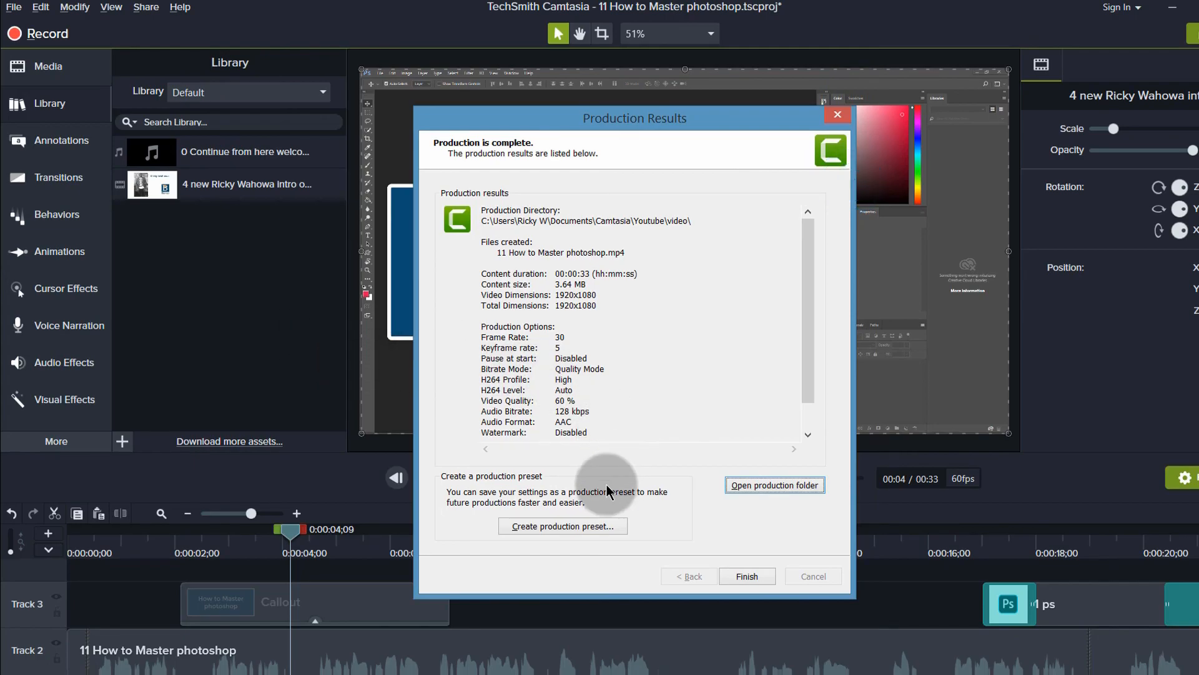